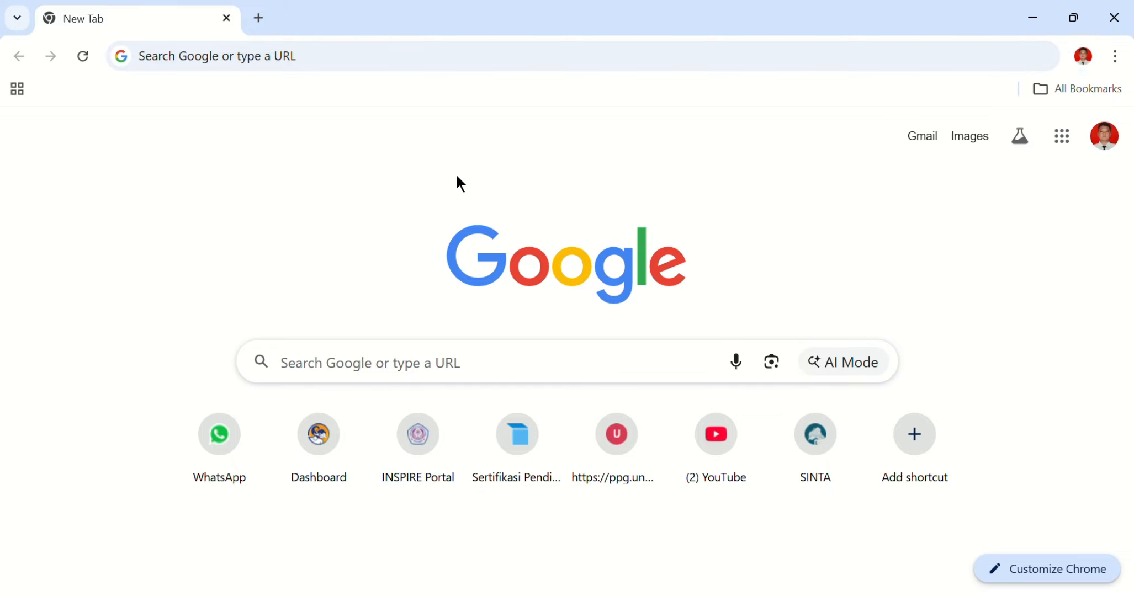
- Open the INSPIRE Portal and log in with the lecturer's saved user ID and password
left_click(430, 457)
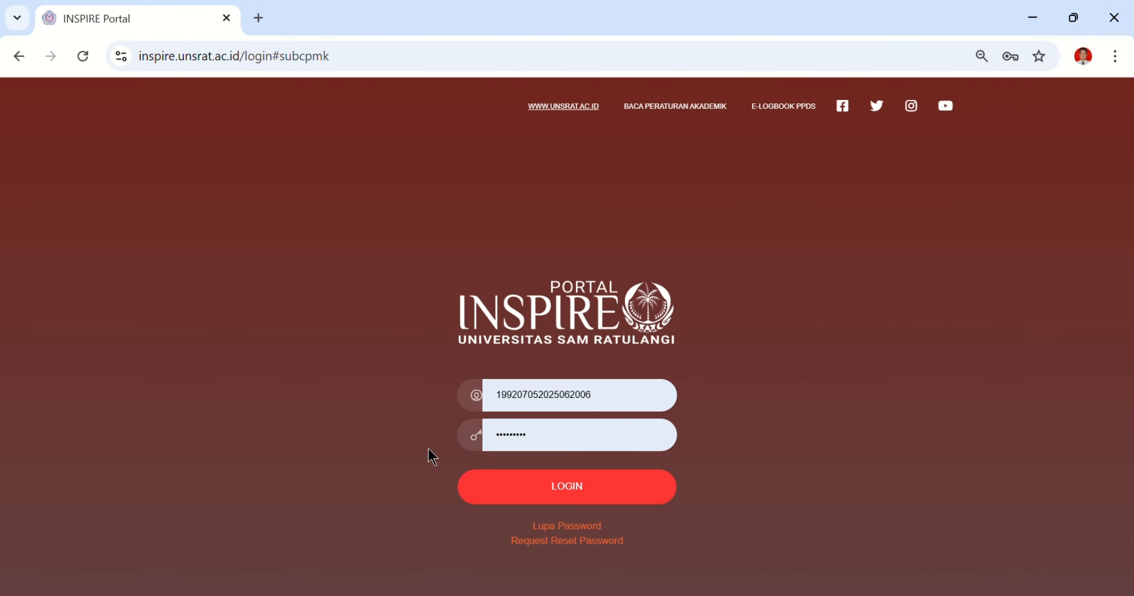
left_click(622, 394)
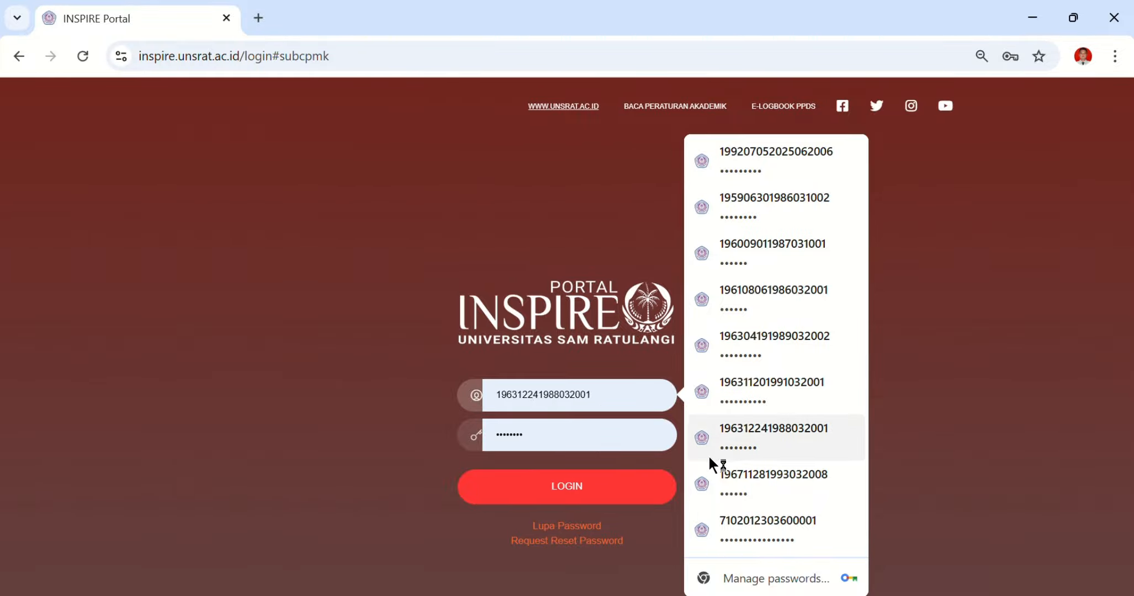
left_click(779, 155)
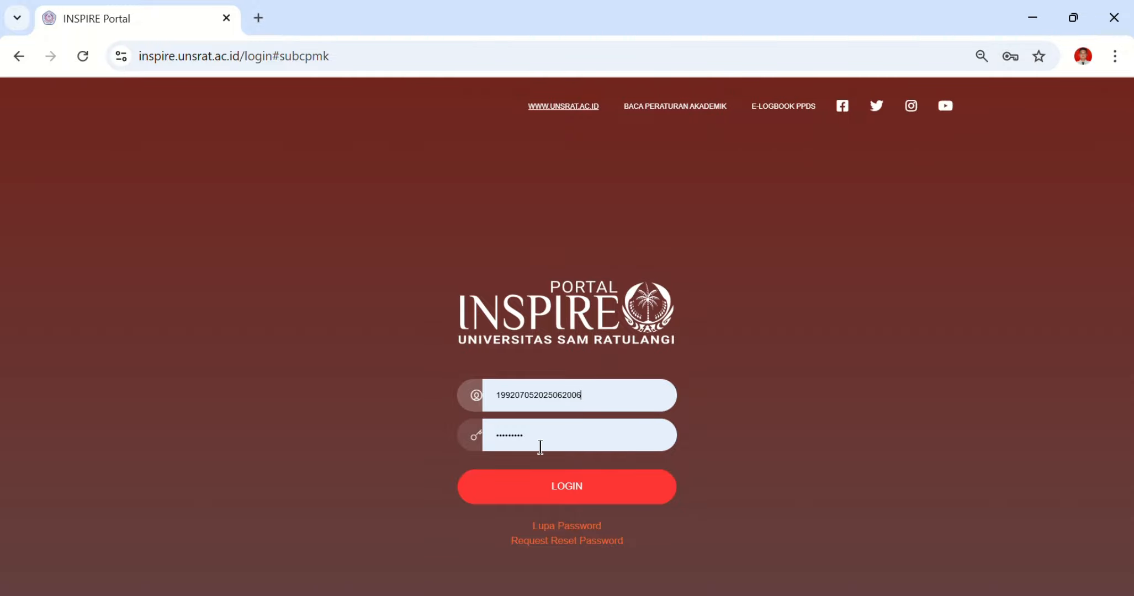
left_click(556, 496)
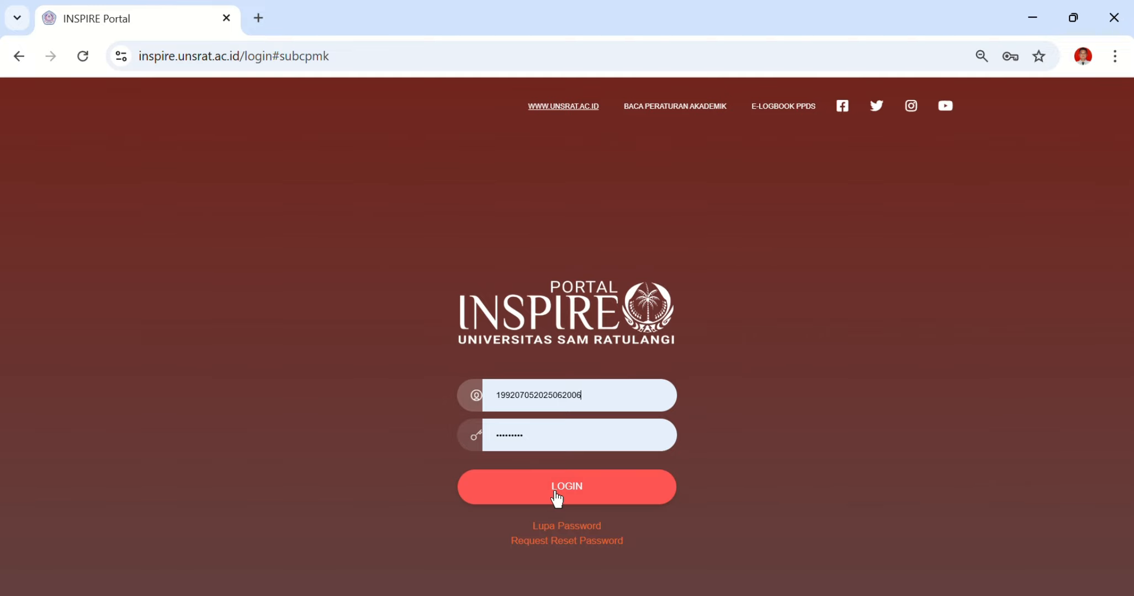
left_click(556, 495)
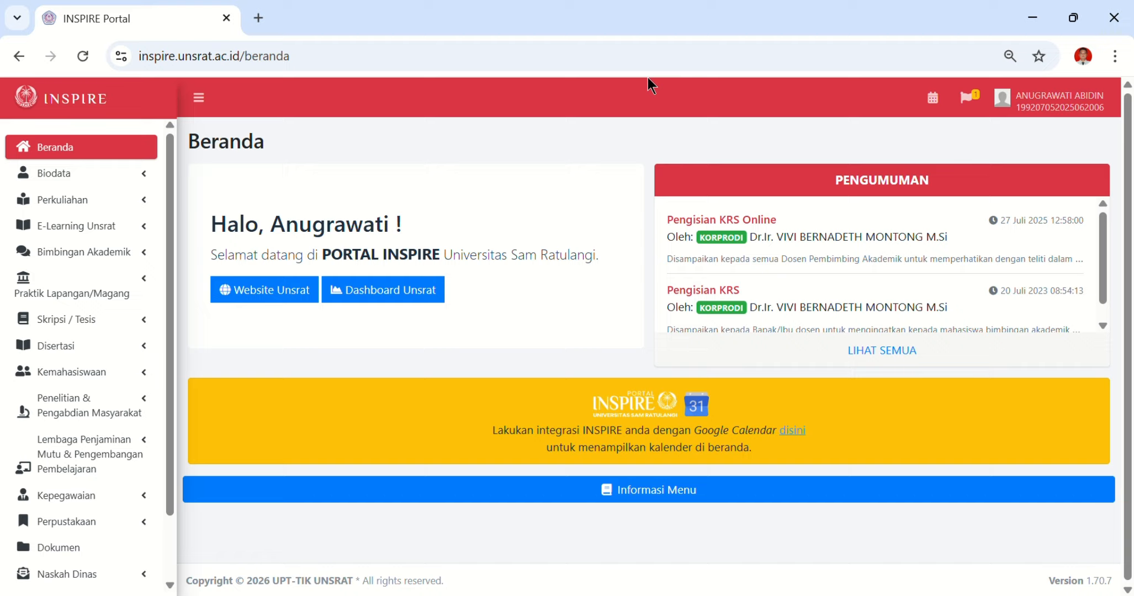
- Open the RPS (Rencana Pembelajaran Semester) course list for Perkuliahan
scroll(821, 325, "down", 1)
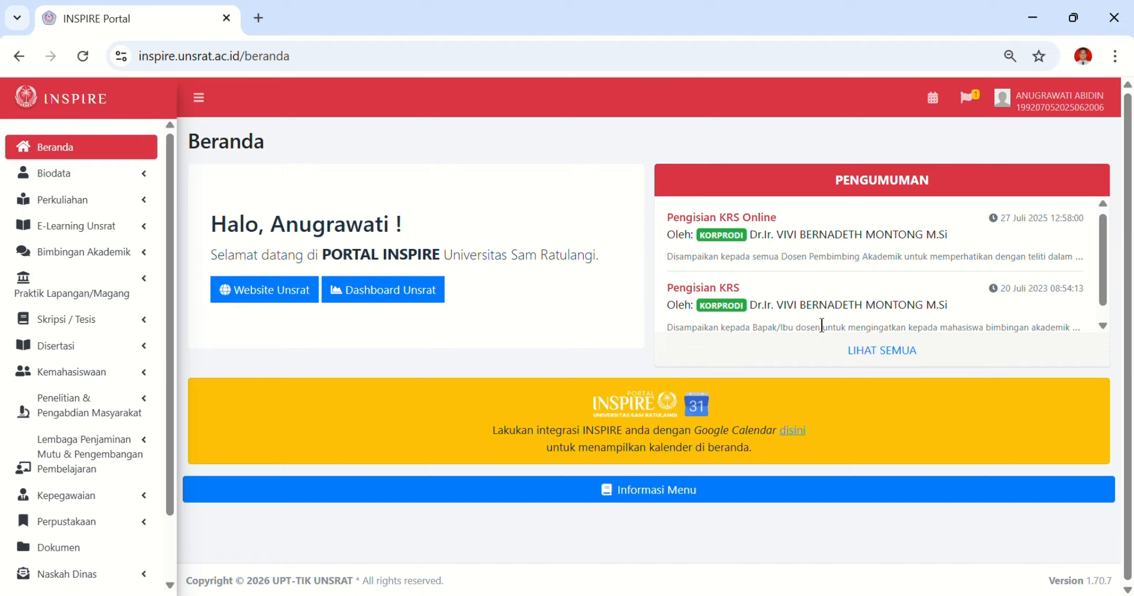
scroll(822, 326, "down", 1)
scroll(821, 325, "up", 1)
scroll(462, 410, "down", 1)
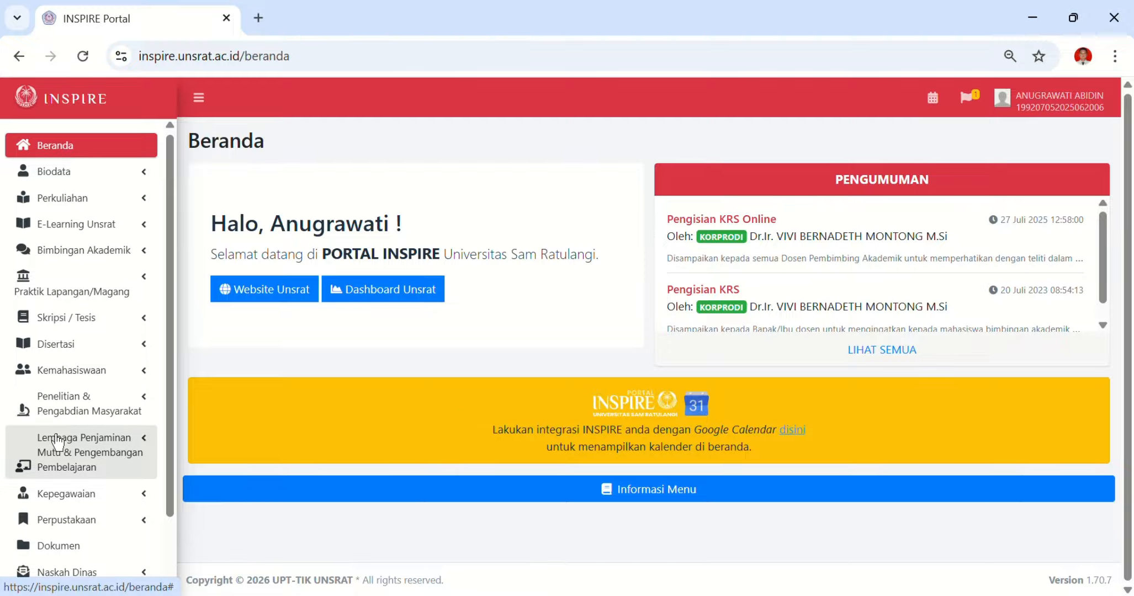
scroll(56, 441, "down", 2)
scroll(55, 441, "up", 2)
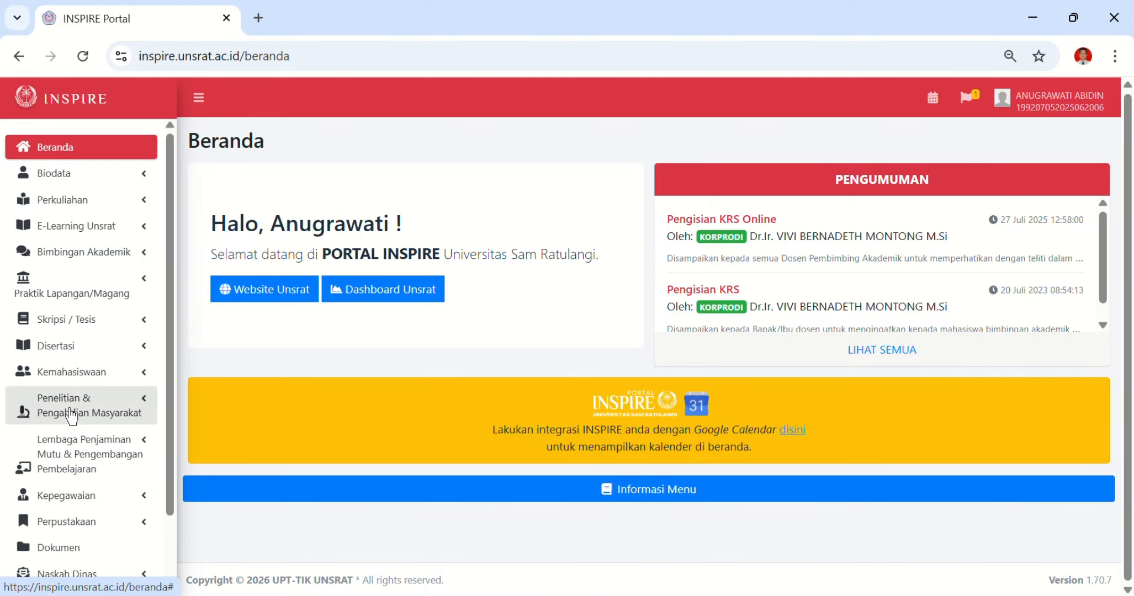
left_click(86, 207)
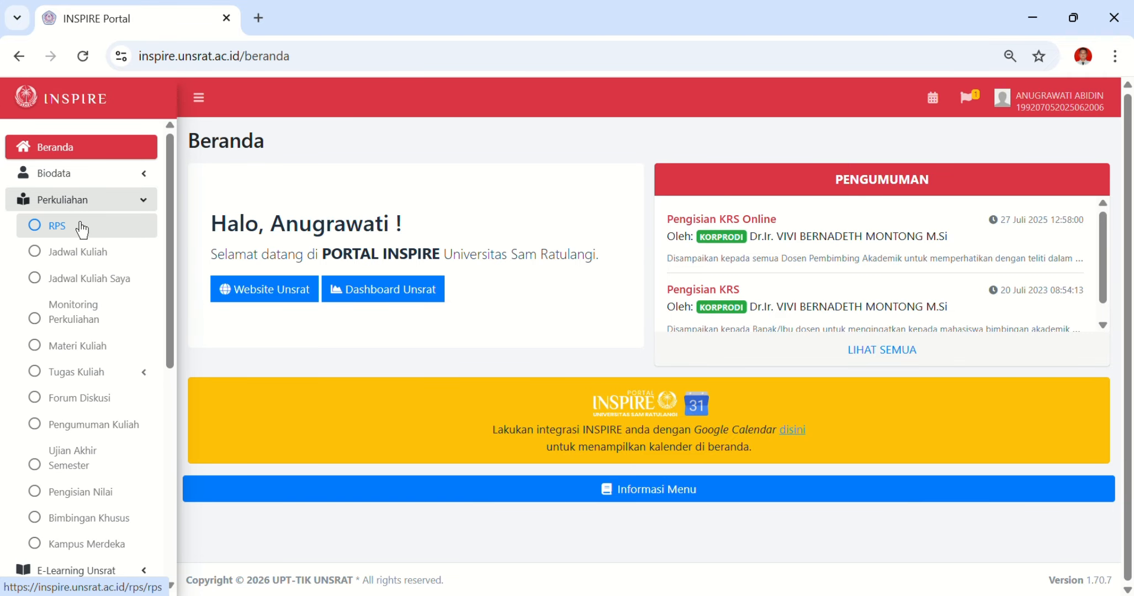
left_click(82, 228)
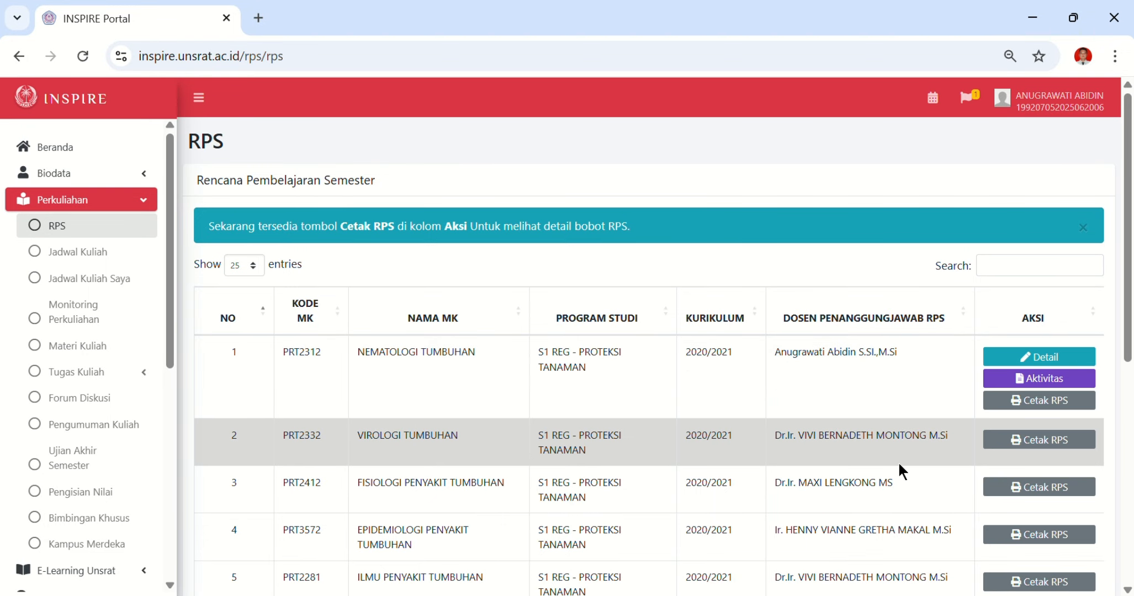
- Look through the RPS course list and open the details of PTN2392 Nematologi Tumbuhan, curriculum 2025/2026
scroll(933, 478, "down", 2)
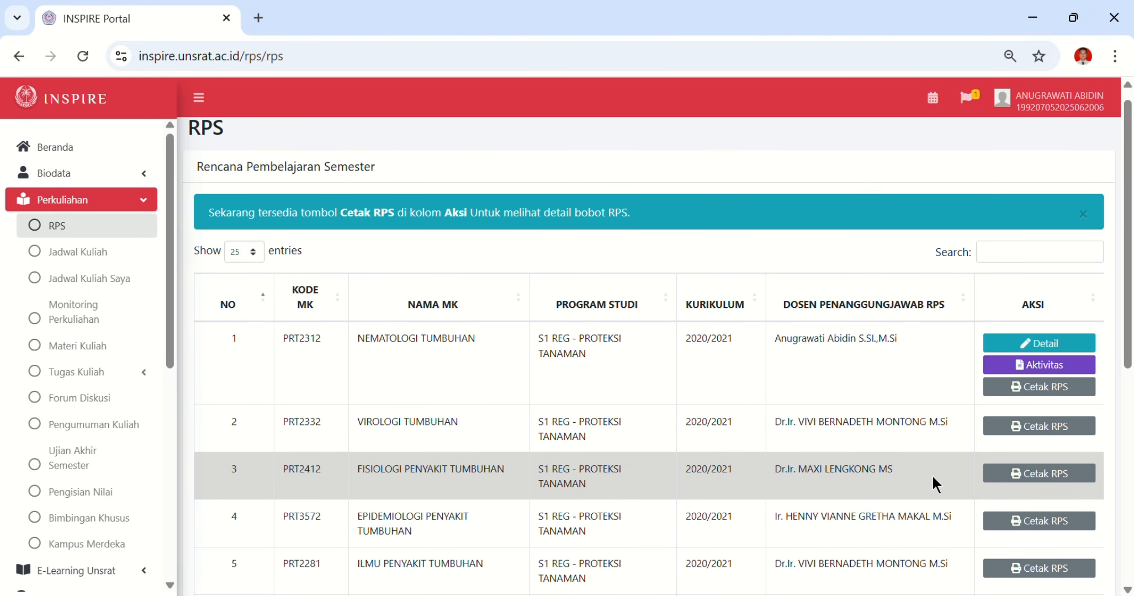
scroll(931, 474, "down", 1)
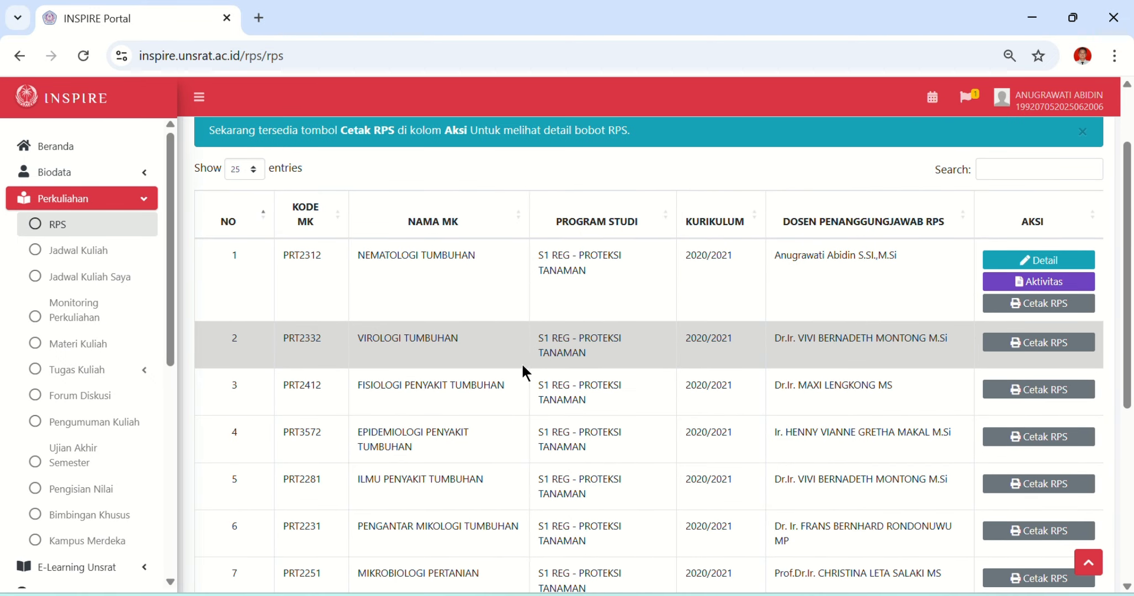
scroll(522, 367, "down", 3)
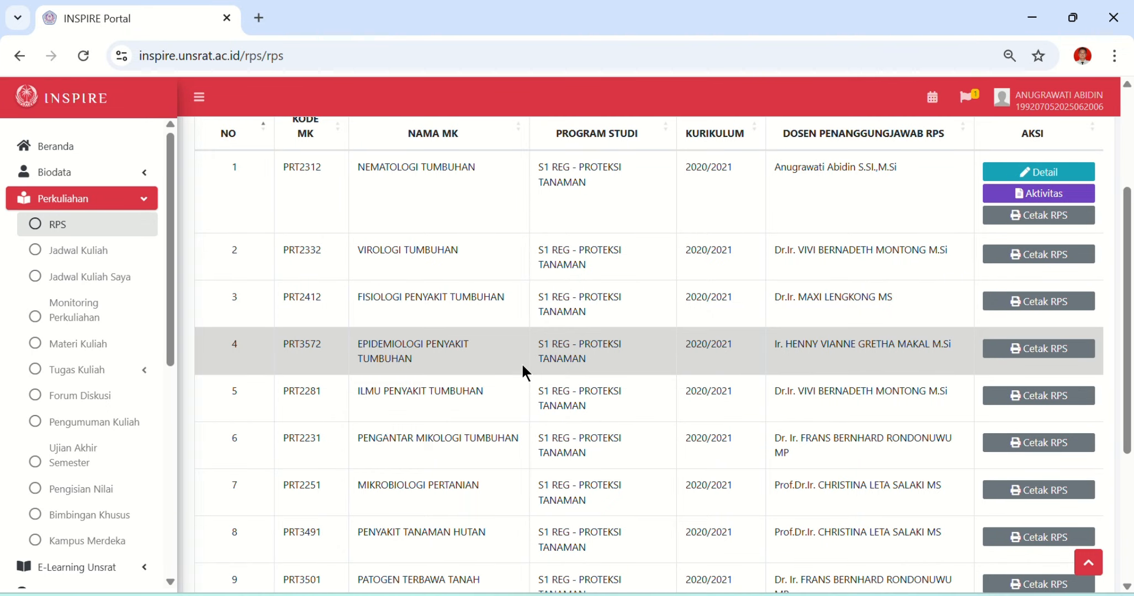
scroll(523, 367, "down", 3)
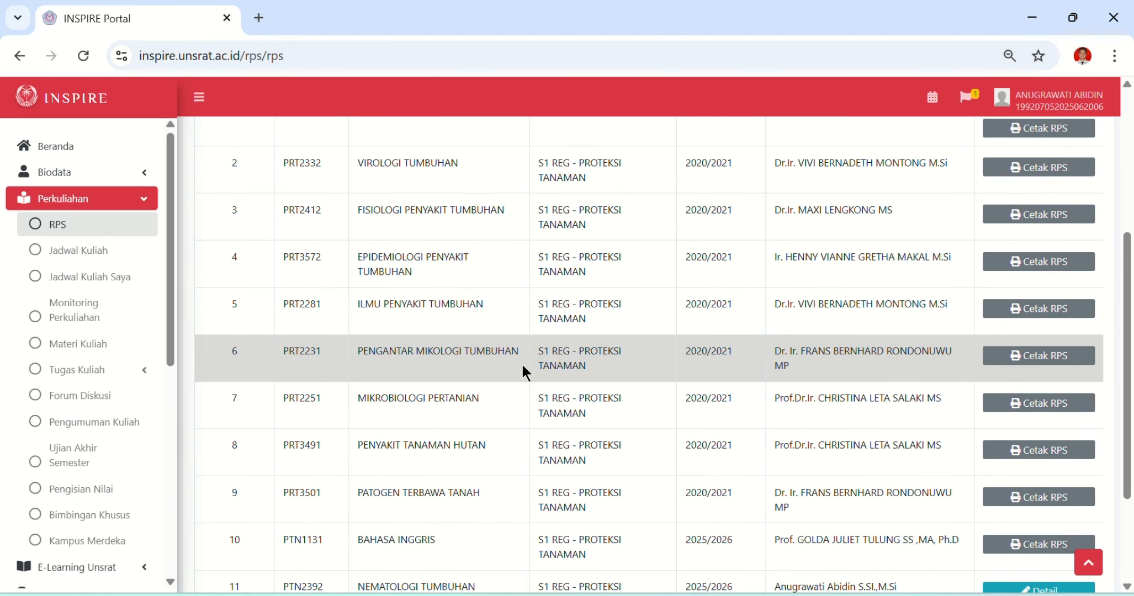
scroll(521, 362, "down", 3)
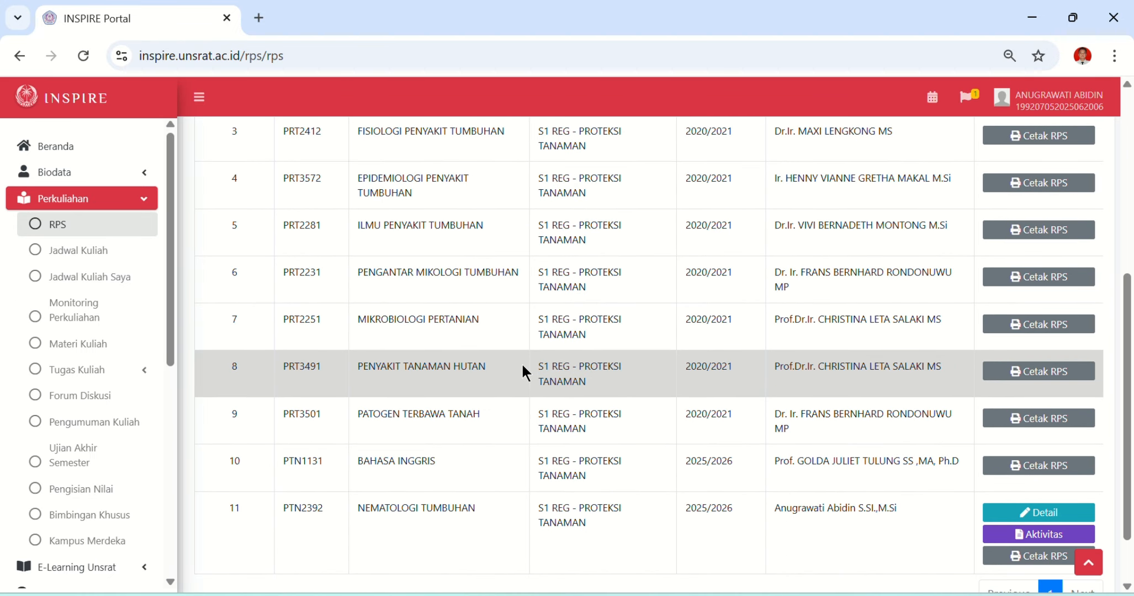
scroll(521, 362, "down", 4)
scroll(521, 362, "up", 8)
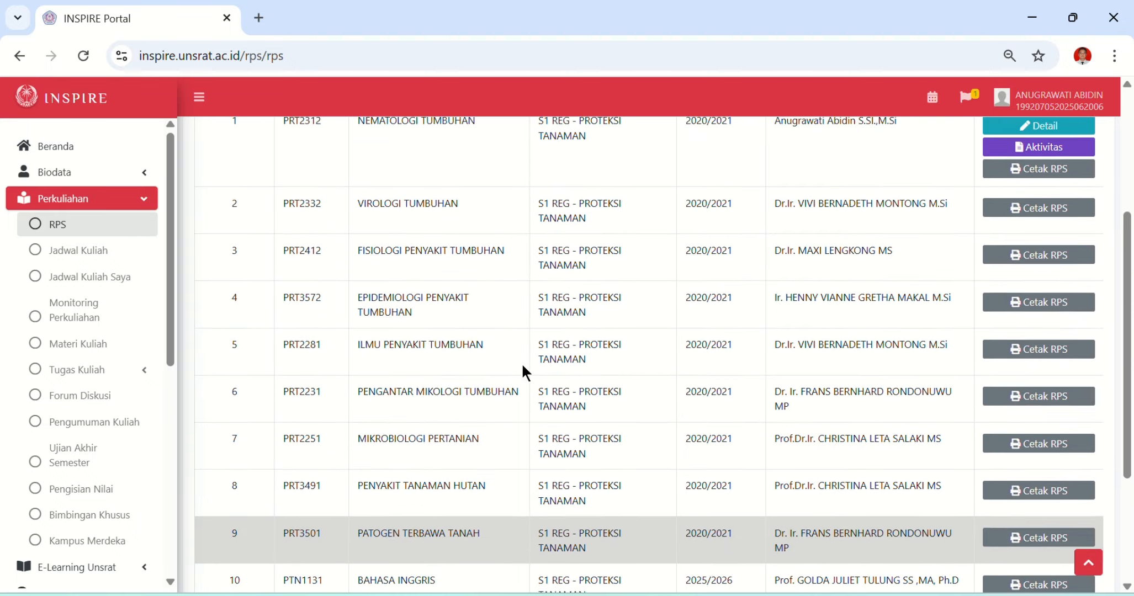
scroll(521, 362, "up", 7)
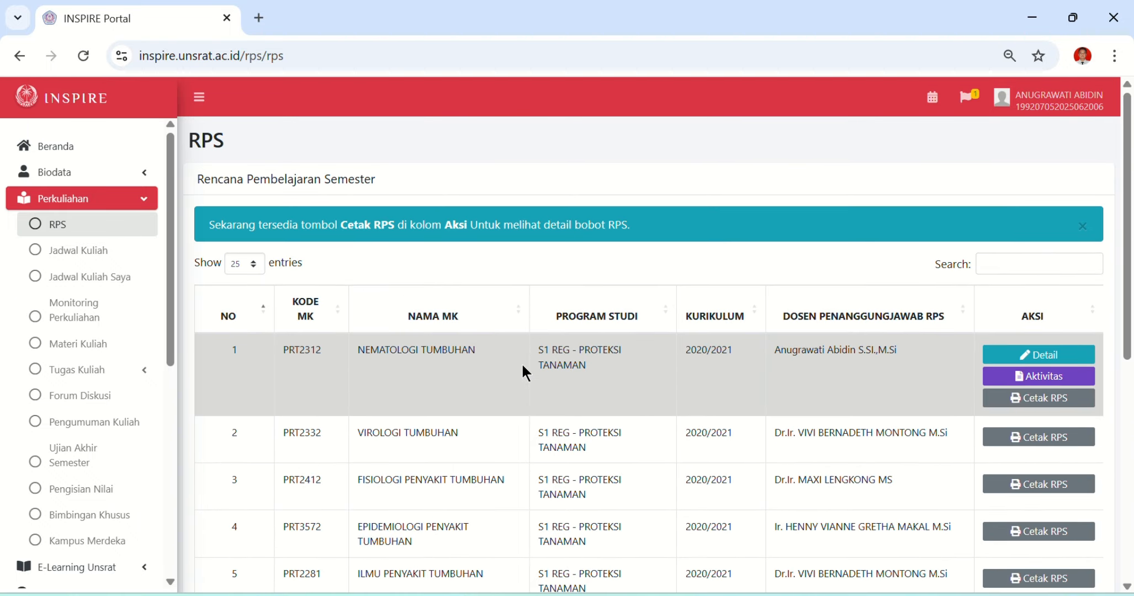
scroll(1021, 445, "down", 5)
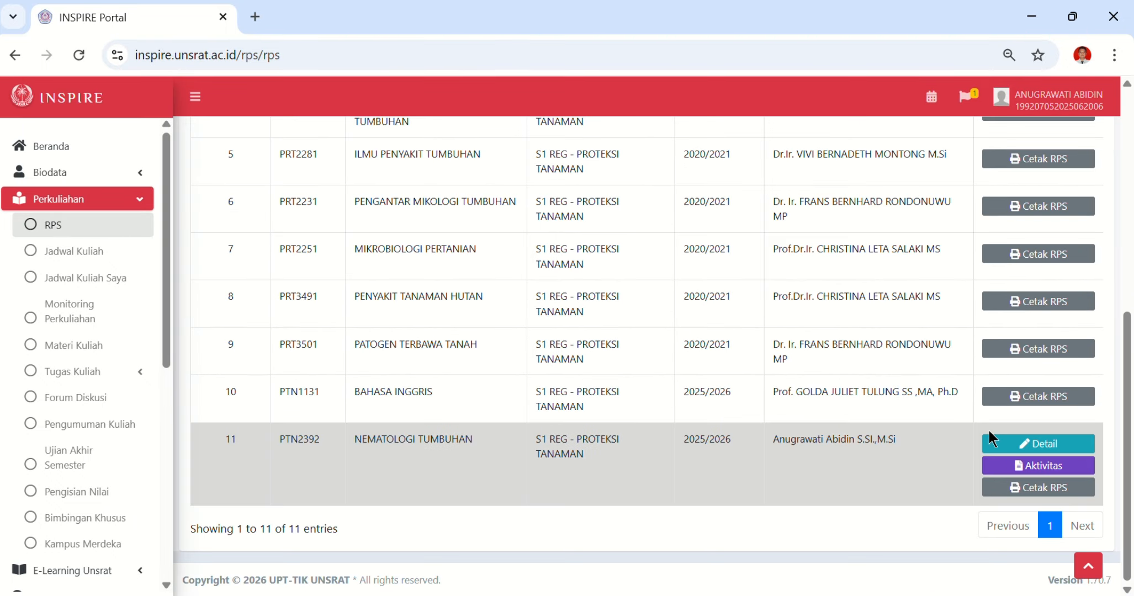
left_click(1026, 446)
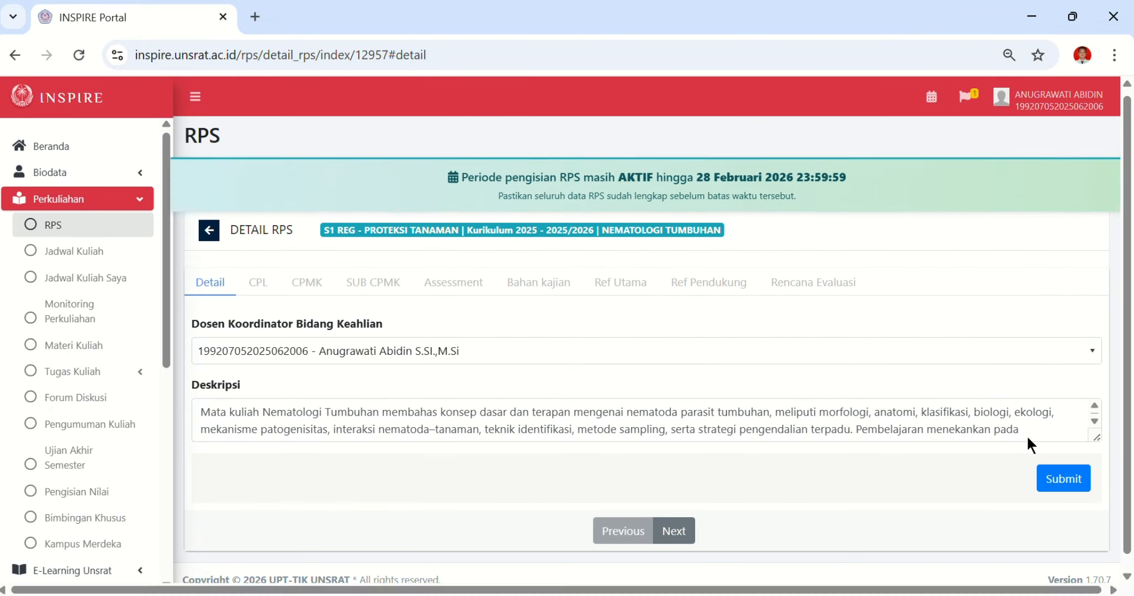
- Bring up the Word document RPS Nematologi Tumbuhan beside the browser and maximize its window
mouse_move(1075, 12)
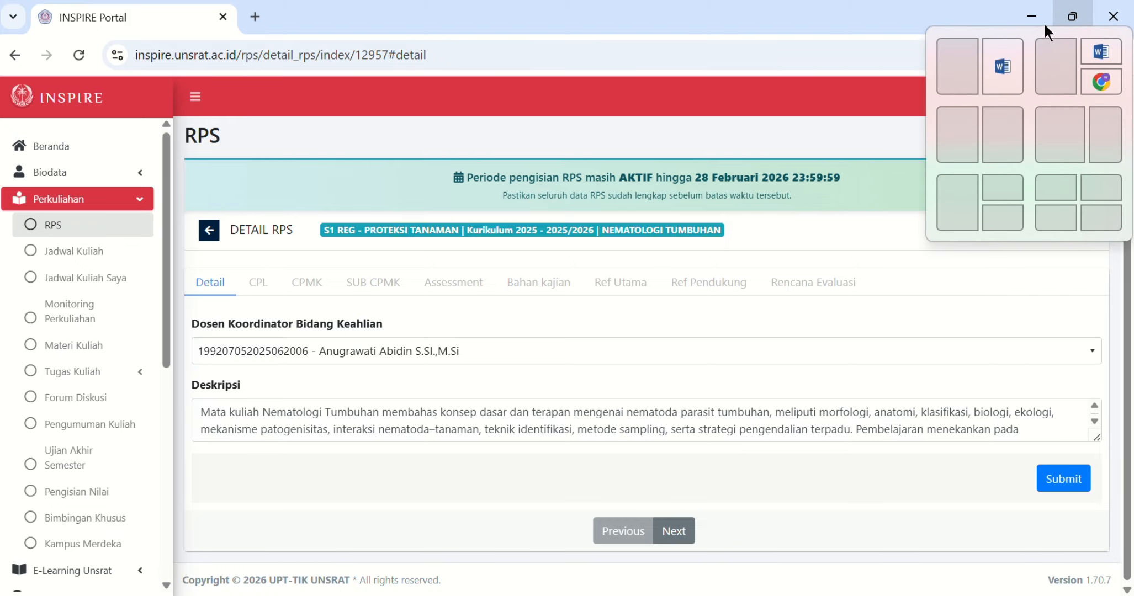
left_click(989, 62)
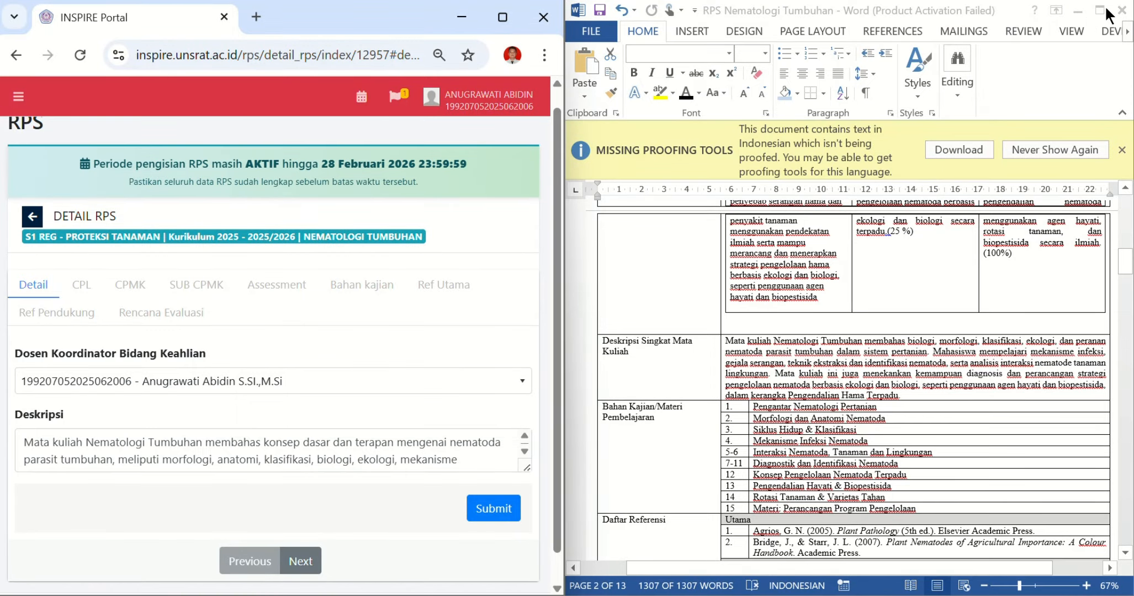
left_click(1099, 10)
double_click(635, 352)
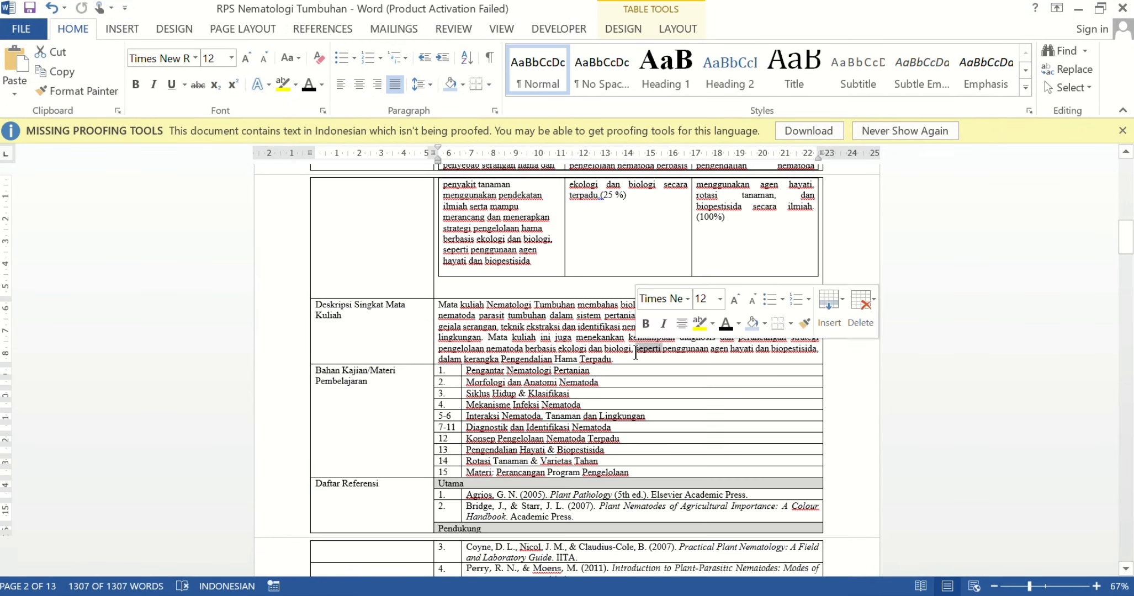
- Examine the RPS document from the CPL, CPMK and Sub-CPMK entries through references to the weekly plan and assessment weights
scroll(636, 353, "up", 10)
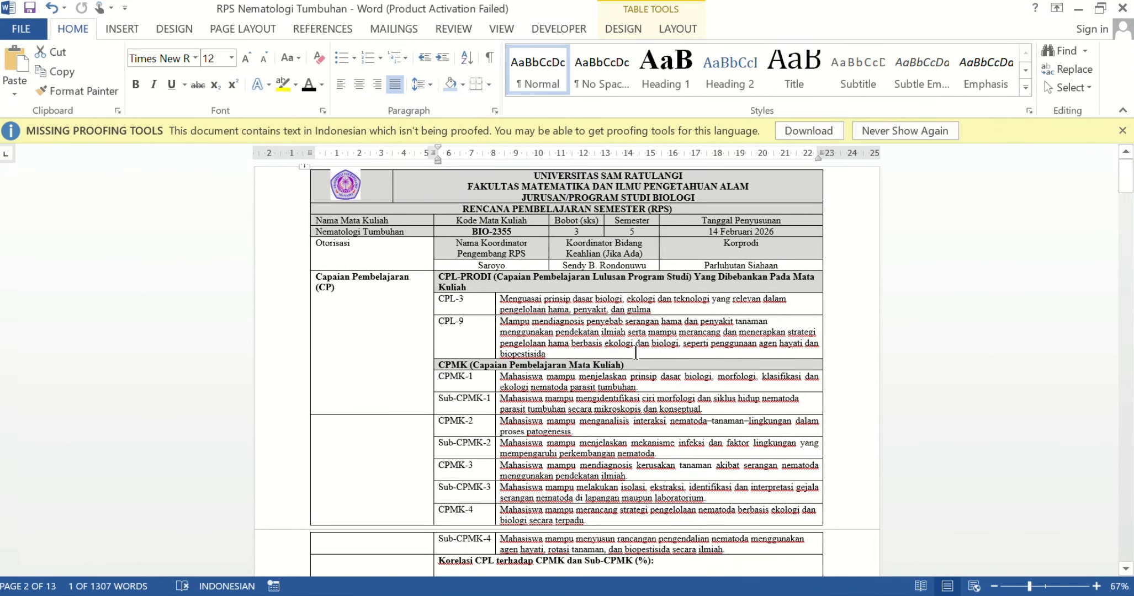
scroll(635, 352, "down", 5)
scroll(635, 352, "down", 1)
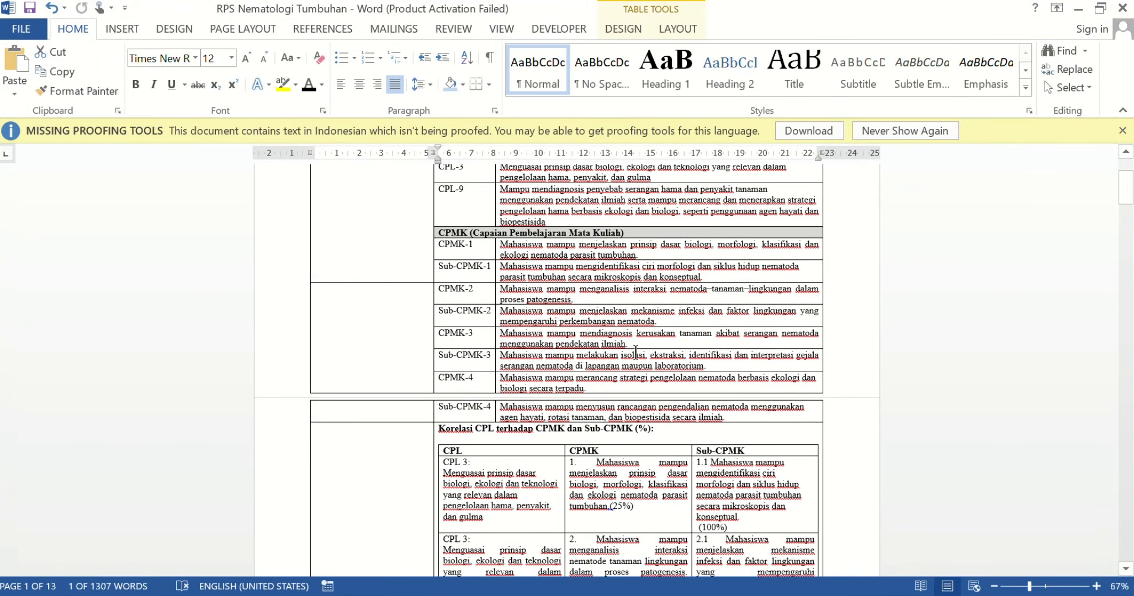
scroll(635, 352, "down", 5)
scroll(635, 352, "down", 4)
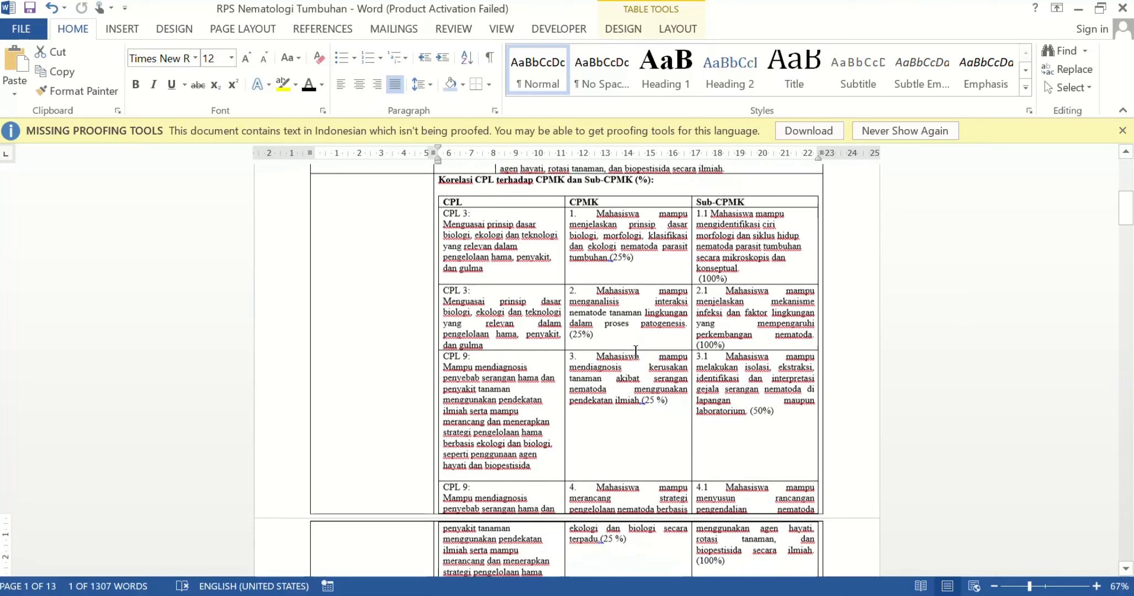
scroll(636, 353, "down", 8)
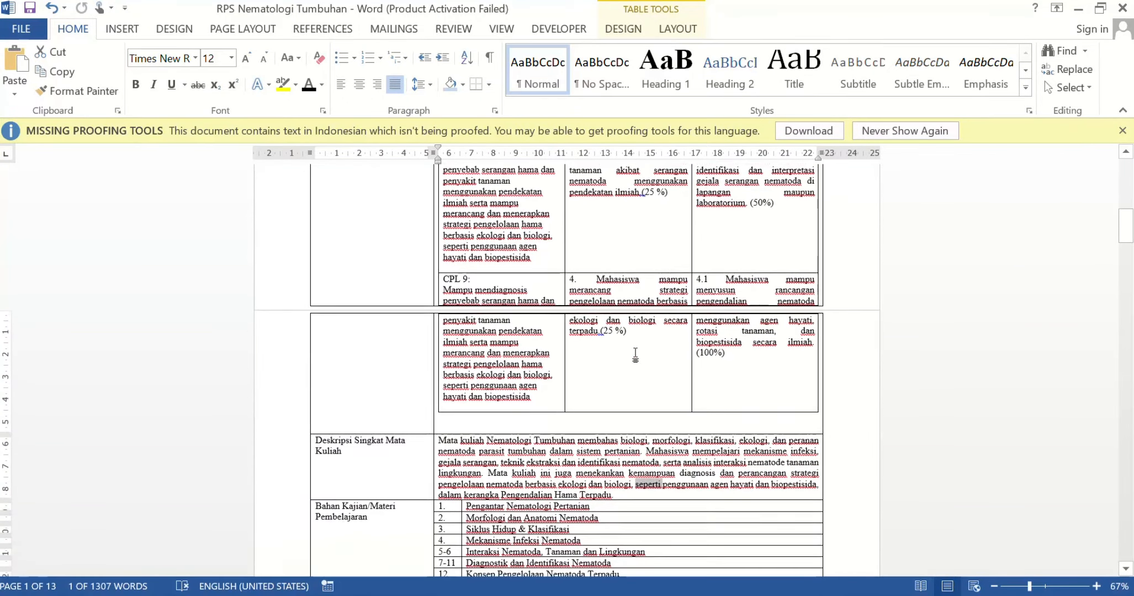
scroll(635, 353, "down", 12)
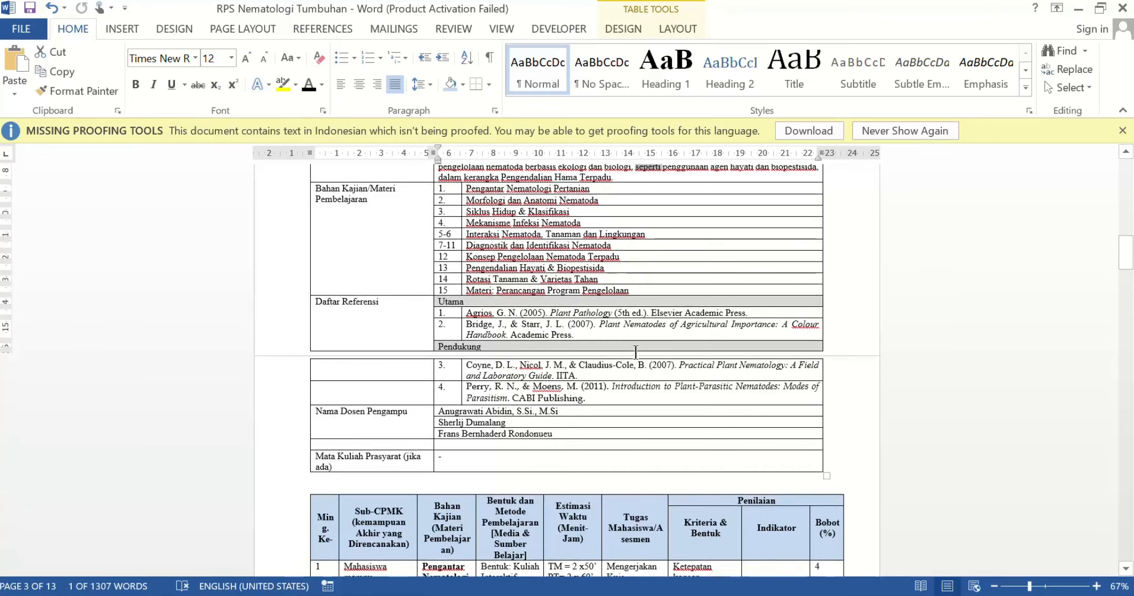
scroll(635, 352, "down", 9)
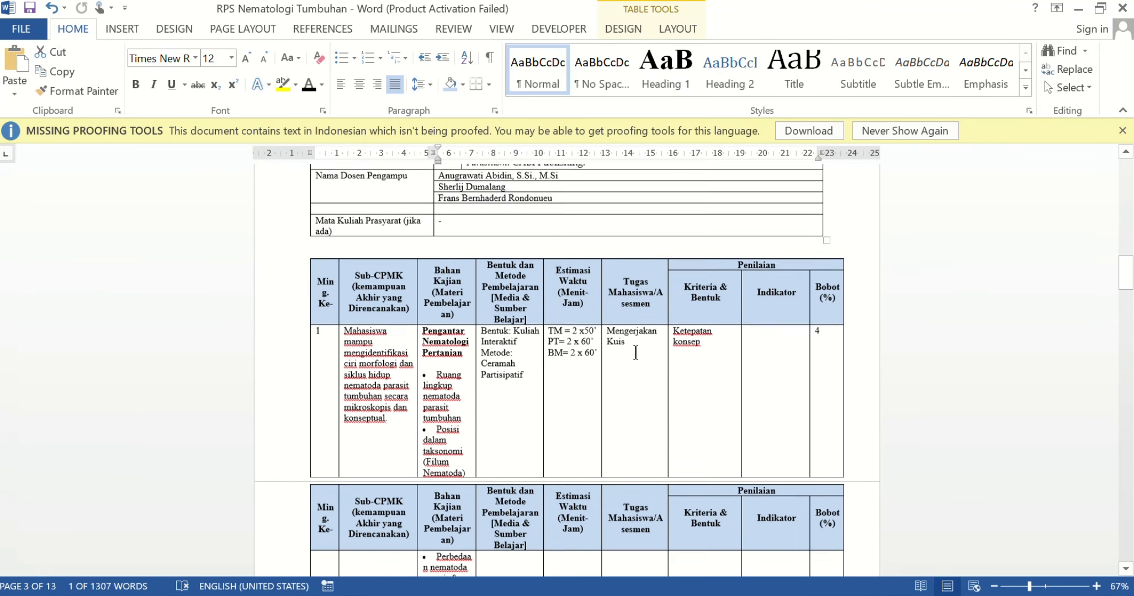
scroll(635, 352, "down", 13)
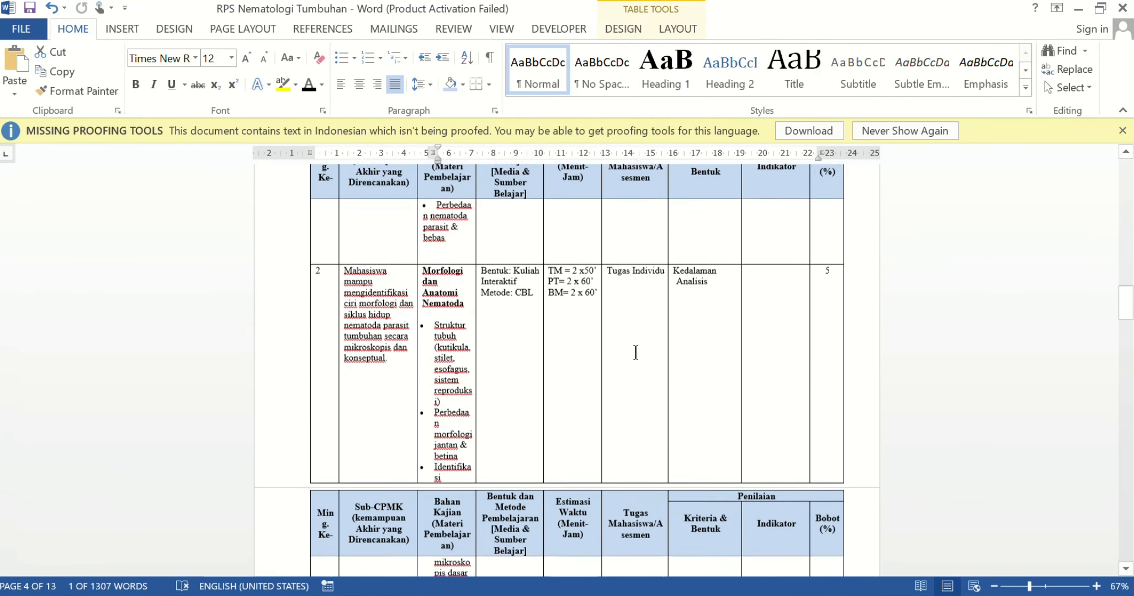
scroll(635, 352, "down", 20)
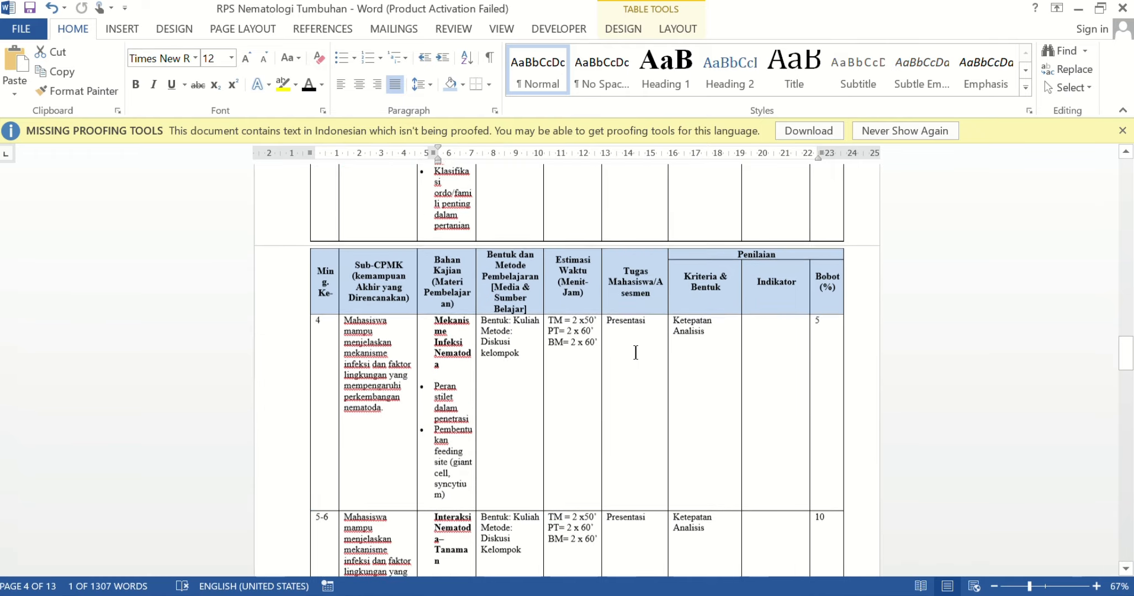
scroll(635, 353, "down", 20)
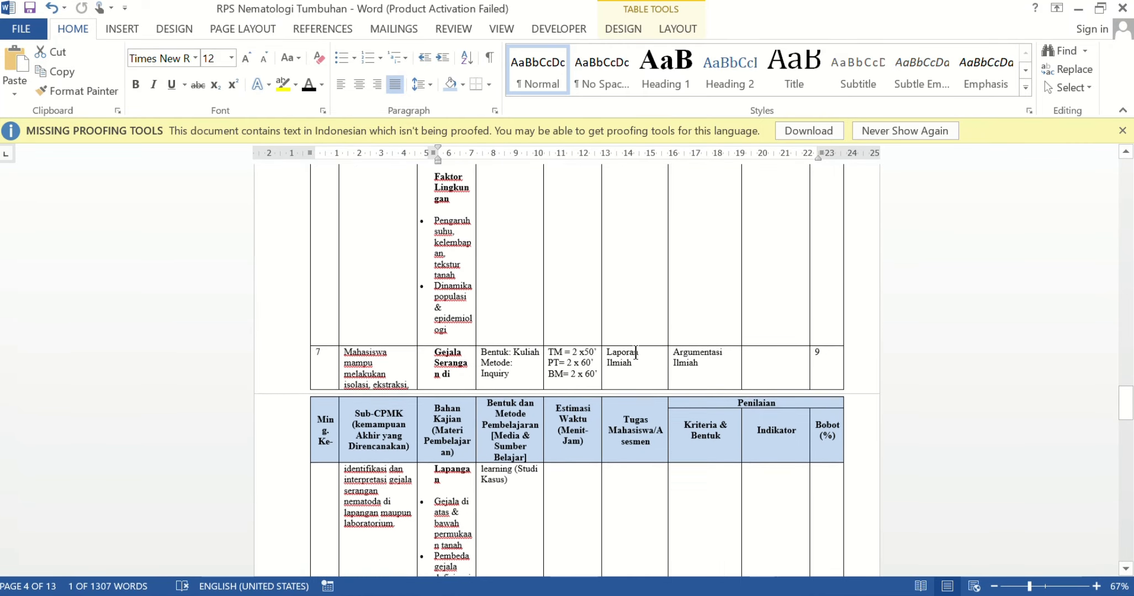
scroll(635, 352, "down", 20)
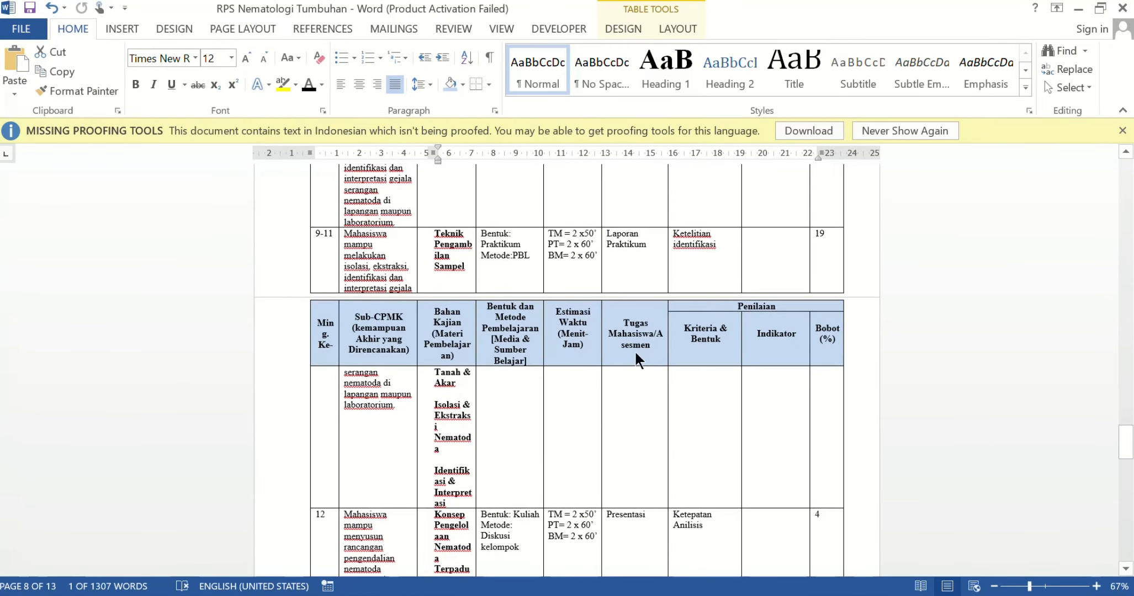
scroll(636, 356, "down", 20)
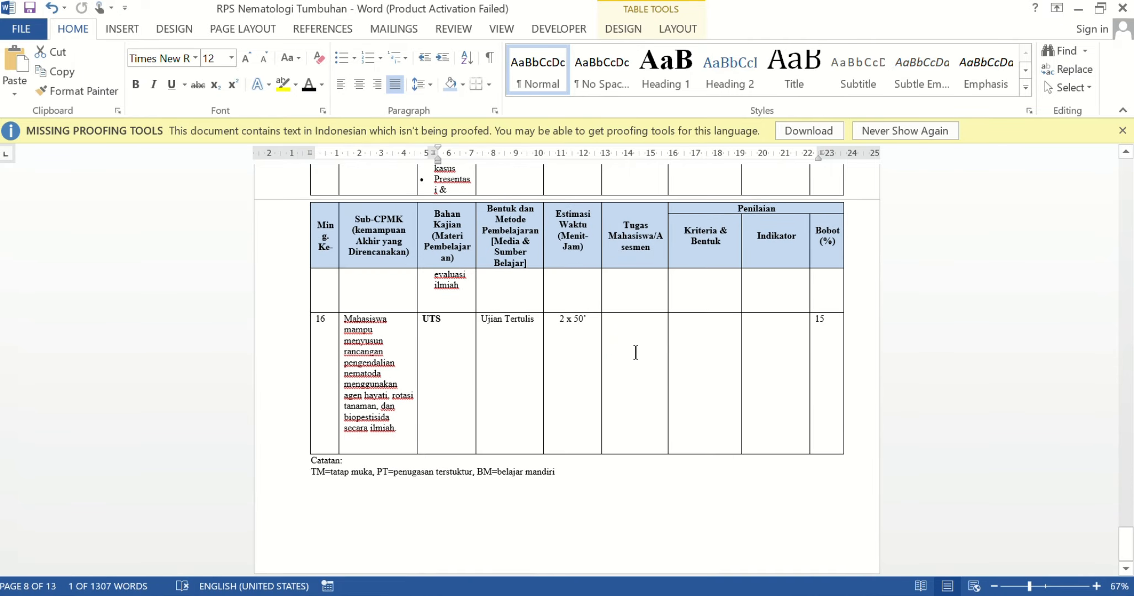
scroll(635, 350, "up", 20)
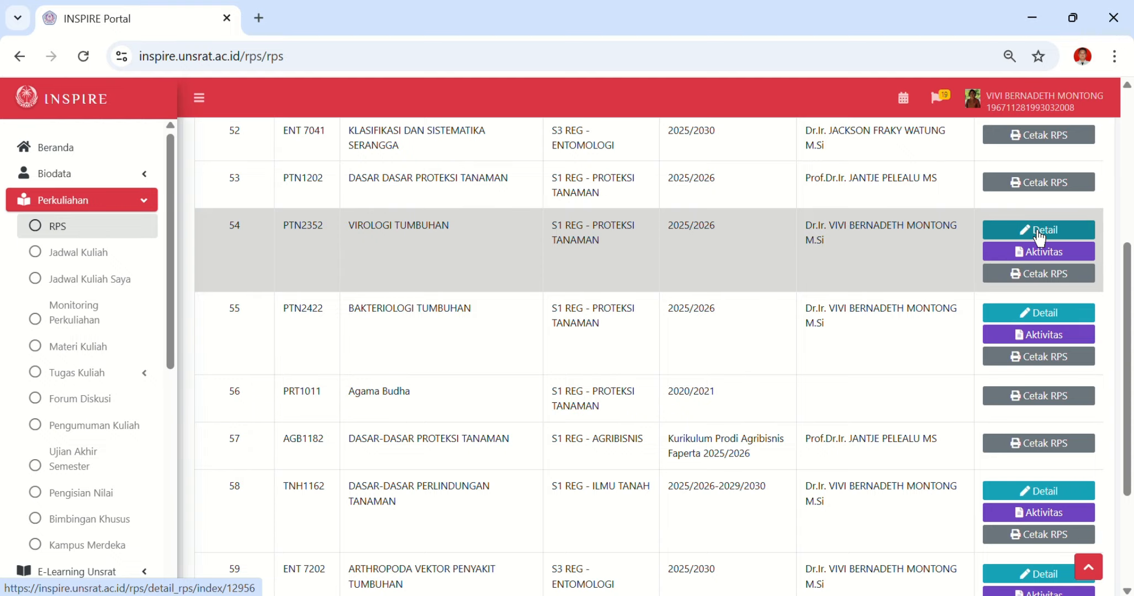
- In the INSPIRE Portal, open the RPS details of PTN2352 Virologi Tumbuhan, curriculum 2025/2026
left_click(1040, 235)
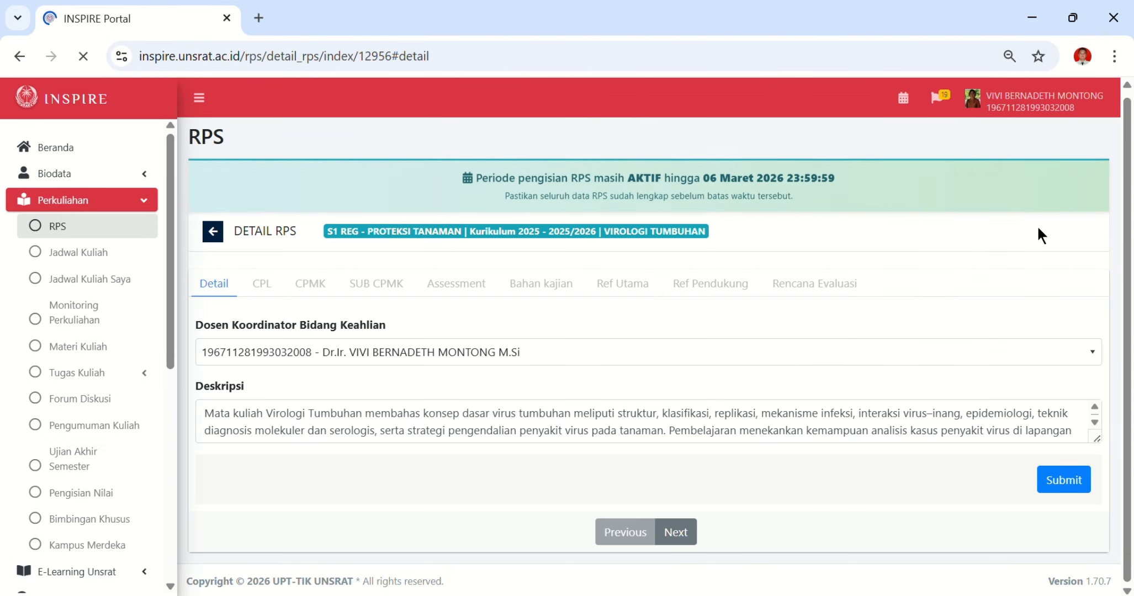
- Read the course description of Virologi Tumbuhan in full and continue to the CPL section
scroll(598, 408, "down", 2)
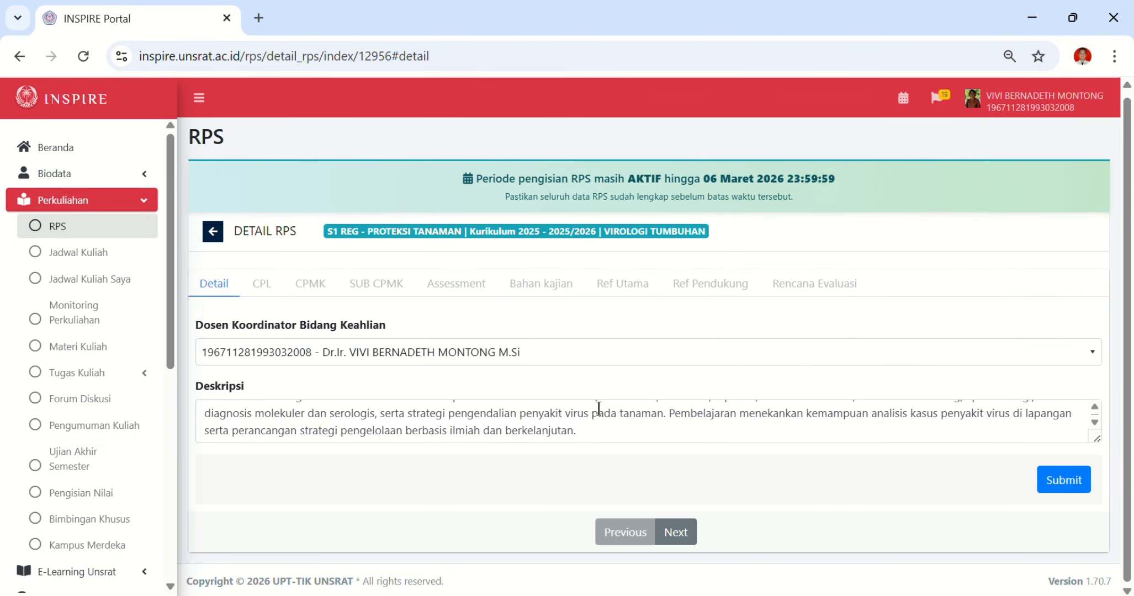
scroll(599, 408, "up", 1)
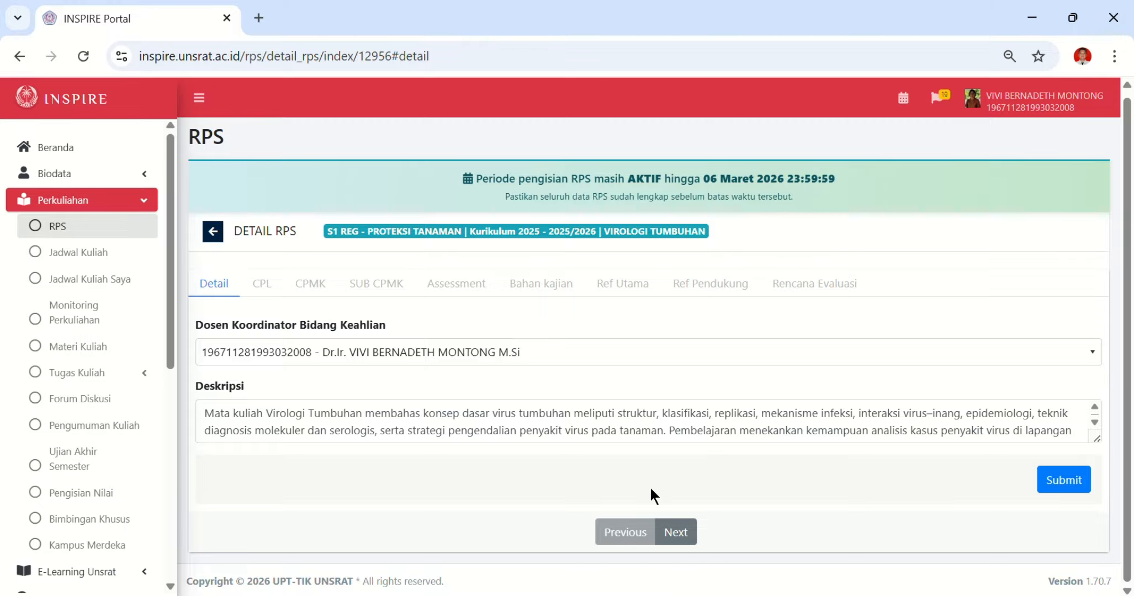
scroll(599, 406, "down", 1)
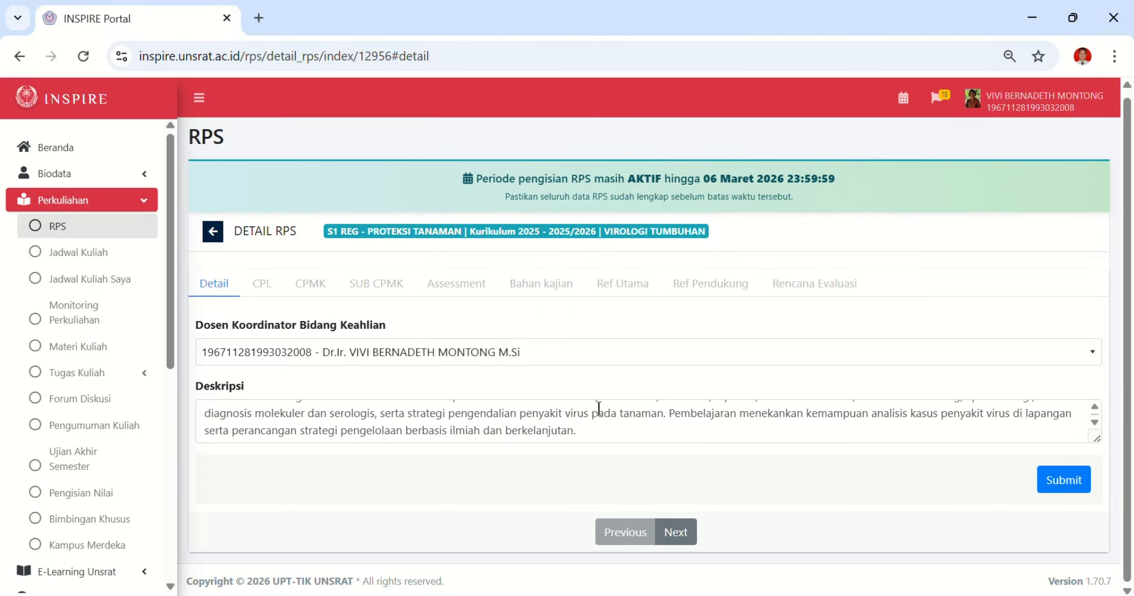
scroll(600, 409, "up", 1)
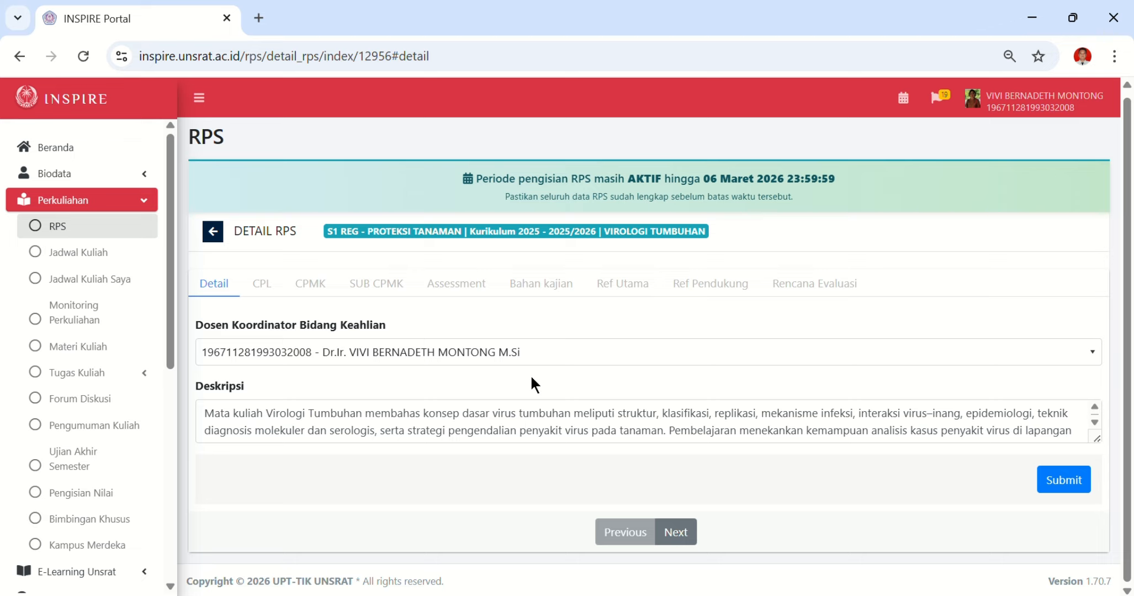
left_click(680, 541)
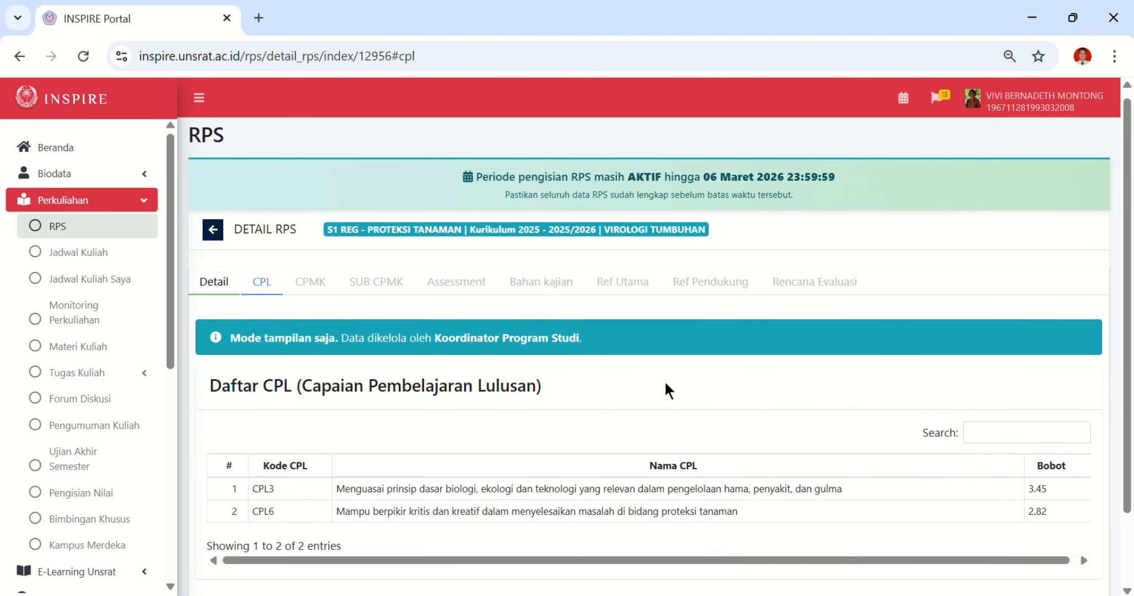
- Review the Daftar CPL entries with their weights and continue to the CPMK section
scroll(666, 384, "down", 1)
scroll(666, 384, "up", 1)
scroll(665, 384, "down", 1)
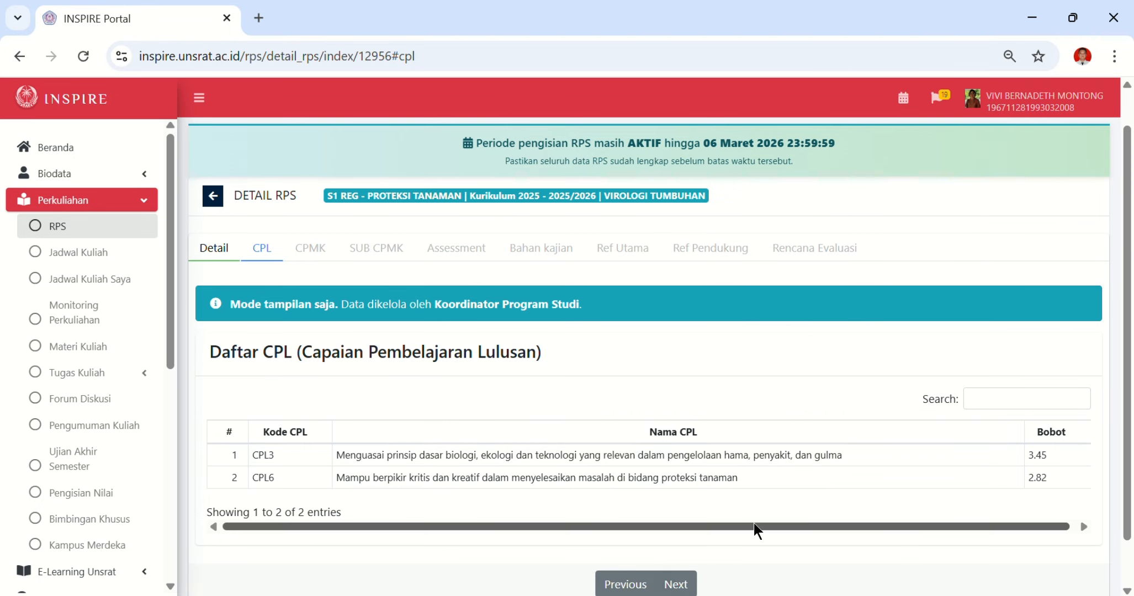
scroll(754, 525, "down", 1)
left_click(673, 535)
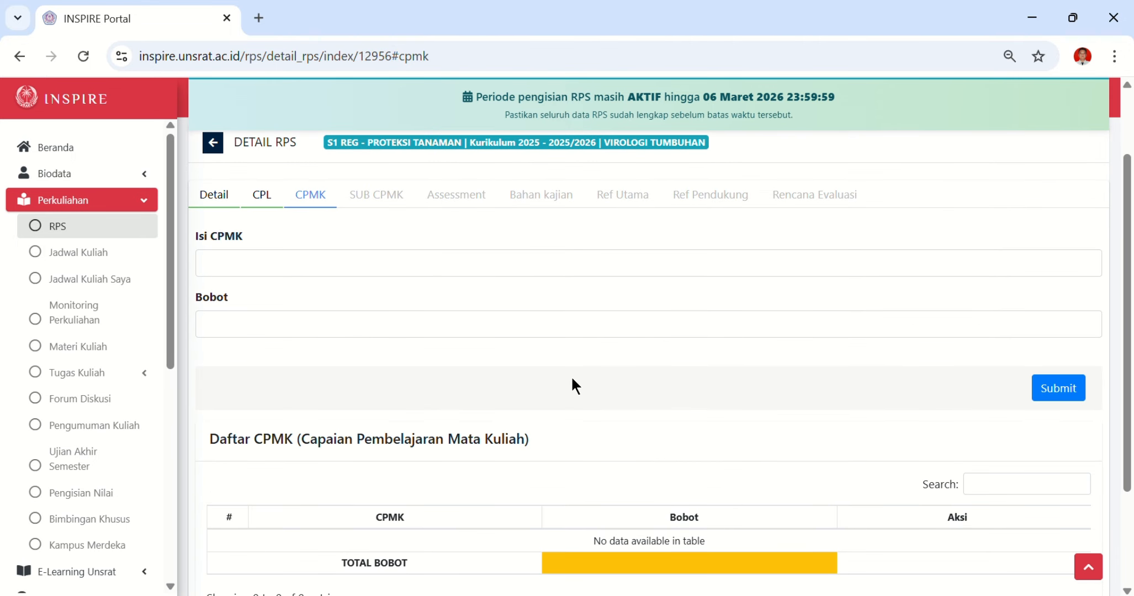
- Place the Word RPS document beside the portal and go to its table Korelasi CPL terhadap CPMK dan Sub-CPMK (%)
scroll(572, 378, "down", 2)
scroll(572, 379, "up", 2)
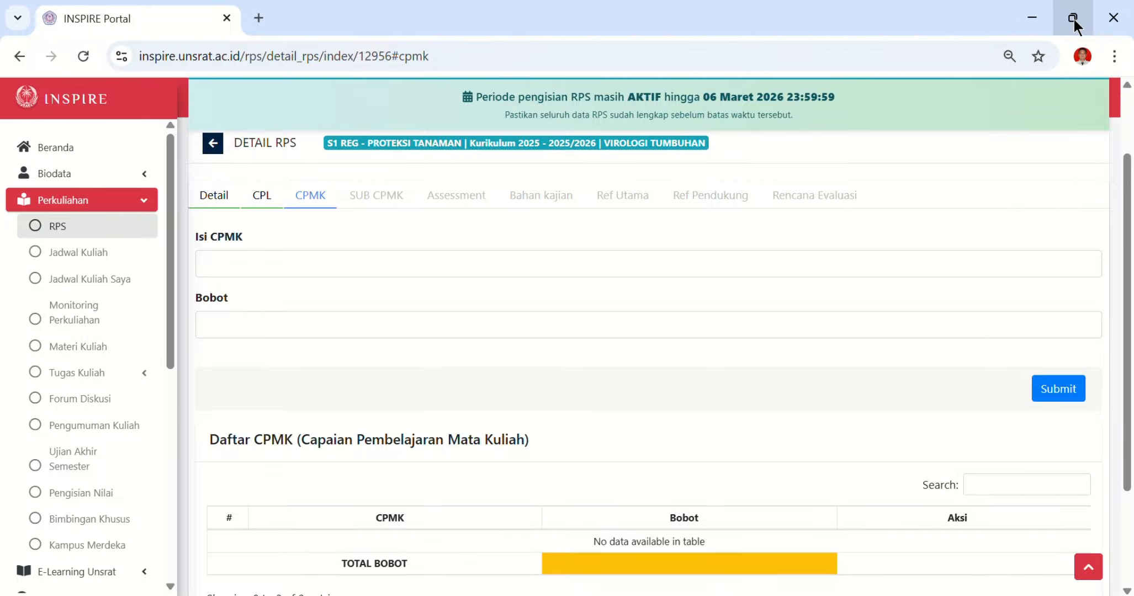
mouse_move(1073, 19)
left_click(991, 65)
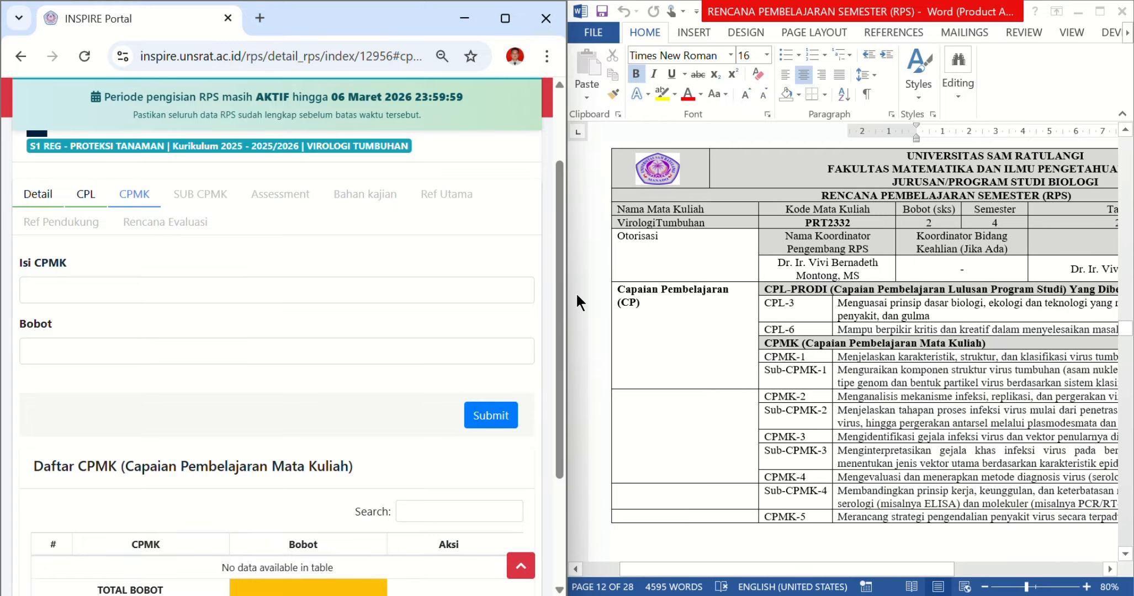
scroll(855, 356, "down", 5)
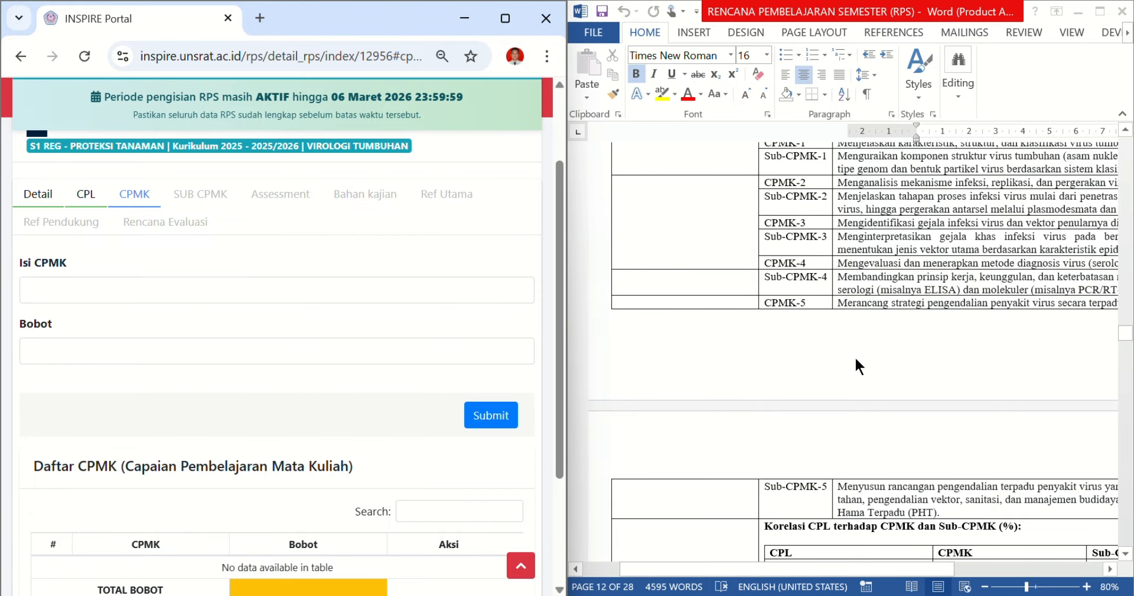
scroll(855, 359, "down", 1, "ctrl")
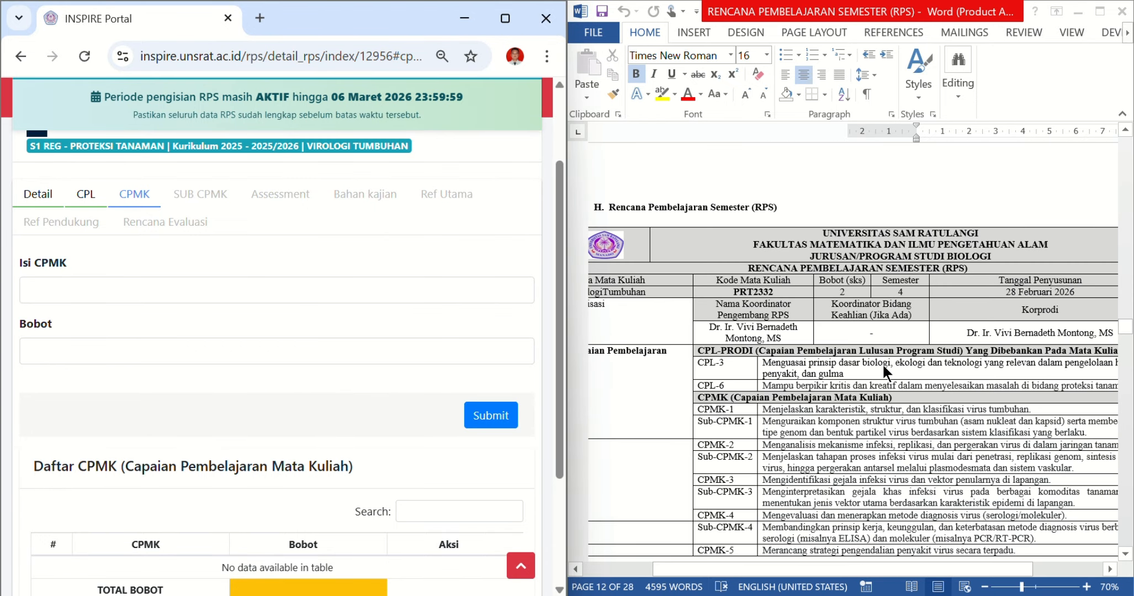
scroll(908, 378, "right", 1)
scroll(908, 377, "down", 1)
scroll(908, 378, "down", 3)
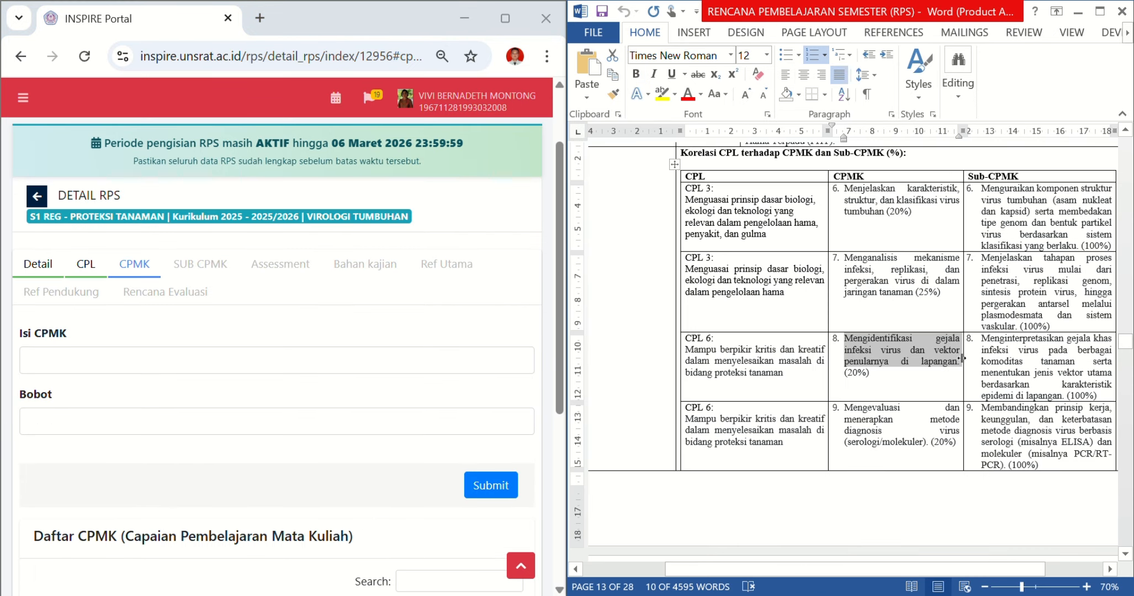
- Submit the CPMK "Mengidentifikasi gejala infeksi virus dan vektor penularnya di lapangan." copied from the document, without its list number, with Bobot 20
key("ctrl+c")
left_click(210, 371)
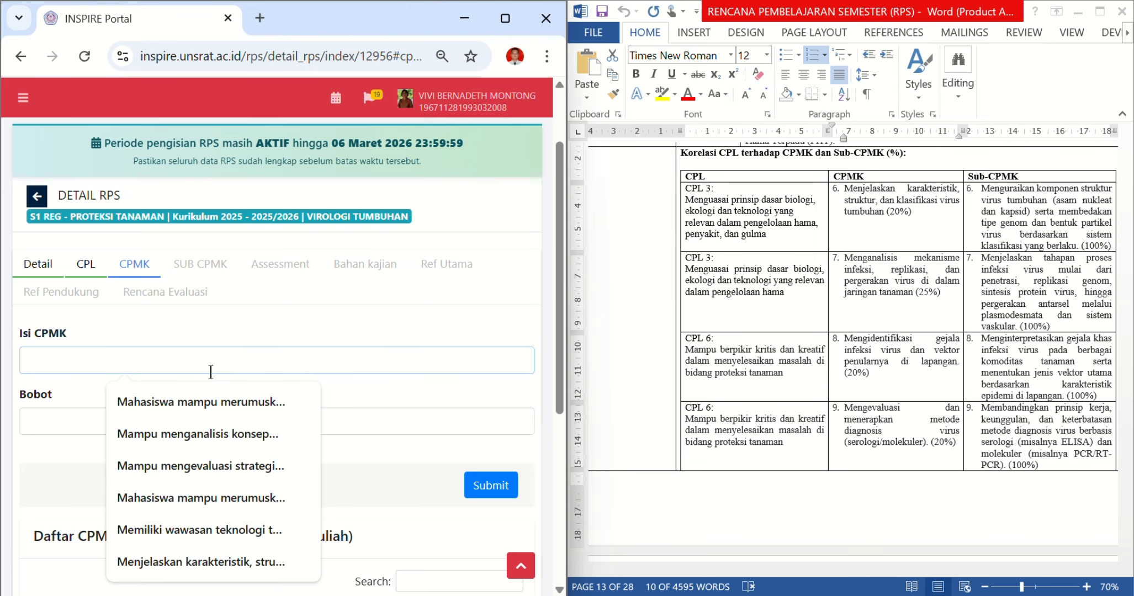
key("ctrl+v")
left_click(55, 362)
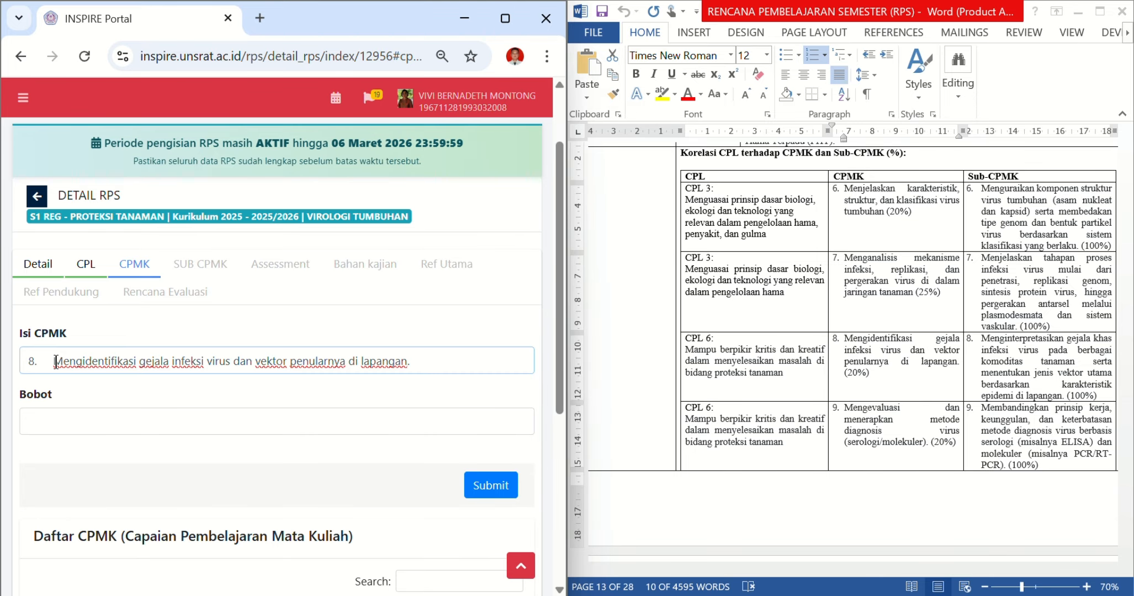
key("BackSpace")
key("BackSpace")
key("BackSpace")
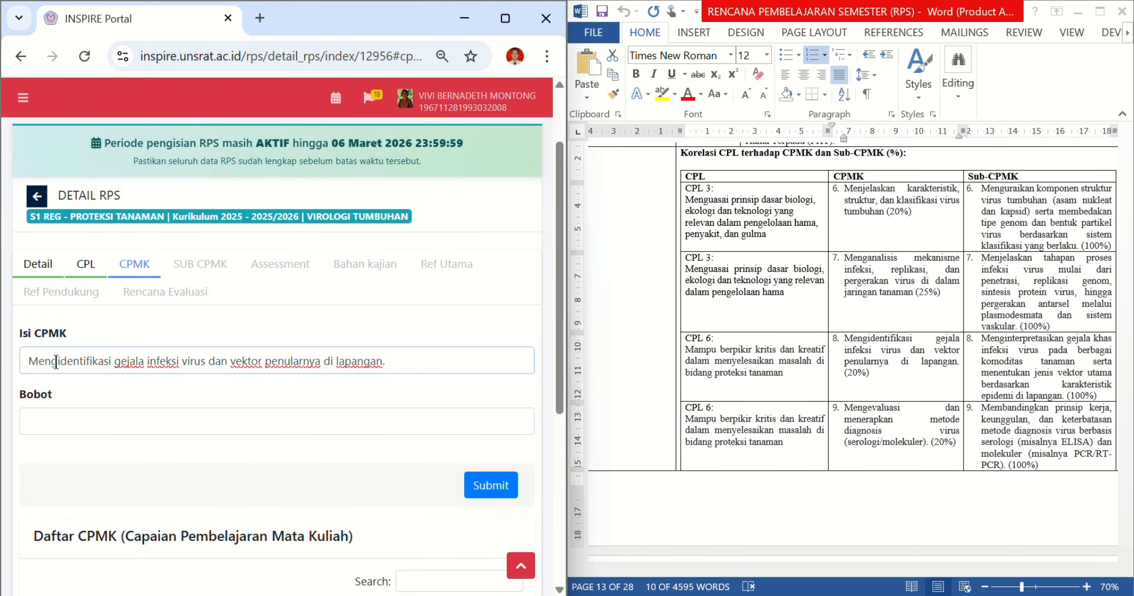
left_click(88, 417)
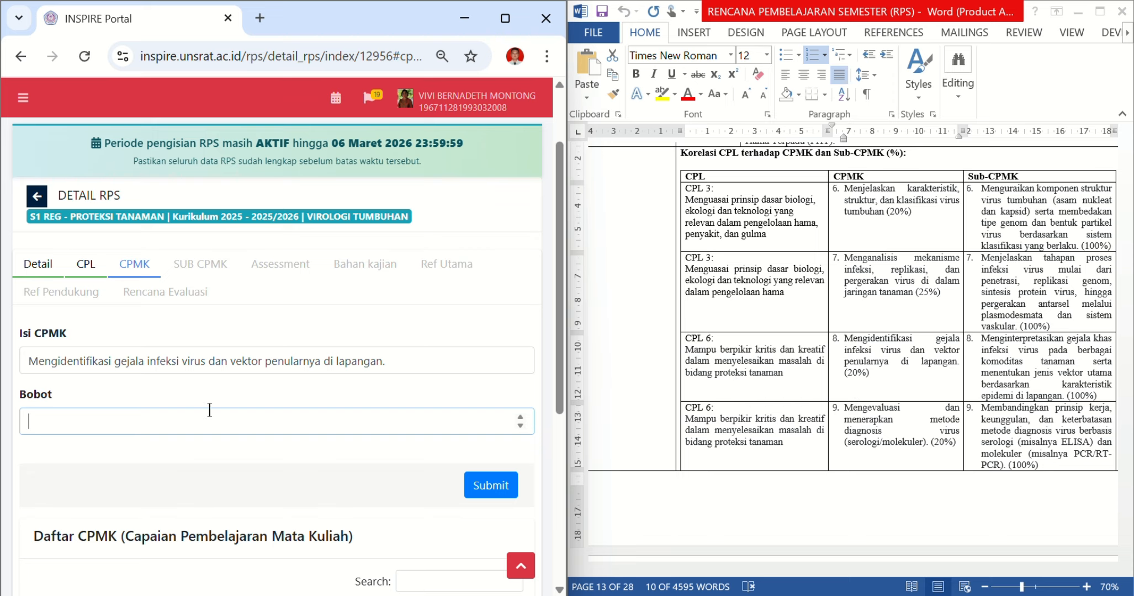
type("20")
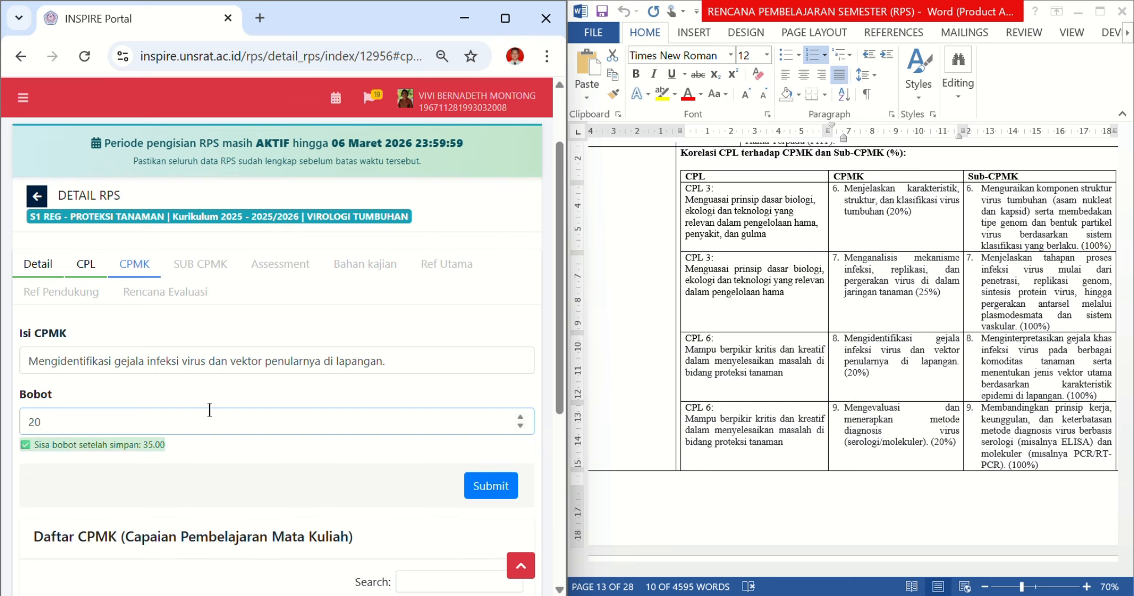
left_click(486, 493)
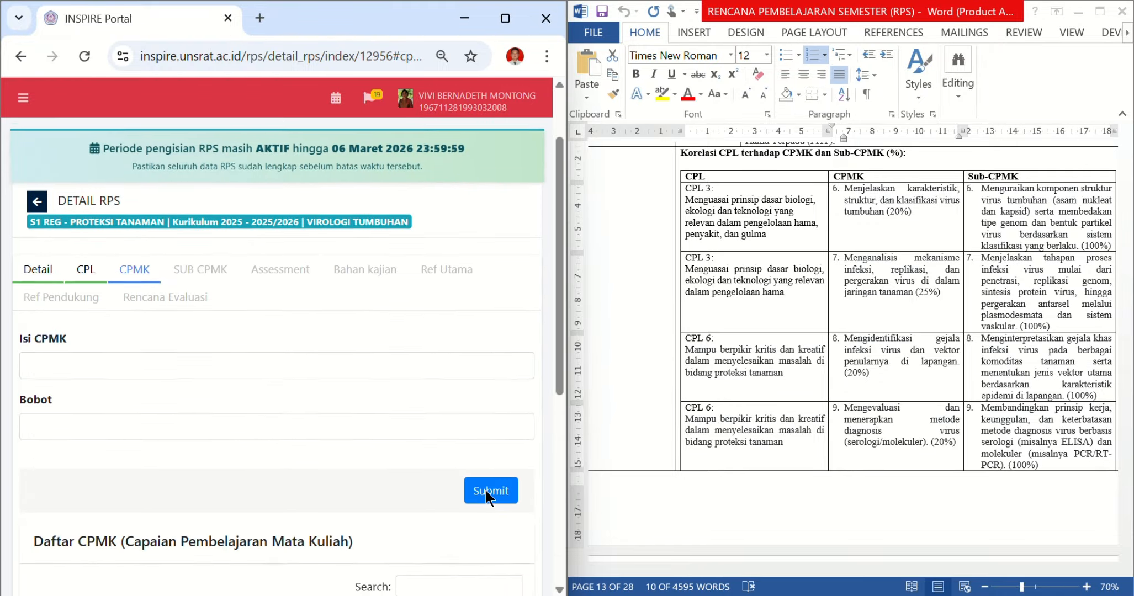
- Submit the CPMK "Mengevaluasi dan menerapkan metode diagnosis virus (serologi/molekuler)." copied from the document, with Bobot 20
left_click_drag(929, 442, 844, 408)
key("ctrl+c")
left_click(119, 361)
key("ctrl+v")
left_click(111, 421)
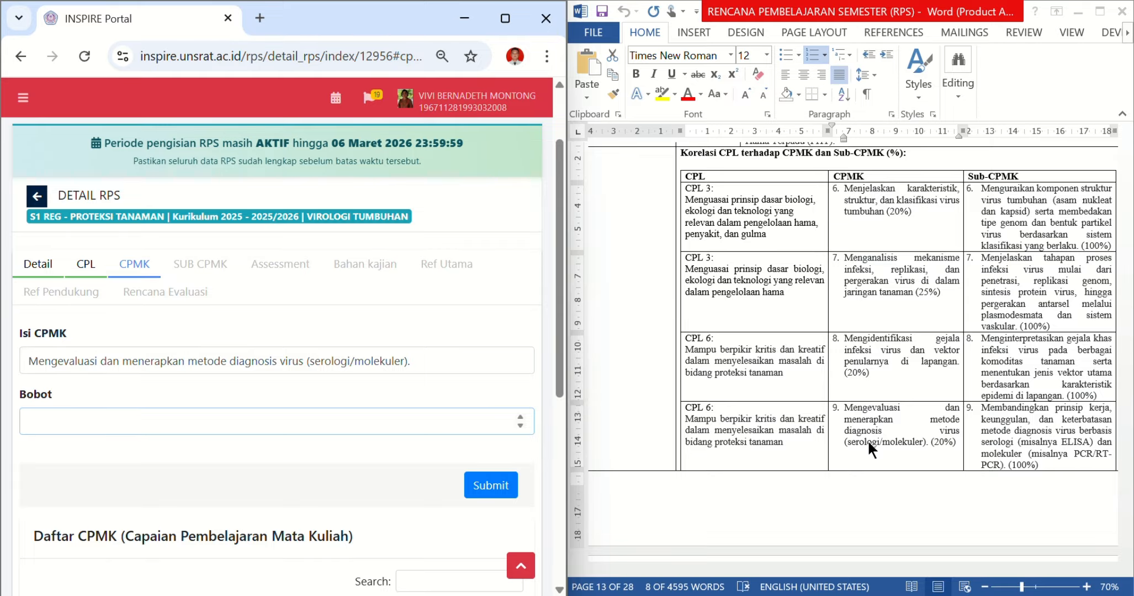
type("20")
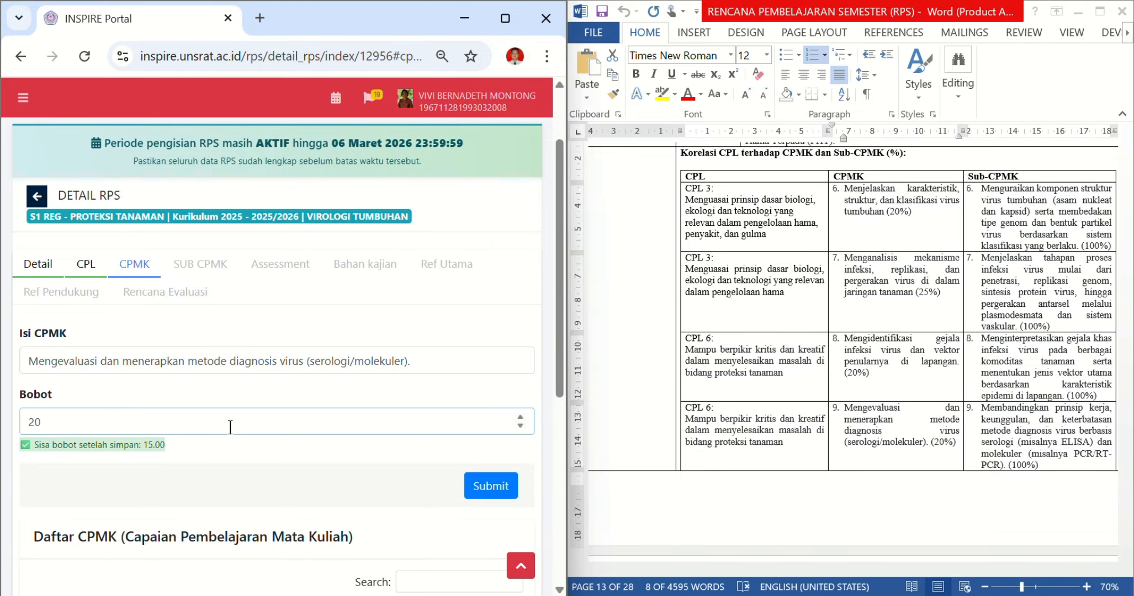
left_click(509, 495)
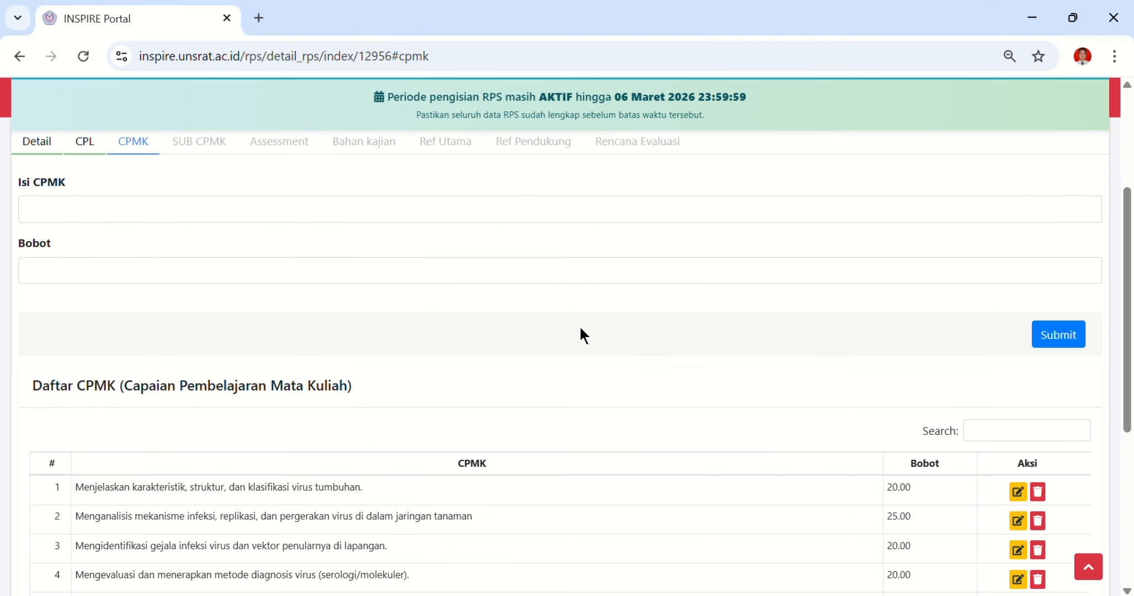
- Check the entries, weights and total in the Daftar CPMK table and try to continue to the Sub-CPMK section
scroll(580, 331, "down", 2)
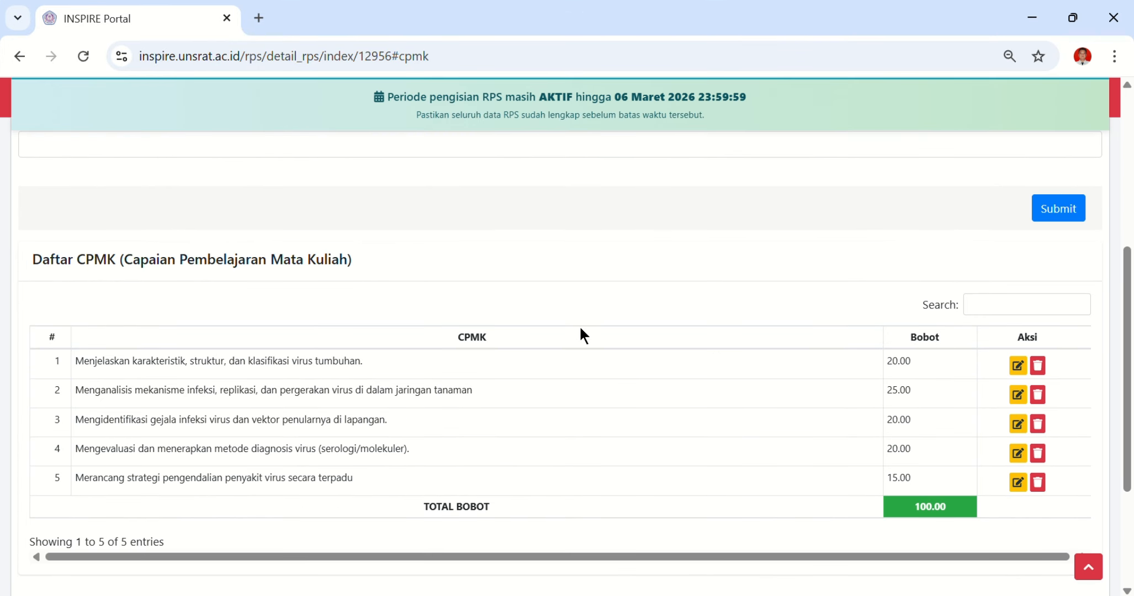
scroll(579, 331, "up", 3)
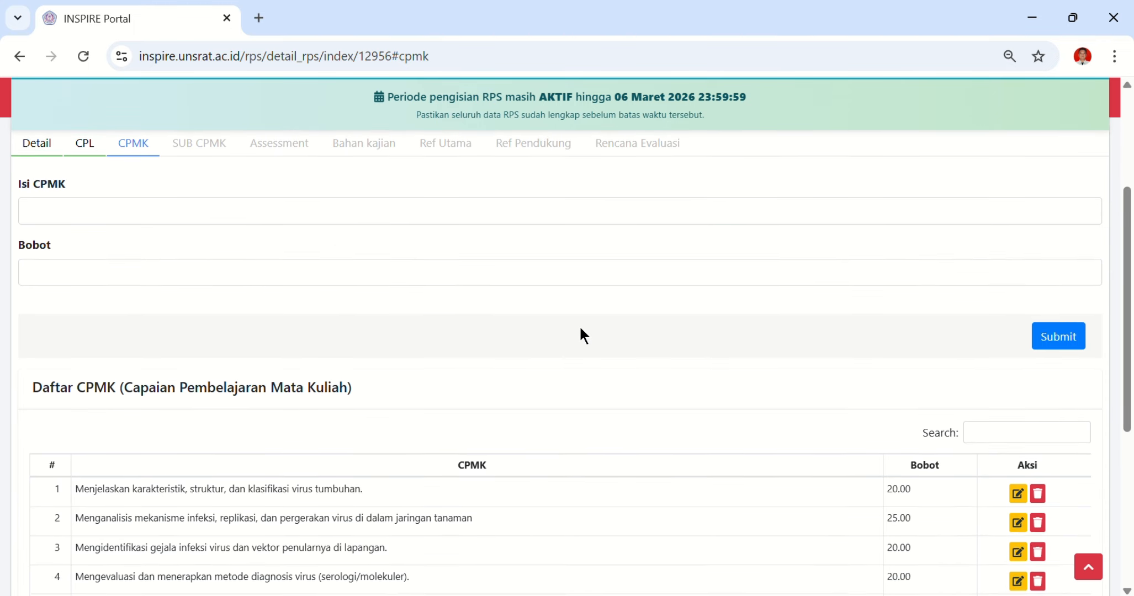
scroll(579, 331, "down", 3)
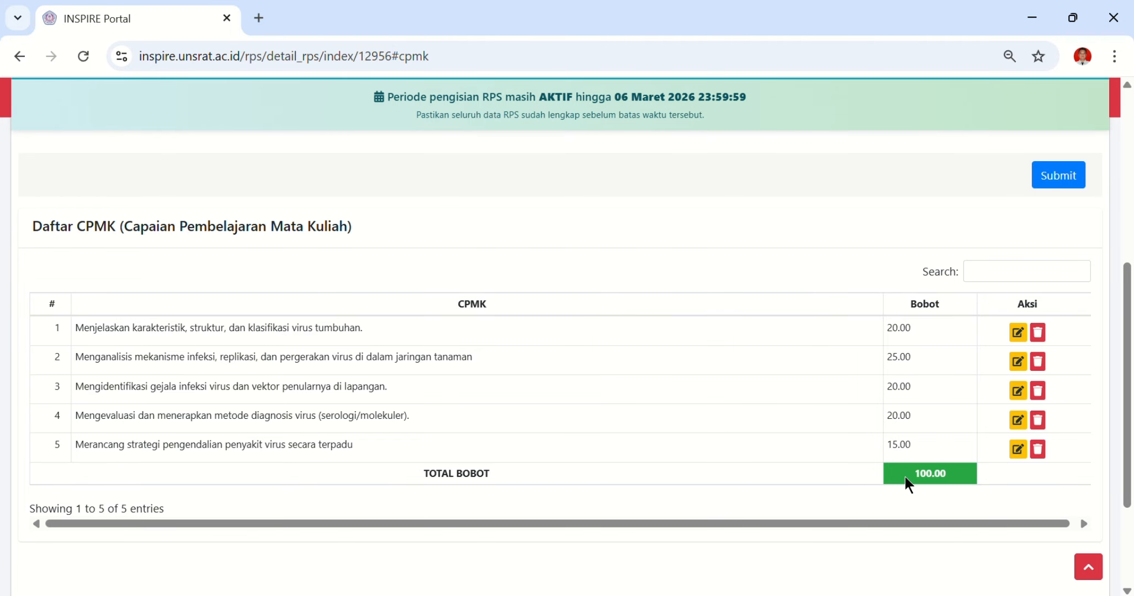
scroll(682, 470, "down", 2)
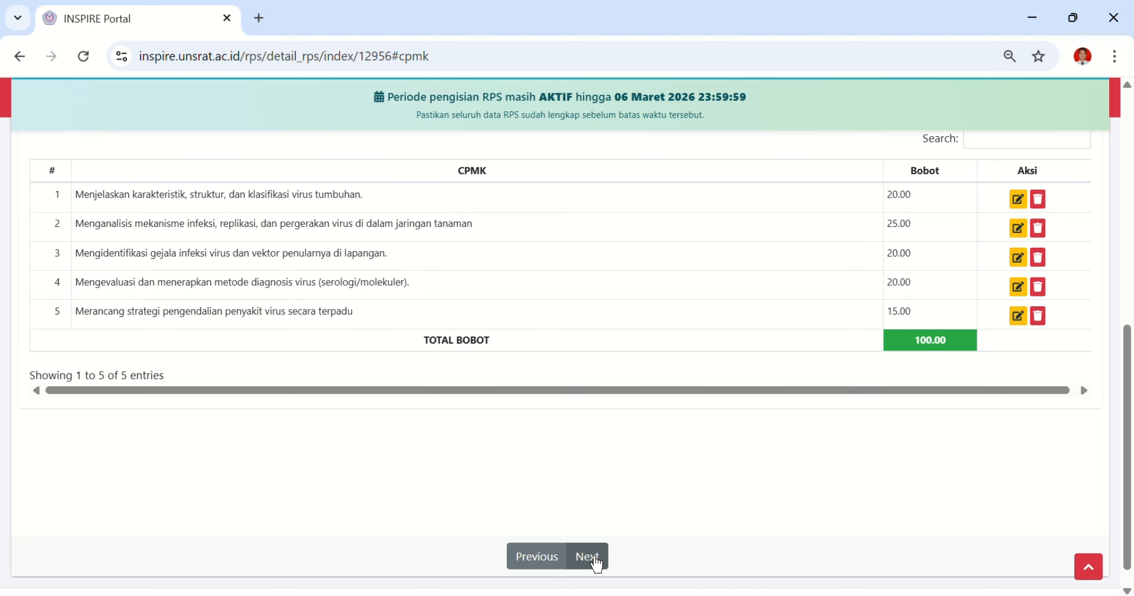
left_click(588, 557)
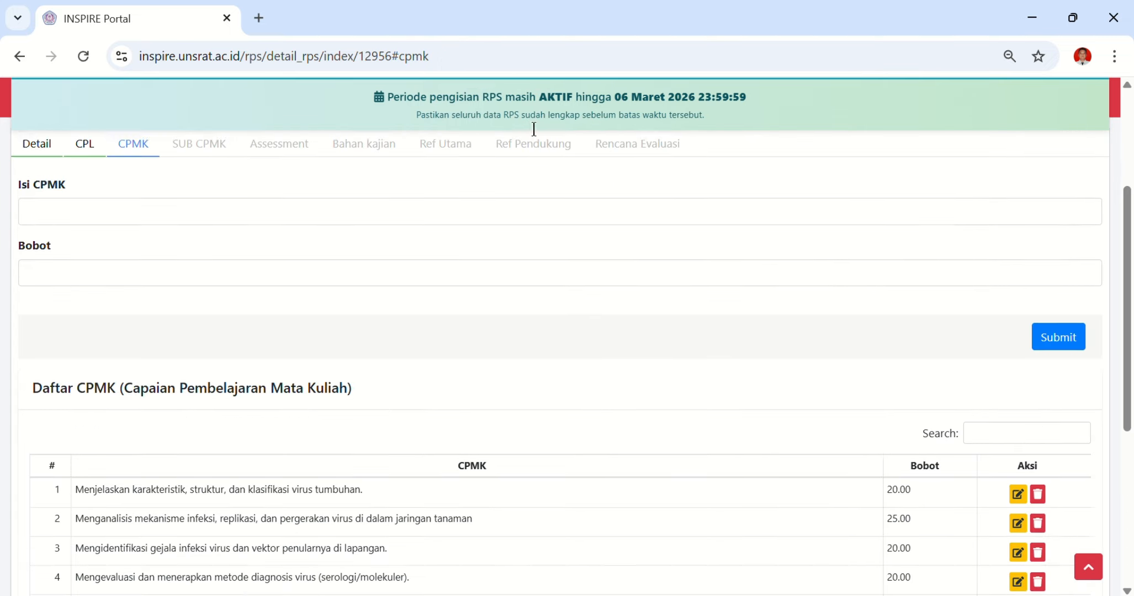
scroll(579, 325, "down", 2)
scroll(579, 334, "down", 1)
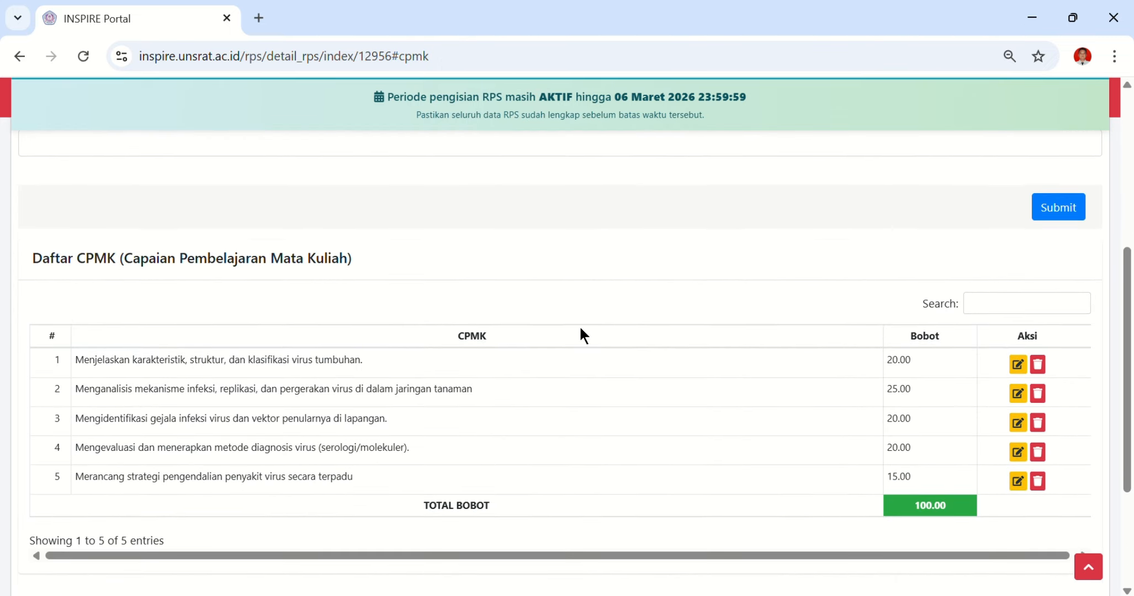
scroll(581, 332, "up", 2)
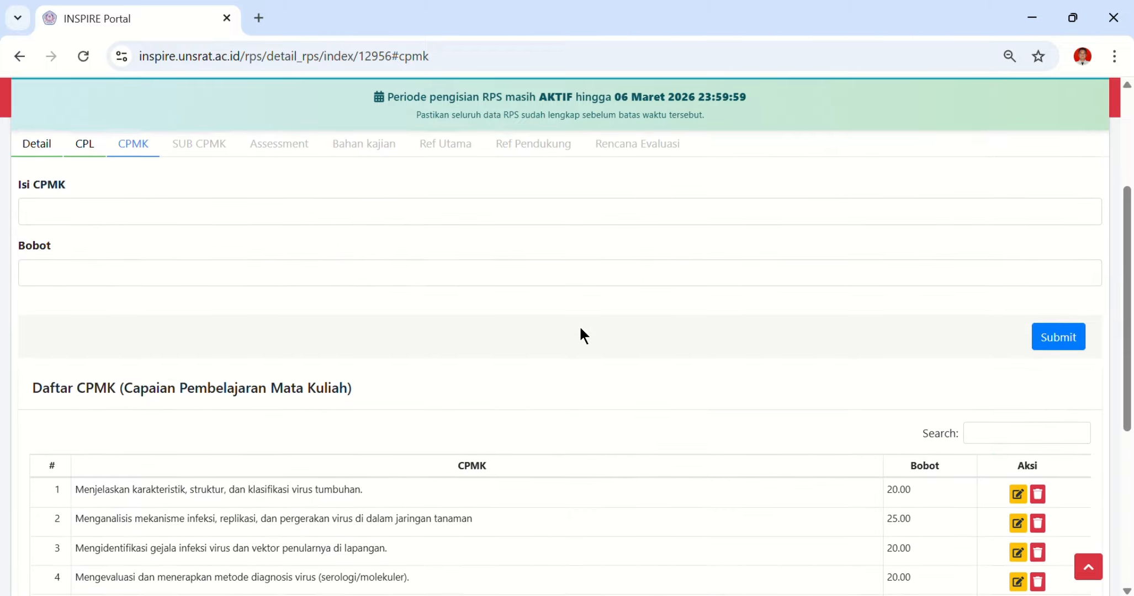
scroll(581, 331, "down", 3)
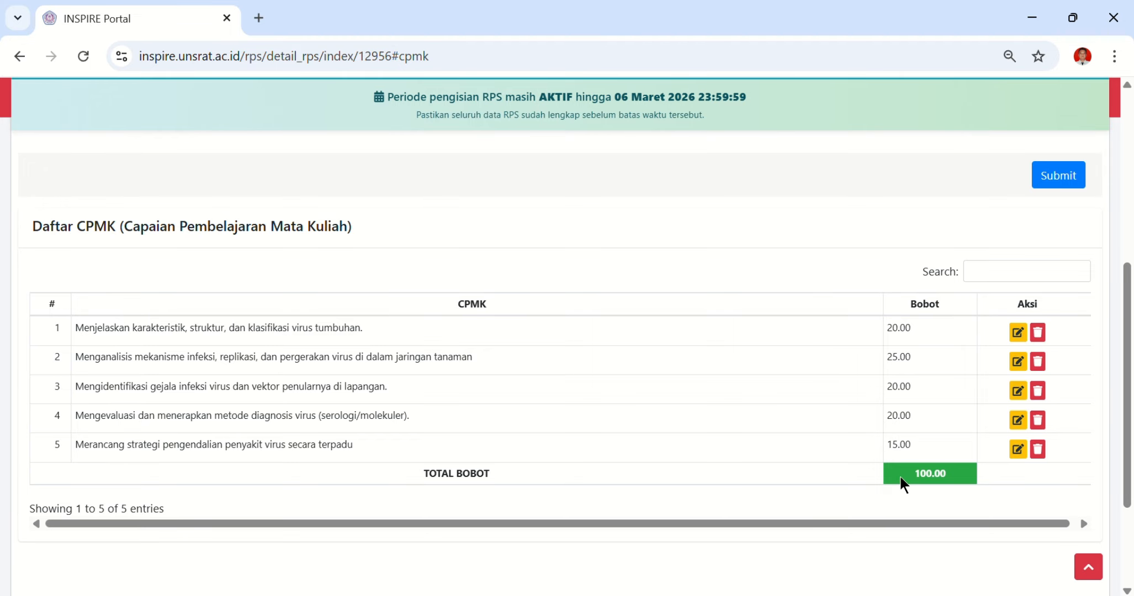
scroll(680, 471, "down", 3)
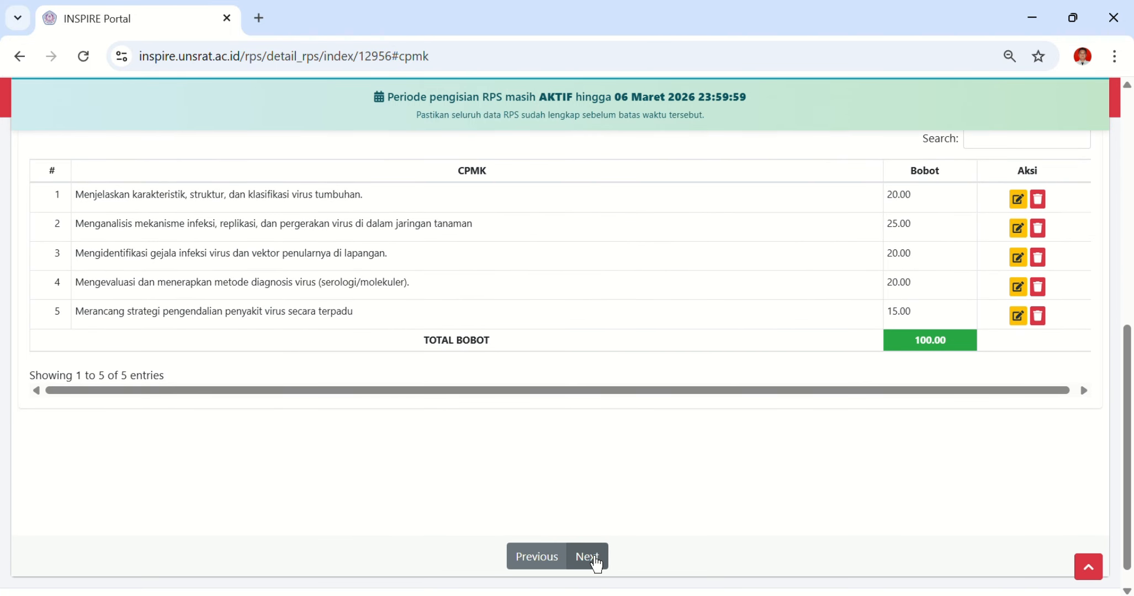
left_click(595, 563)
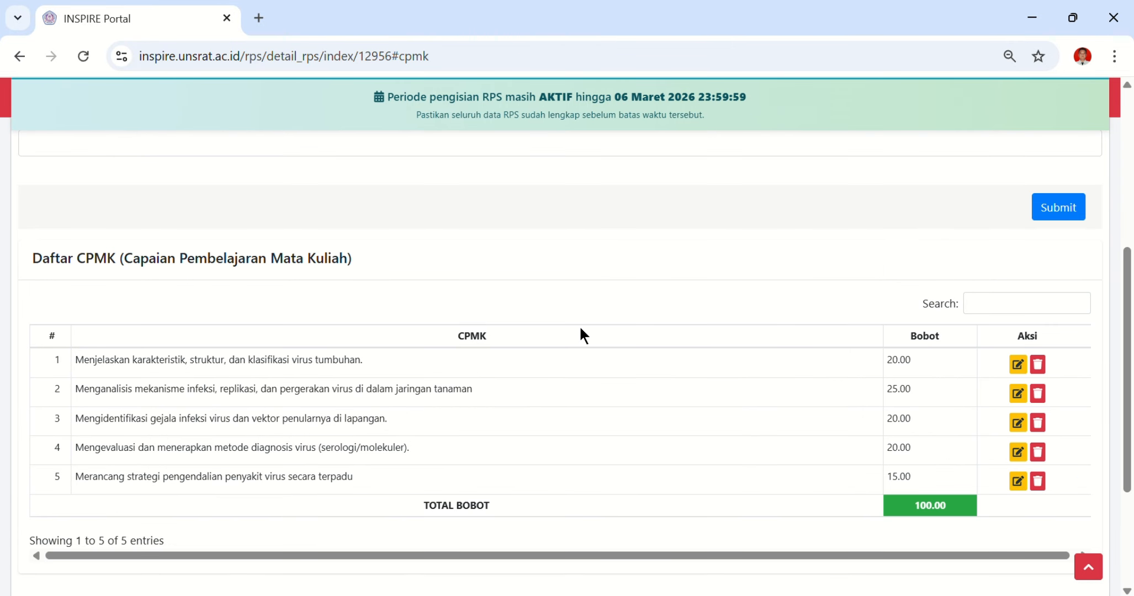
- Look over the CPMK entry form and the saved CPMK entries with their Bobot values again
scroll(580, 328, "down", 1)
scroll(580, 329, "up", 2)
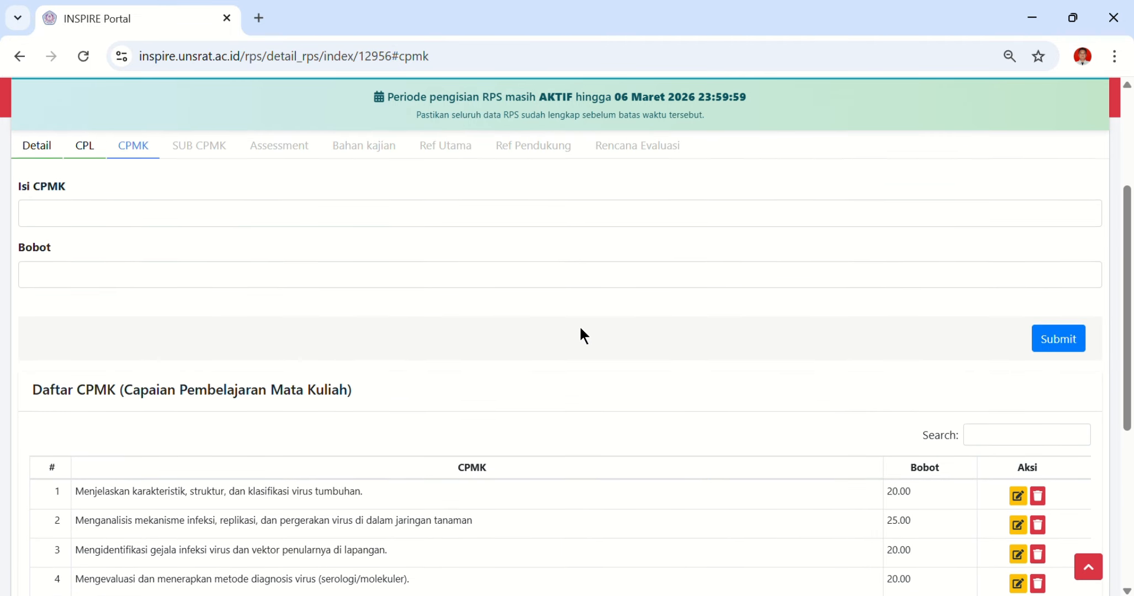
scroll(580, 329, "down", 2)
scroll(580, 329, "down", 1)
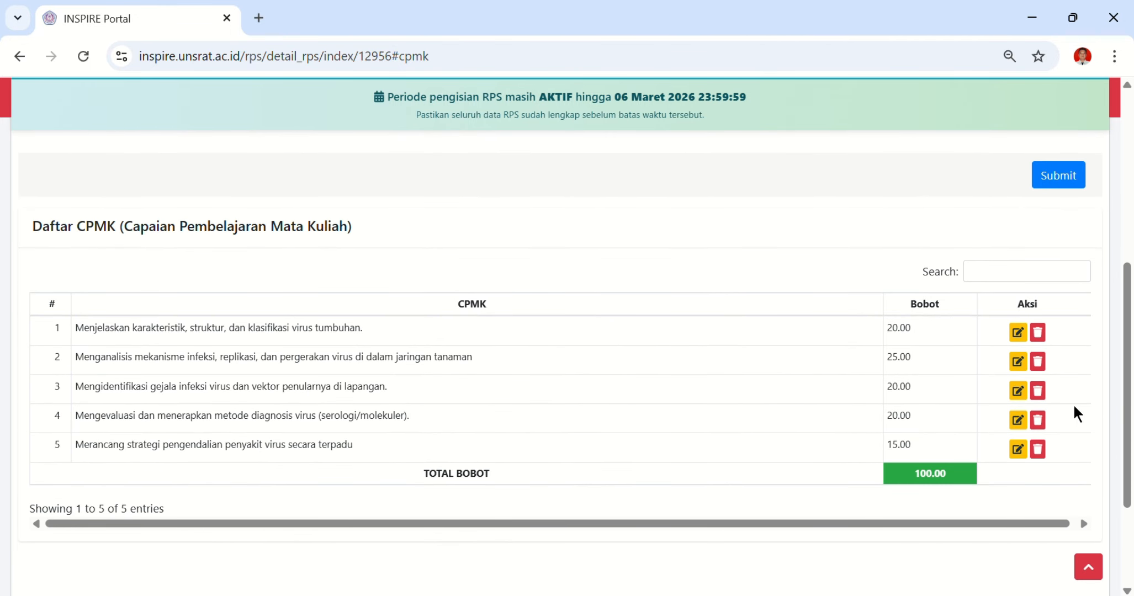
scroll(580, 331, "up", 1)
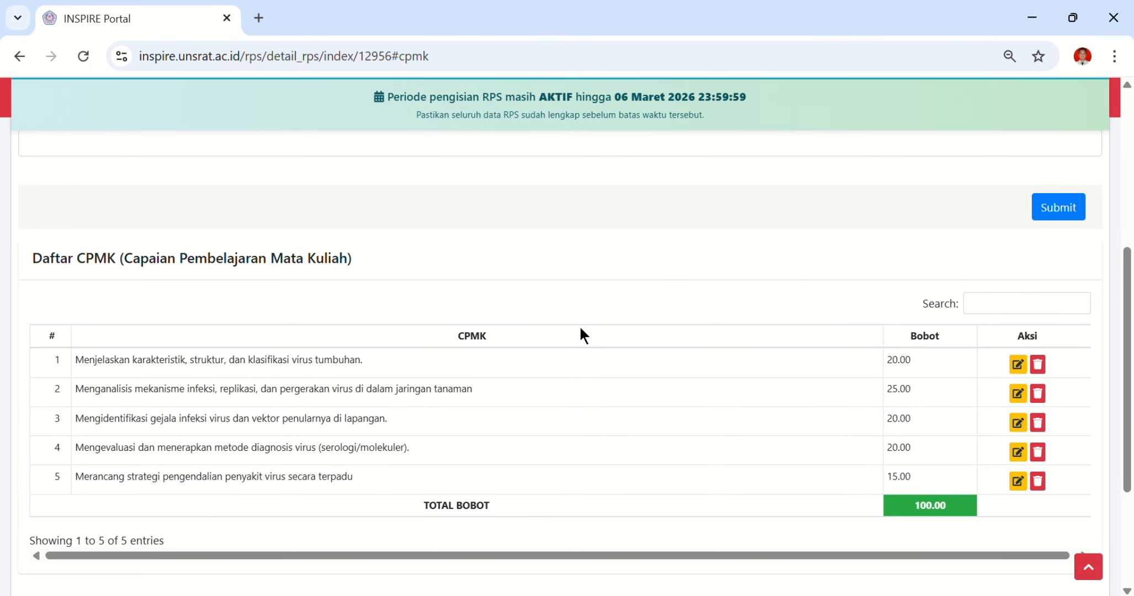
scroll(580, 329, "up", 2)
scroll(580, 329, "down", 2)
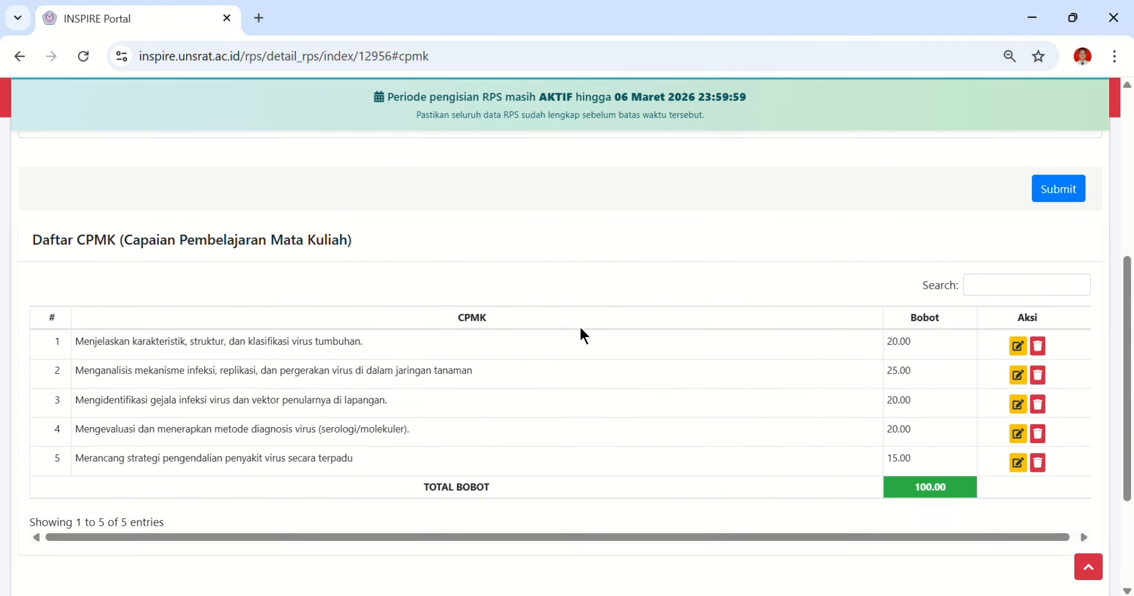
- Review the saved CPMK entries and their total Bobot and continue to the SUB CPMK section
scroll(580, 331, "down", 1)
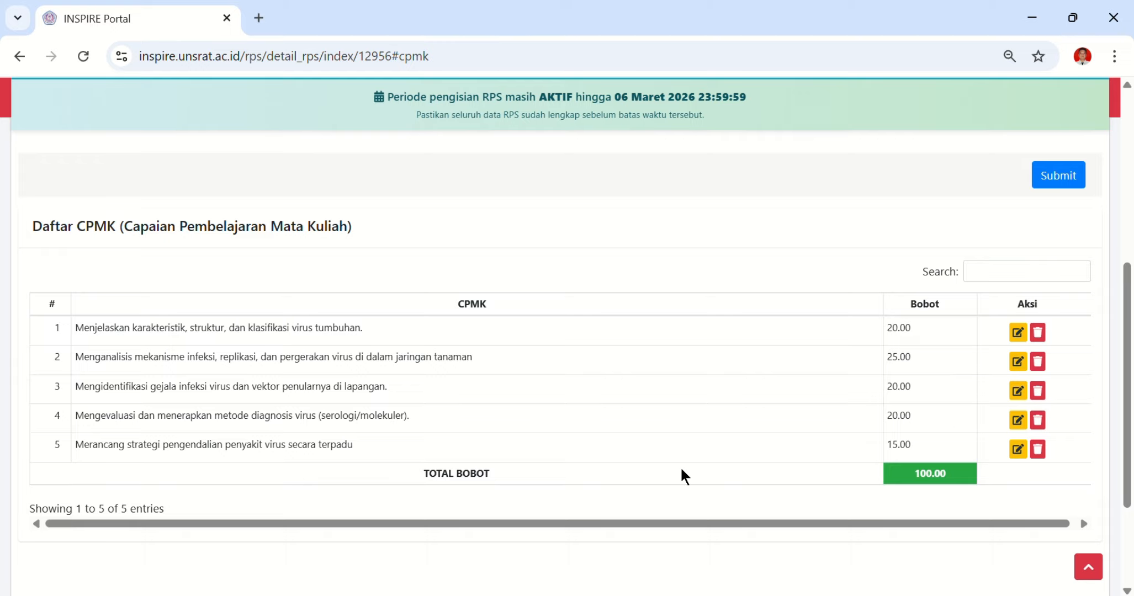
scroll(680, 467, "down", 3)
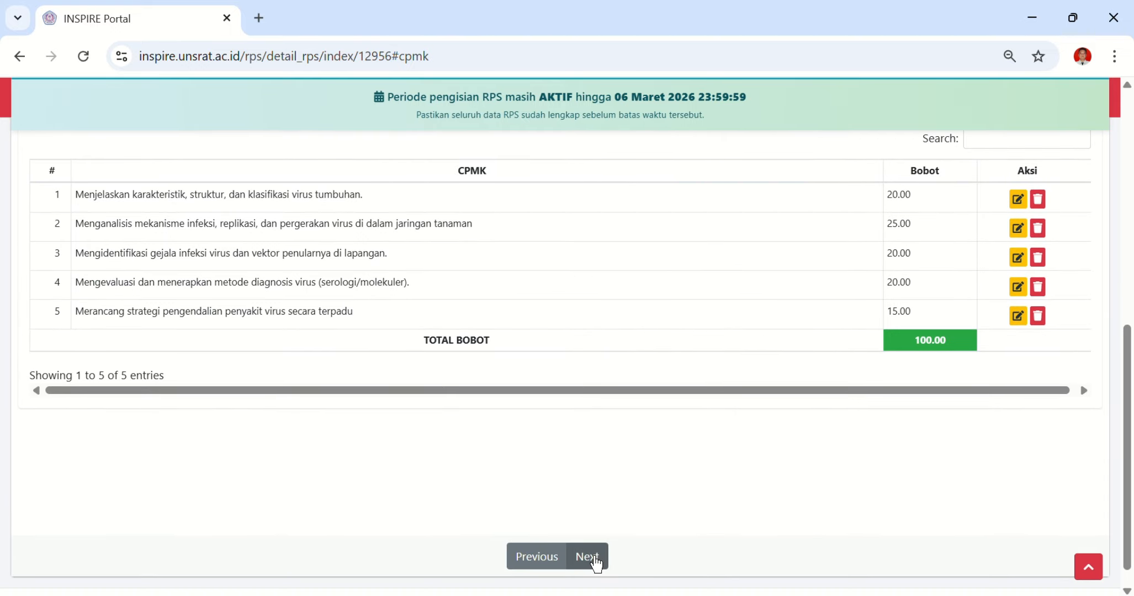
left_click(595, 561)
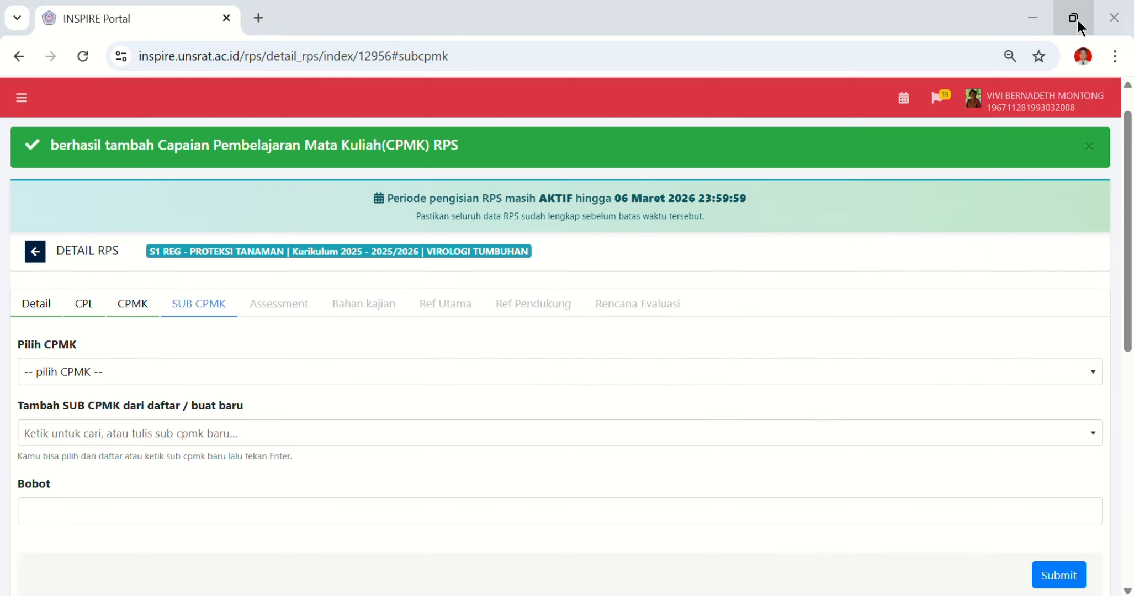
- Show the browser beside the Word document and find its "Korelasi CPL terhadap CPMK dan Sub-CPMK (%)" table
mouse_move(1077, 18)
left_click(988, 75)
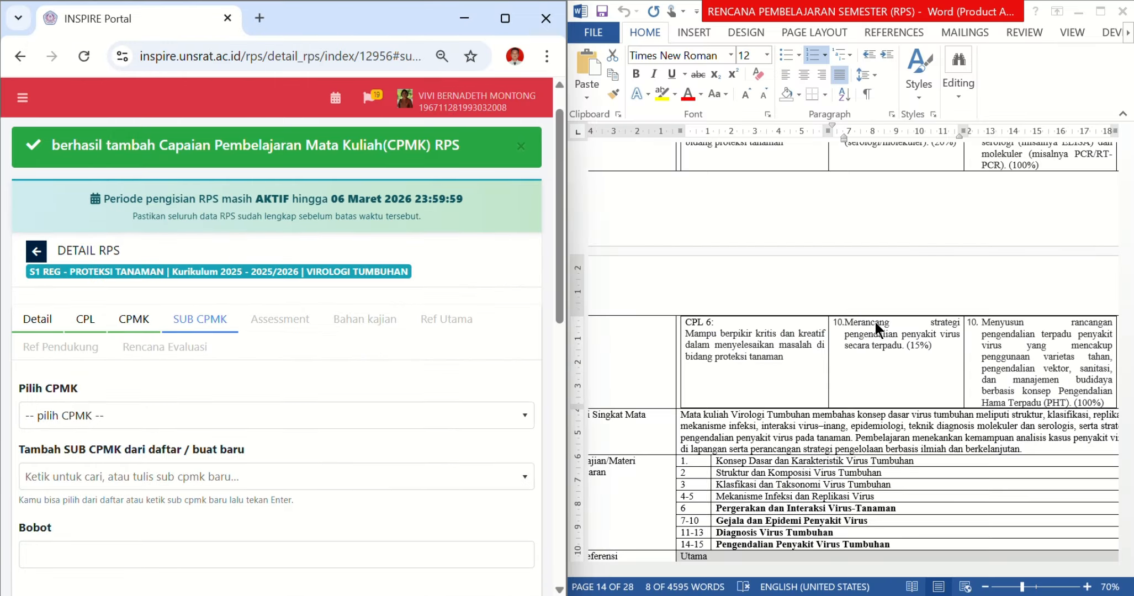
scroll(875, 322, "up", 10)
scroll(930, 252, "down", 2)
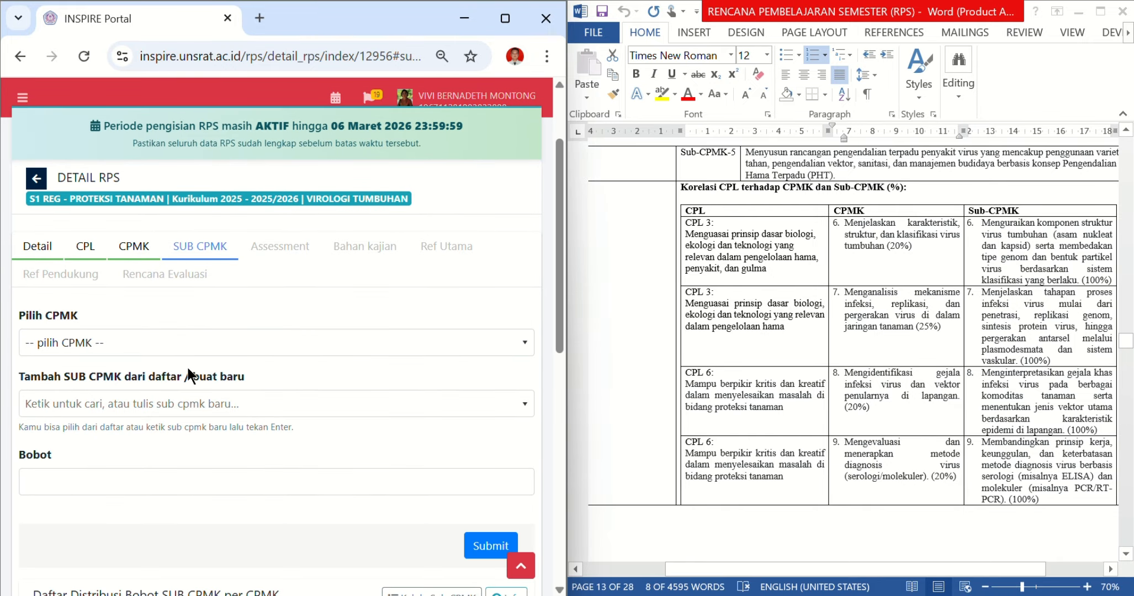
- Choose the CPMK "Menjelaskan karakteristik, struktur, dan klasifikasi virus tumbuhan." and add its sub-CPMK "Menguraikan komponen struktur virus tumbuhan…" from the document, without "(100%)"
left_click(182, 343)
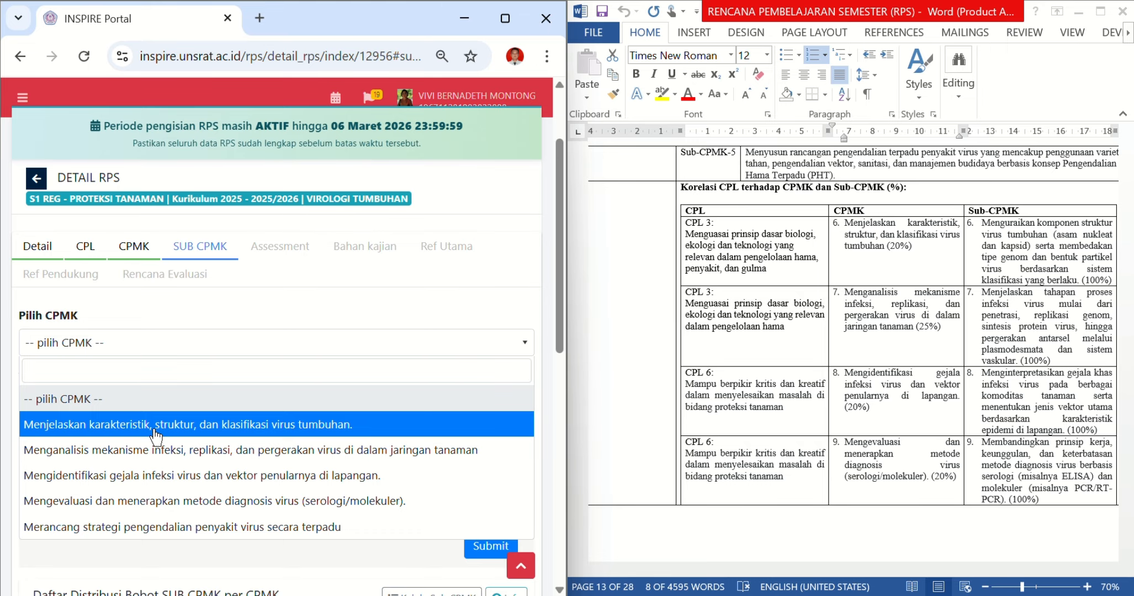
left_click(155, 437)
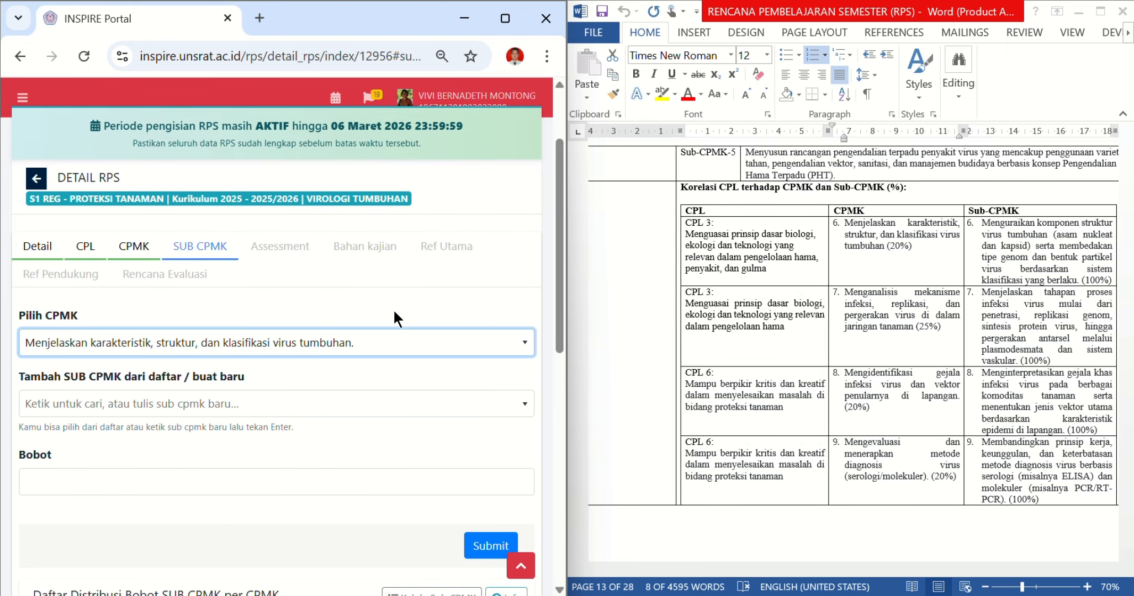
left_click(886, 242)
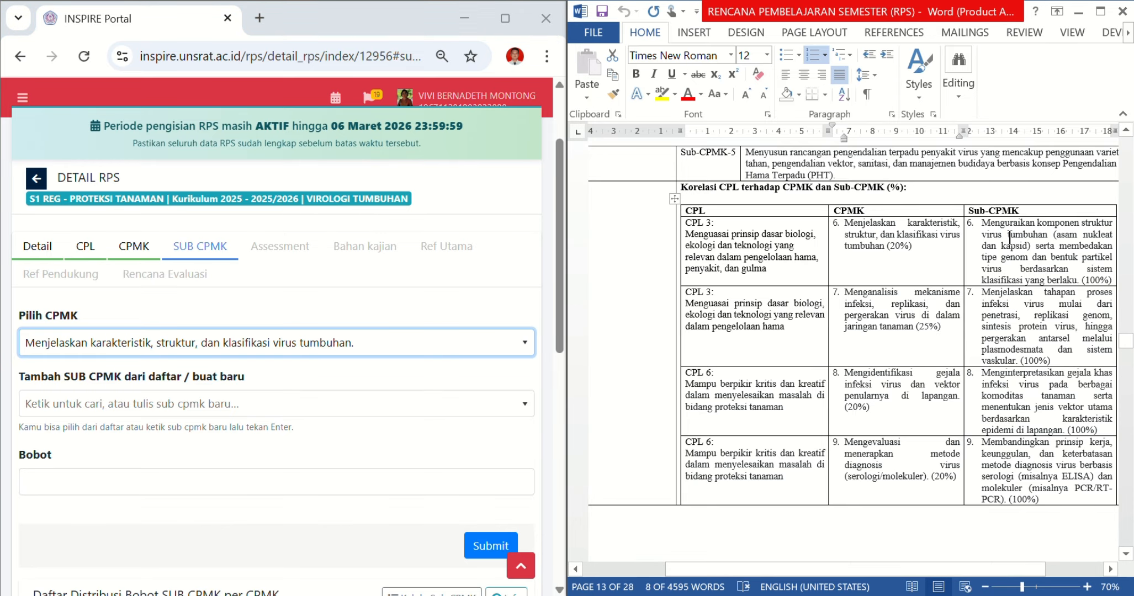
left_click_drag(982, 222, 1077, 280)
key("ctrl+c")
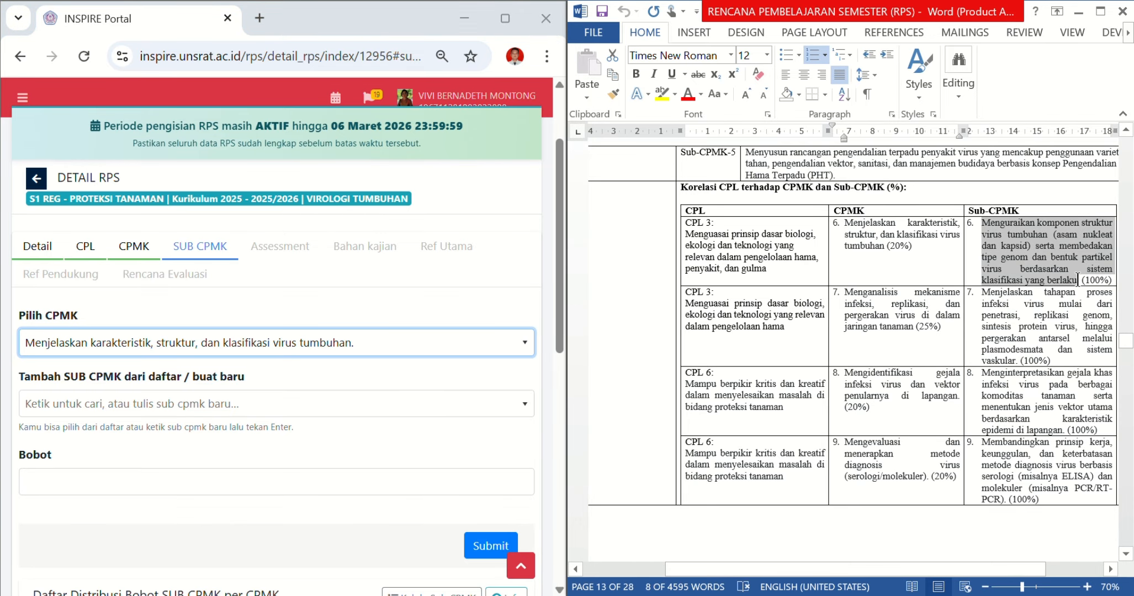
left_click(428, 409)
key("ctrl+v")
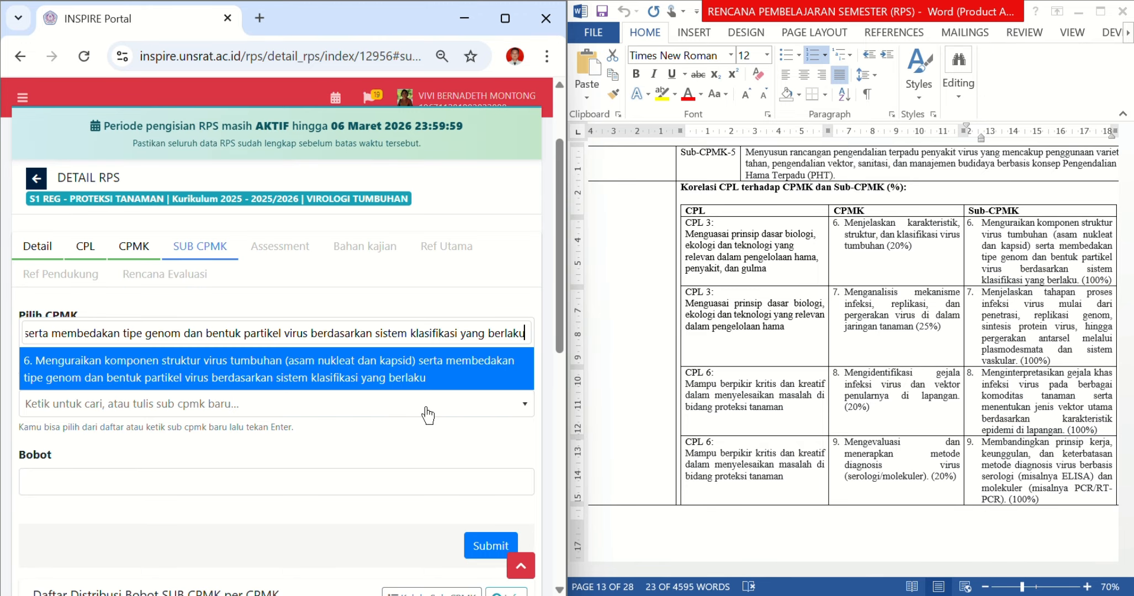
key("Return")
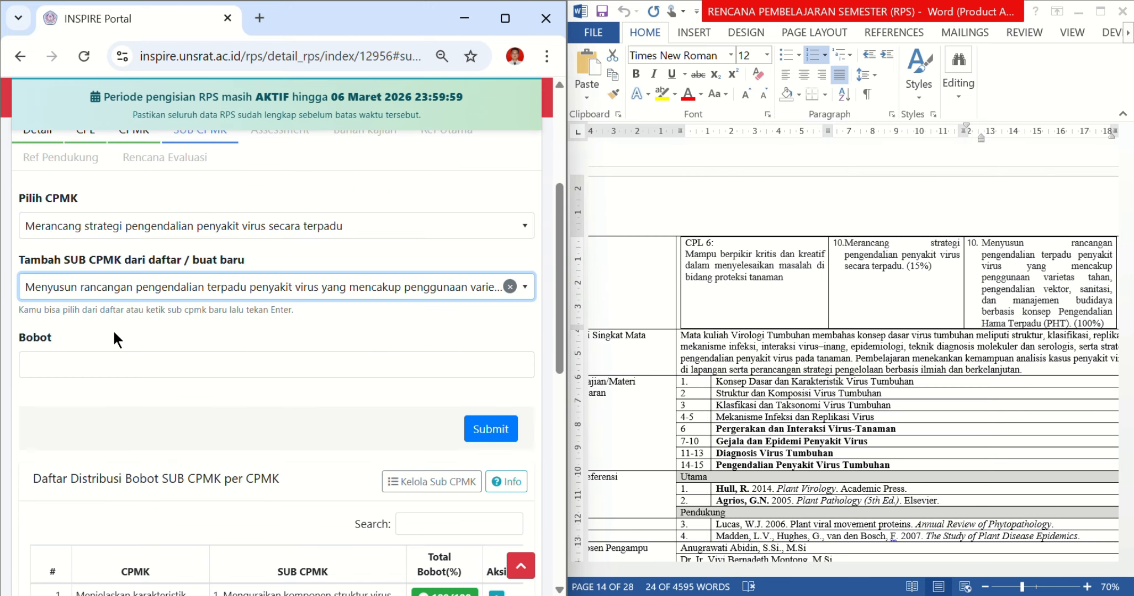
- Set the Bobot of each sub-CPMK to 100 and submit it under its matching CPMK, including "Menjelaskan tahapan proses infeksi virus…" under "Menganalisis mekanisme infeksi…"
left_click(40, 366)
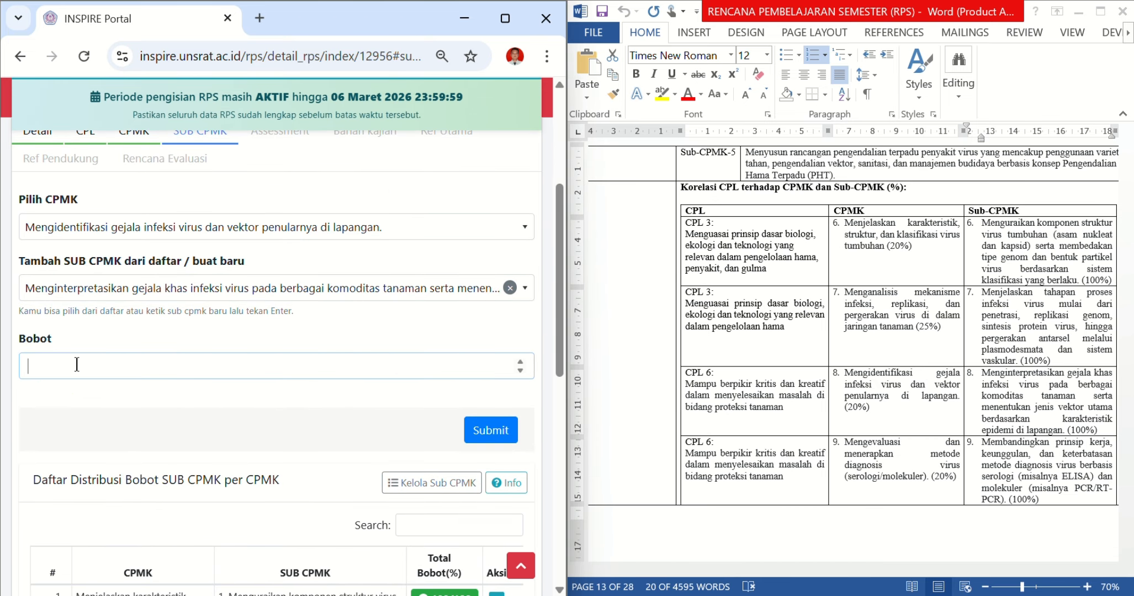
type("100")
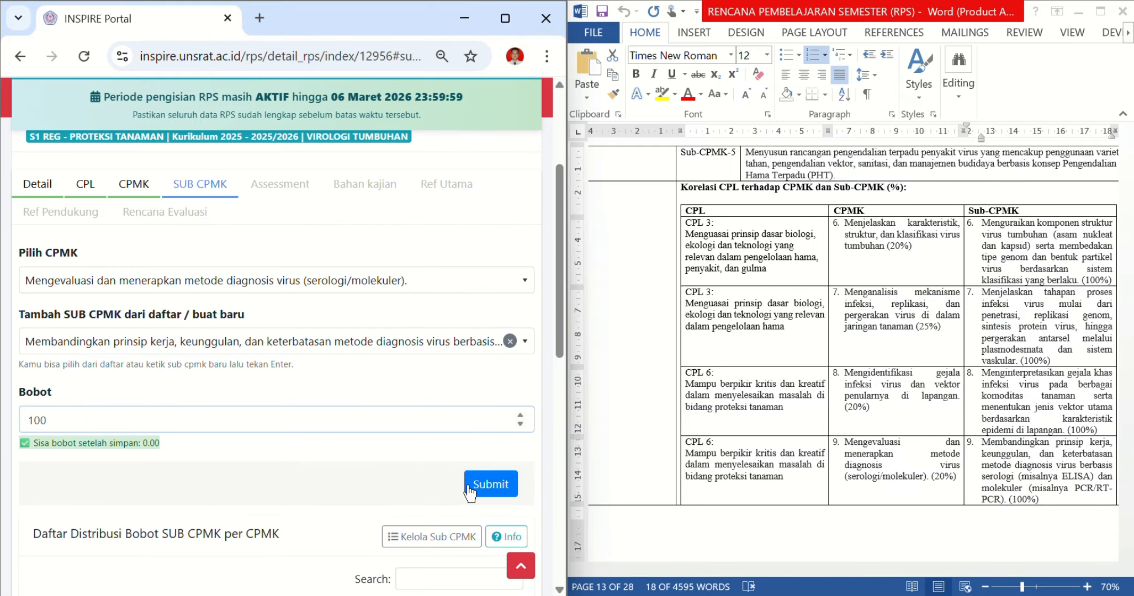
left_click(276, 488)
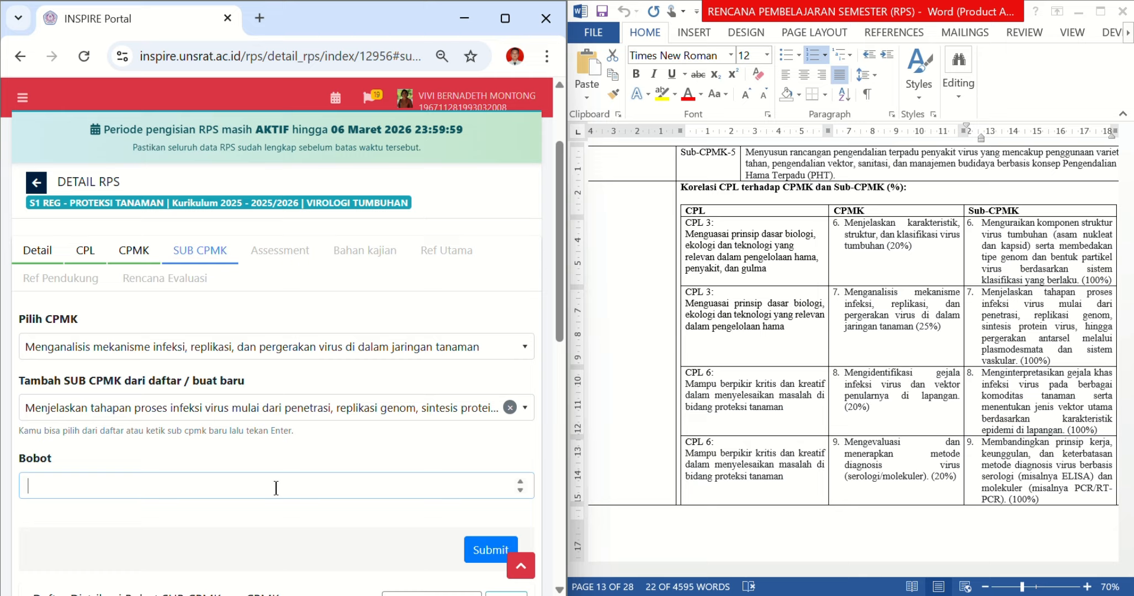
type("100")
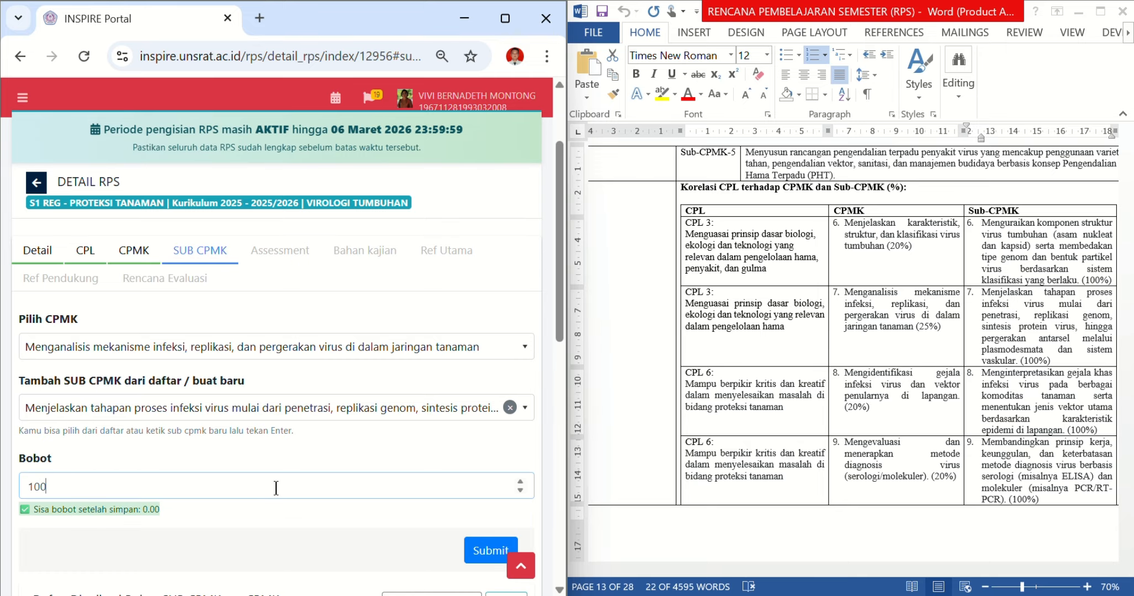
left_click(489, 550)
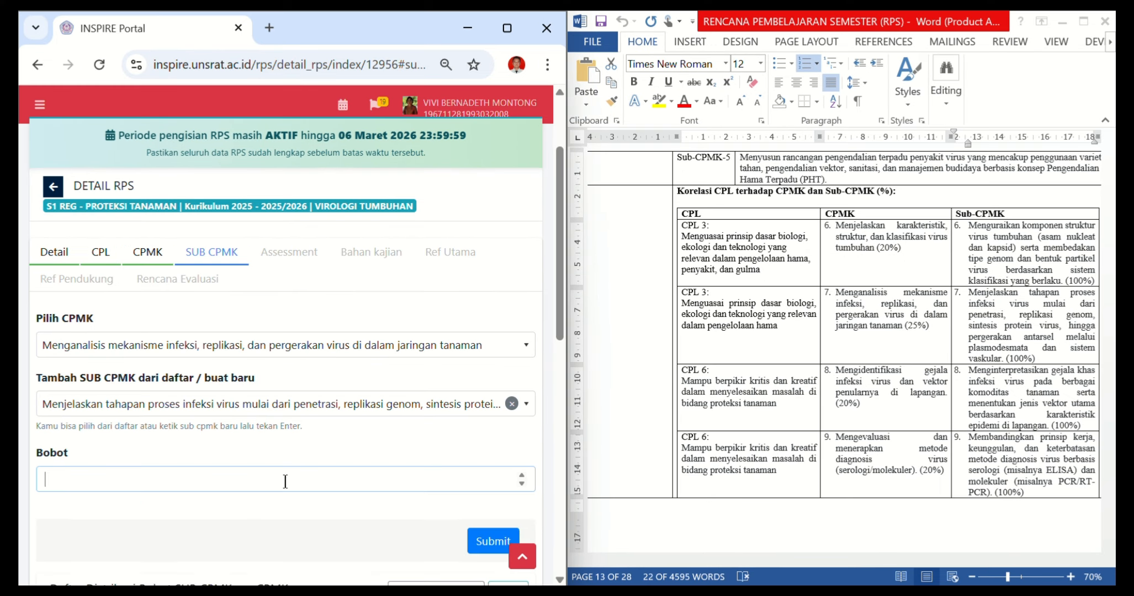
left_click(275, 488)
type("100")
left_click(493, 541)
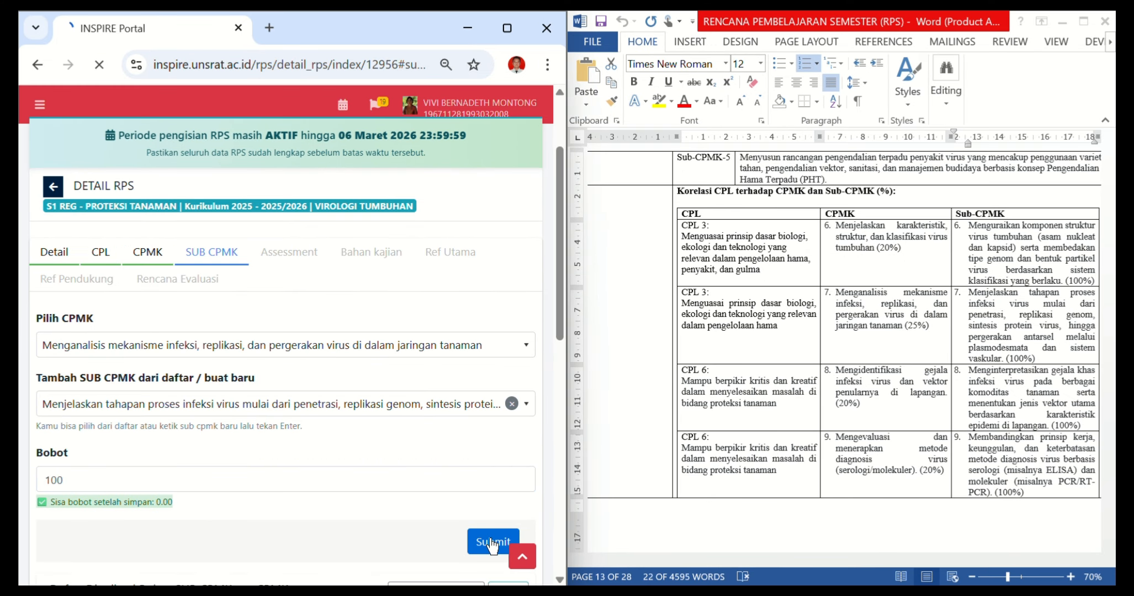
left_click(285, 482)
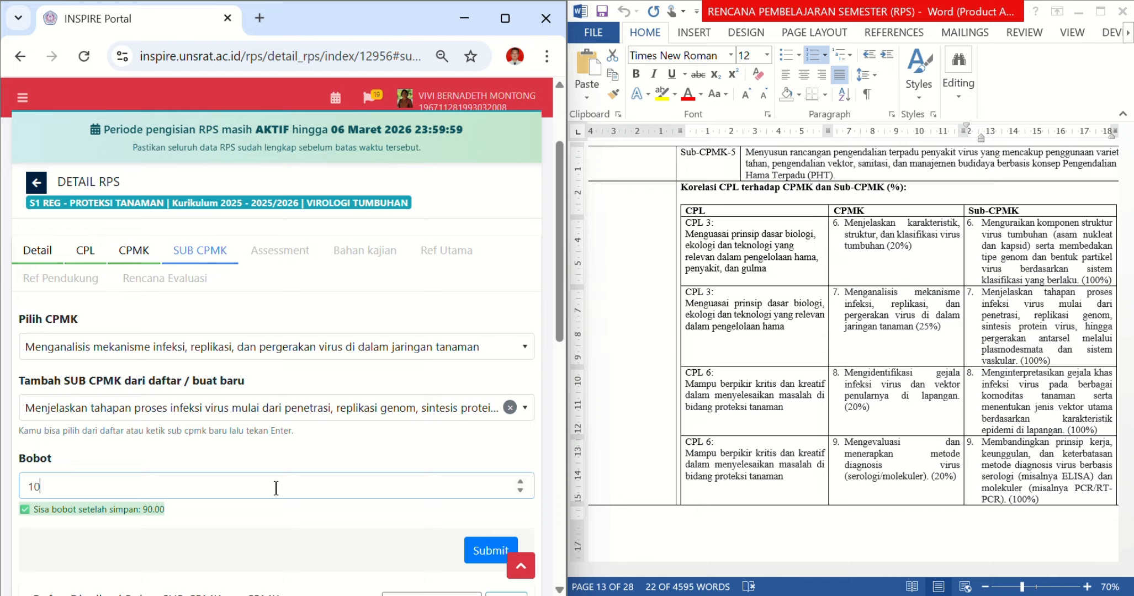
type("100")
left_click(490, 551)
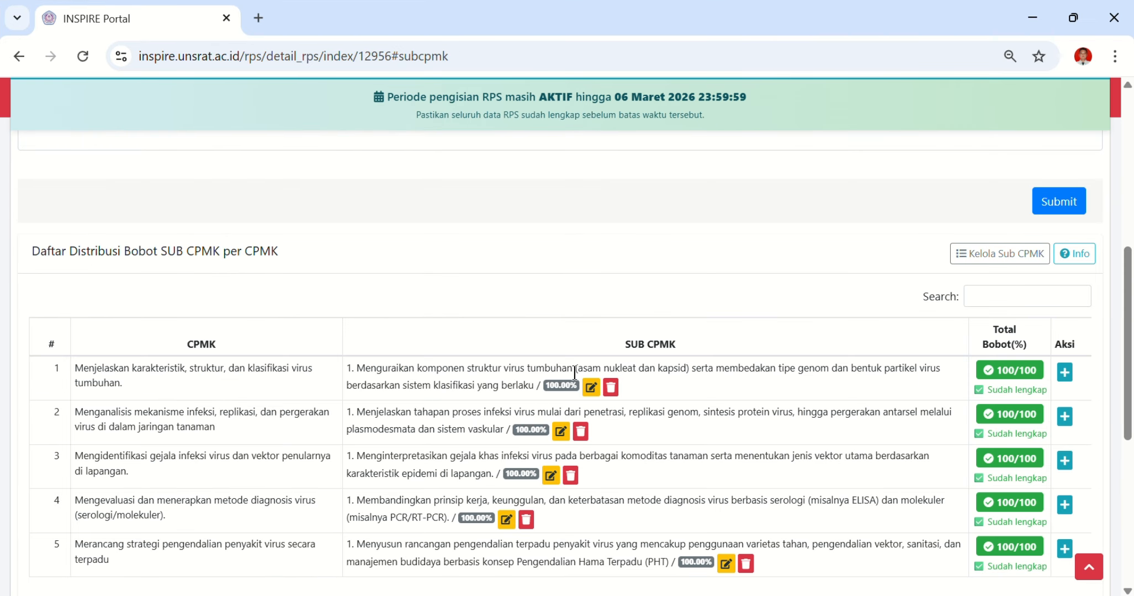
- Check the "Daftar Distribusi Bobot SUB CPMK per CPMK" table and continue to the Assessment section
scroll(574, 373, "down", 3)
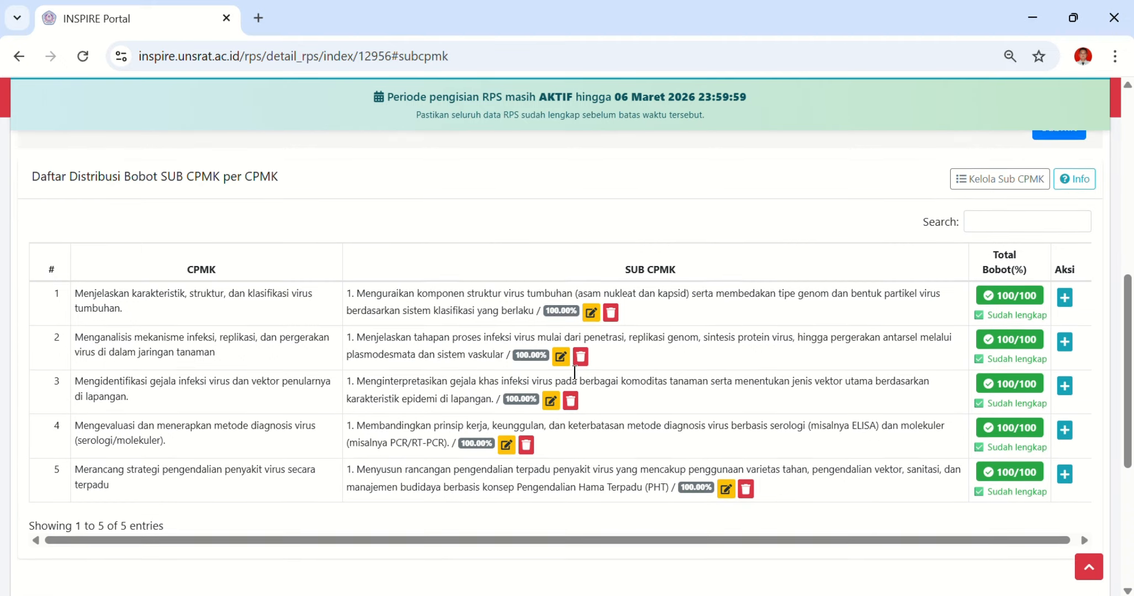
scroll(574, 372, "down", 4)
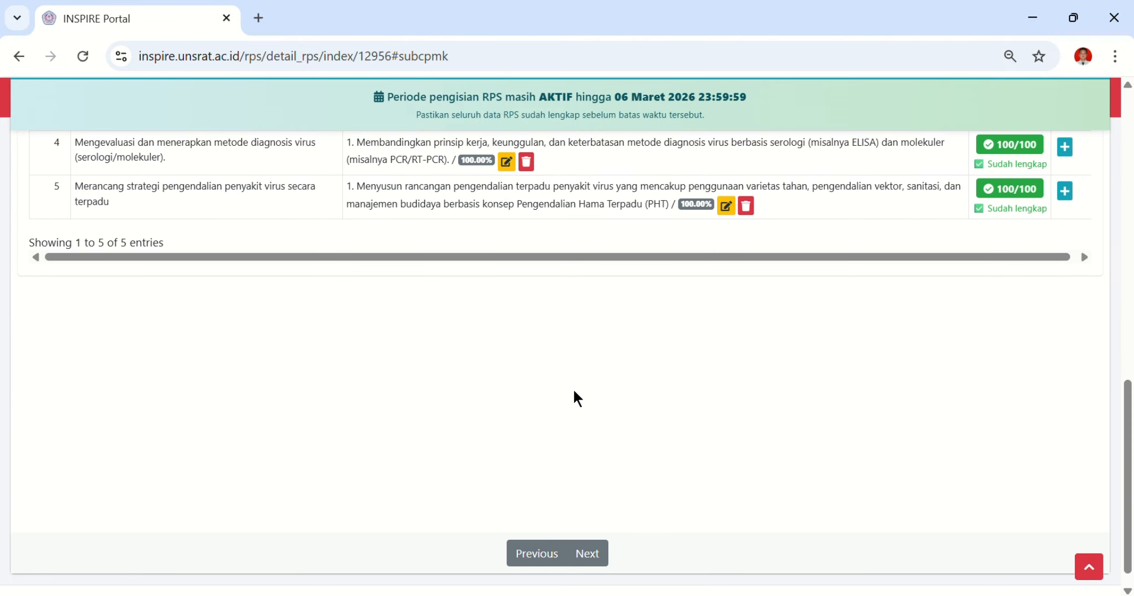
left_click(587, 553)
- Look over the sub-CPMK list in Daftar Assessment and recheck the total Bobot of each CPMK in the SUB CPMK section
scroll(589, 319, "up", 2)
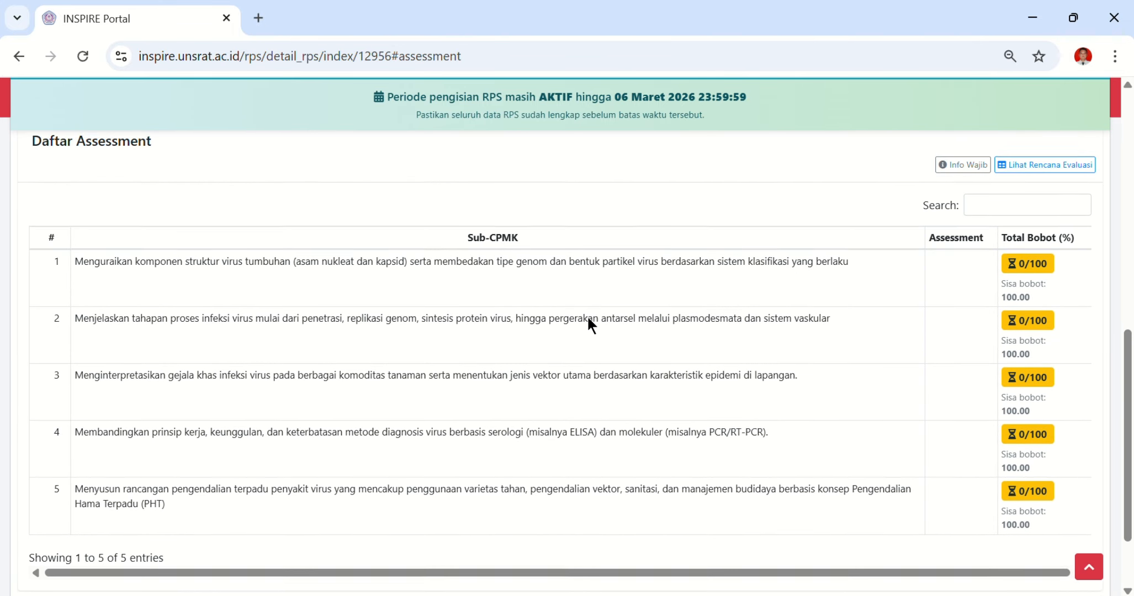
scroll(588, 320, "up", 3)
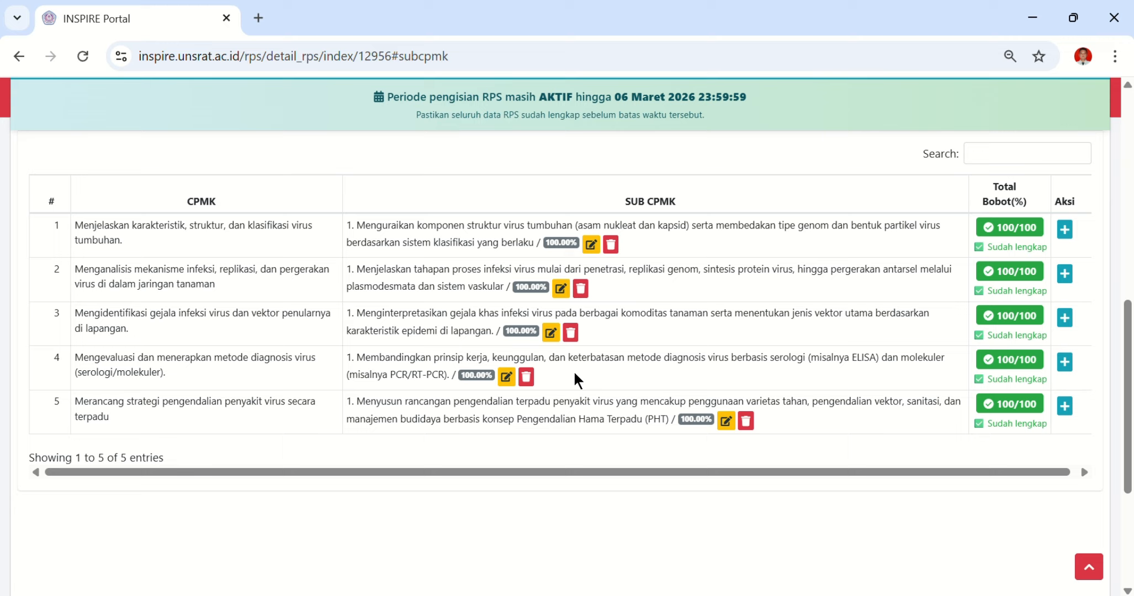
scroll(574, 372, "up", 3)
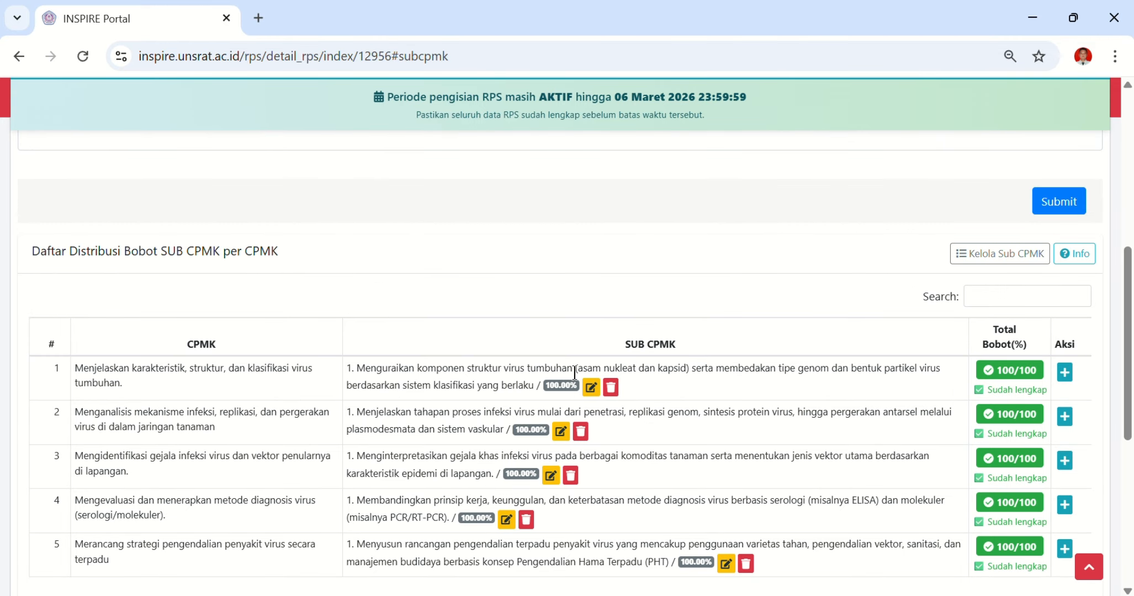
scroll(574, 372, "down", 4)
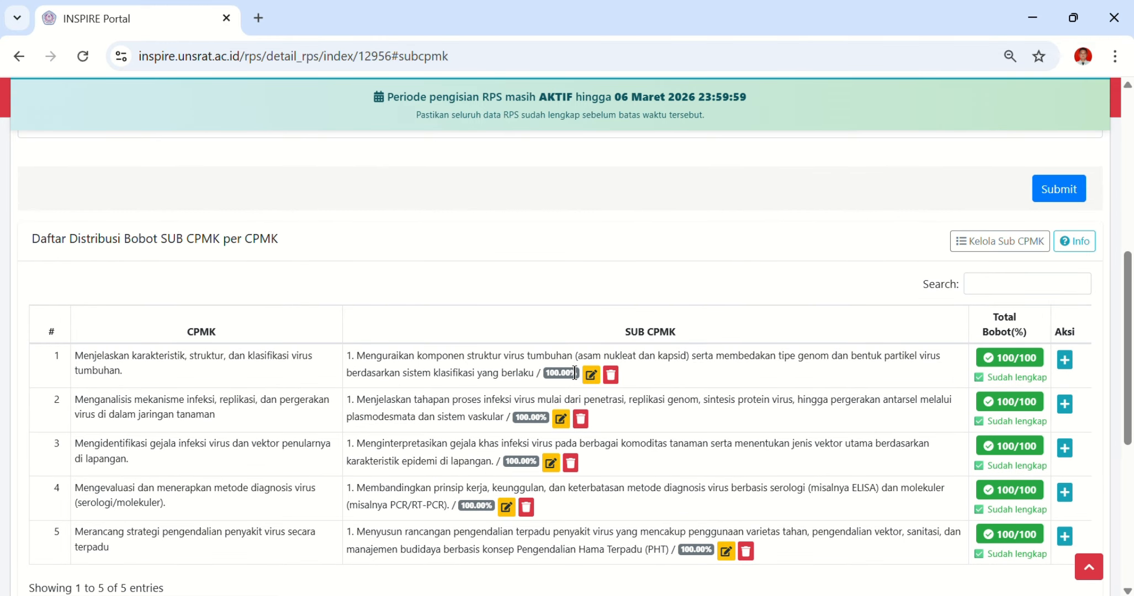
scroll(574, 372, "down", 3)
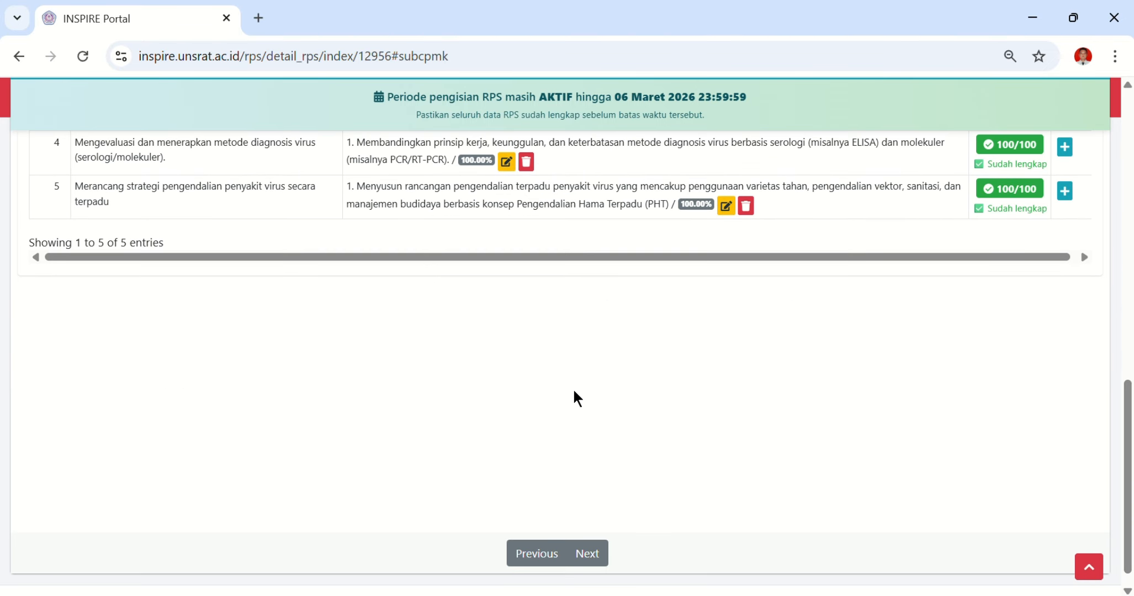
left_click(587, 555)
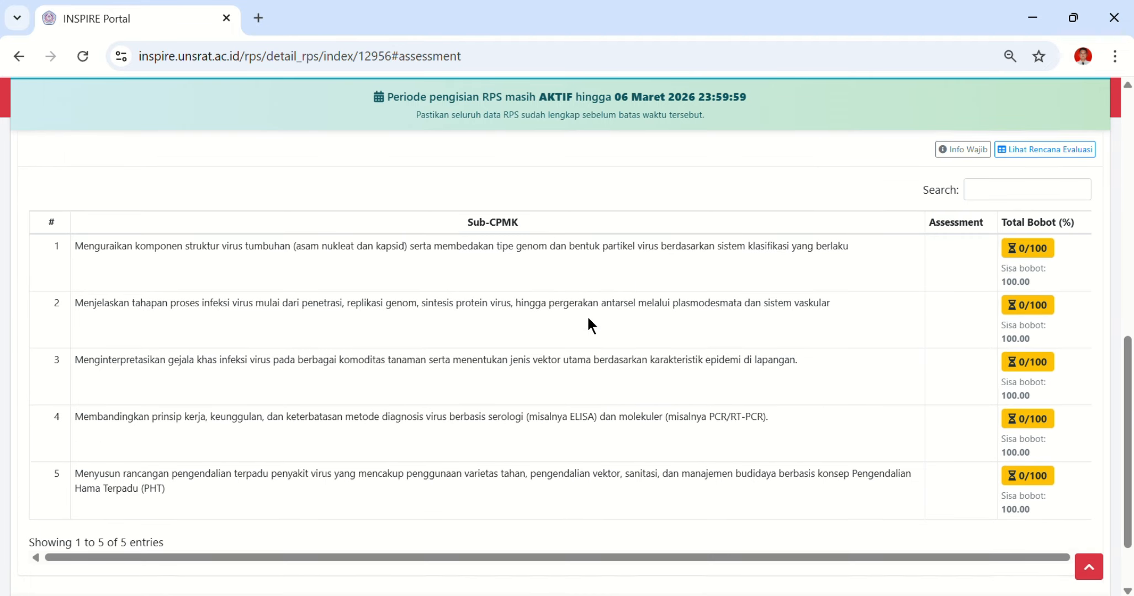
- Compare the saved sub-CPMK distribution once more with the sub-CPMKs and remaining weights listed in Daftar Assessment
scroll(587, 315, "up", 2)
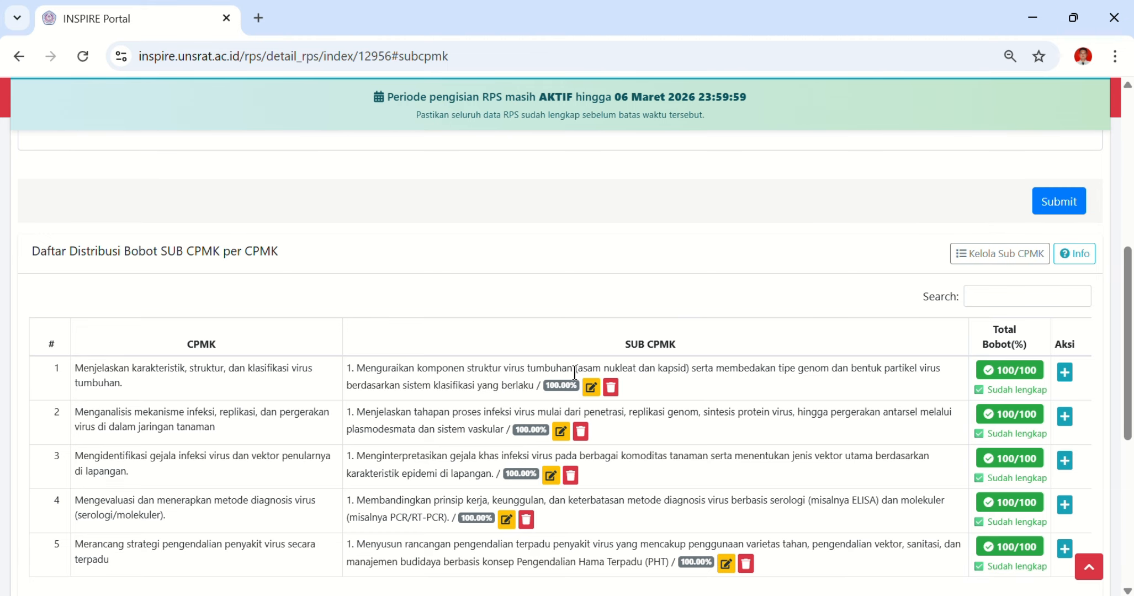
scroll(574, 373, "down", 3)
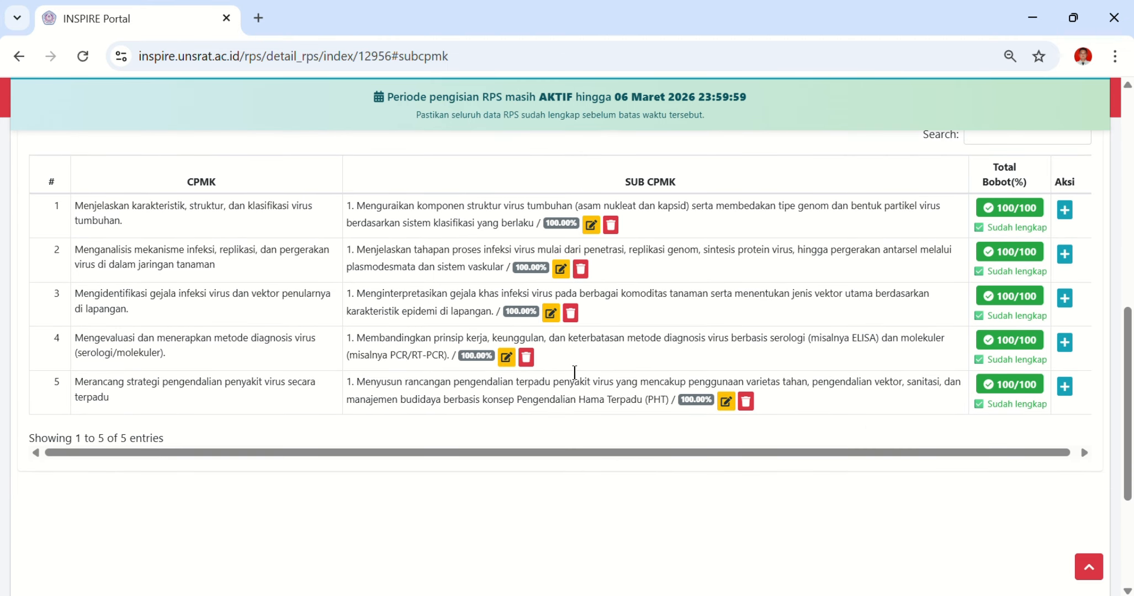
scroll(575, 380, "down", 3)
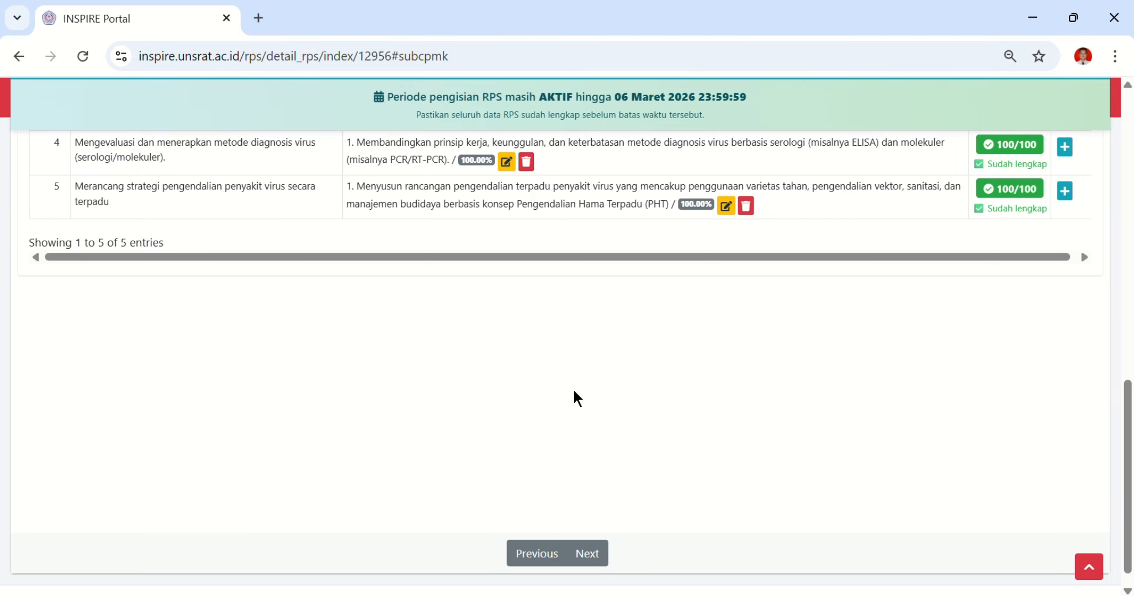
left_click(588, 554)
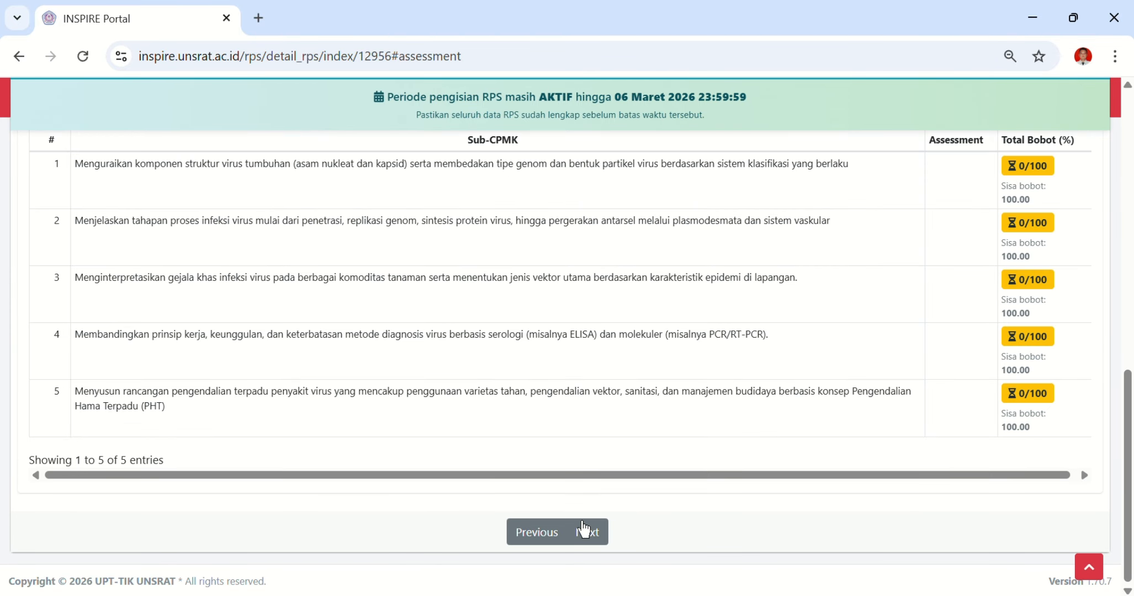
scroll(587, 324, "up", 2)
scroll(586, 321, "up", 2)
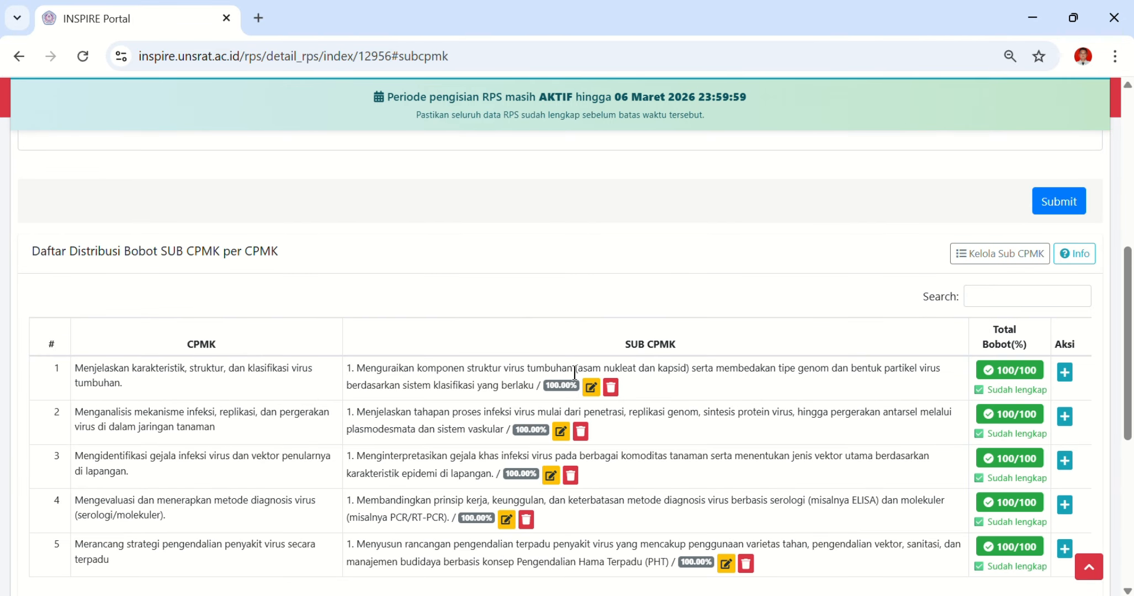
scroll(574, 373, "down", 3)
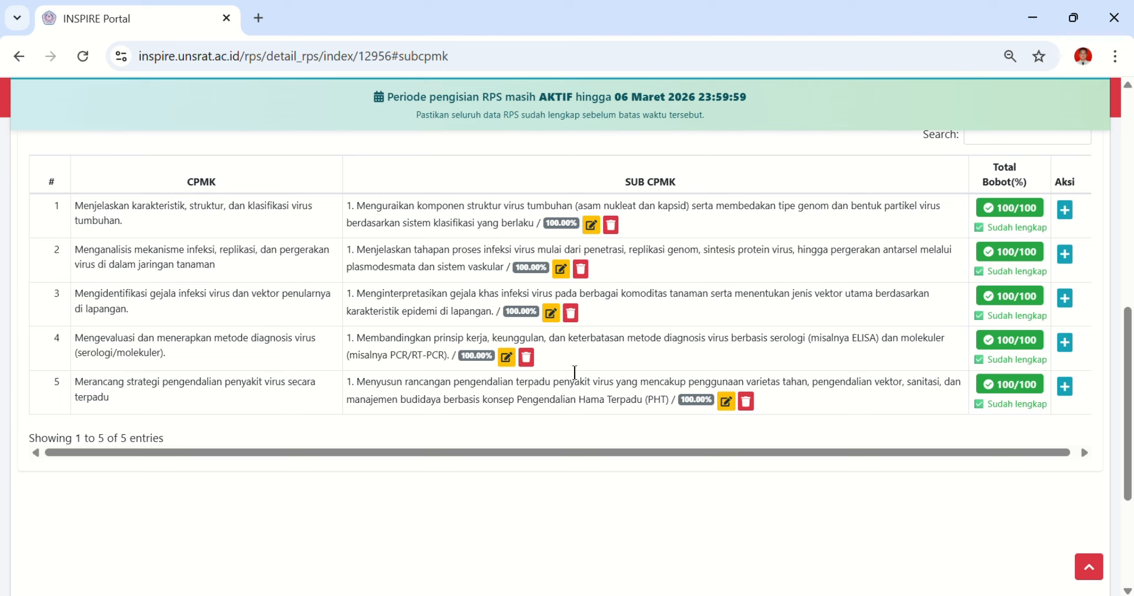
scroll(574, 372, "down", 3)
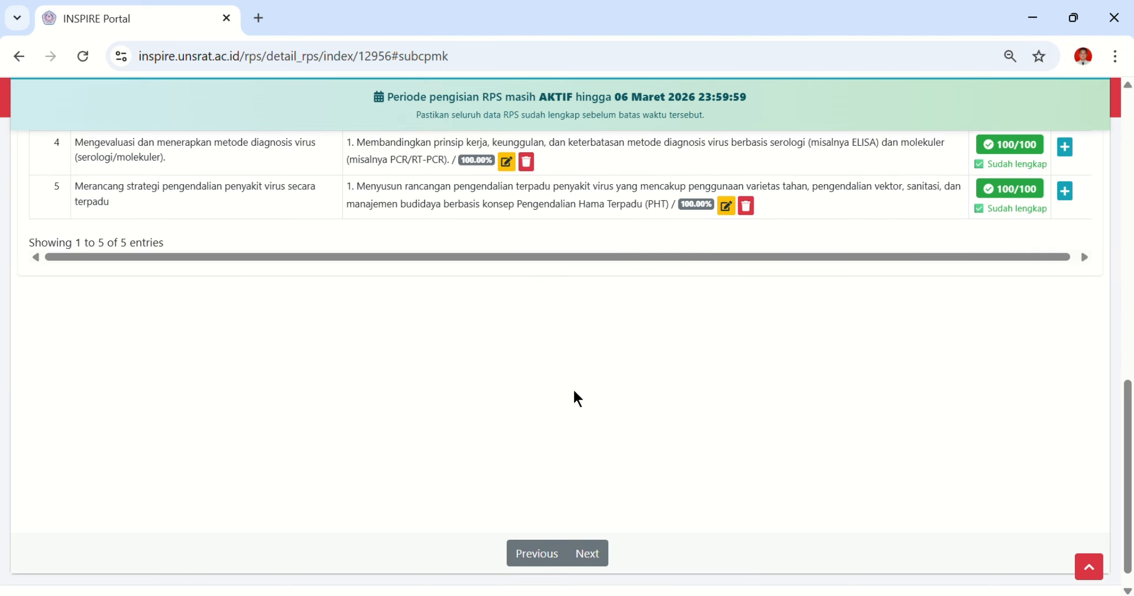
left_click(587, 554)
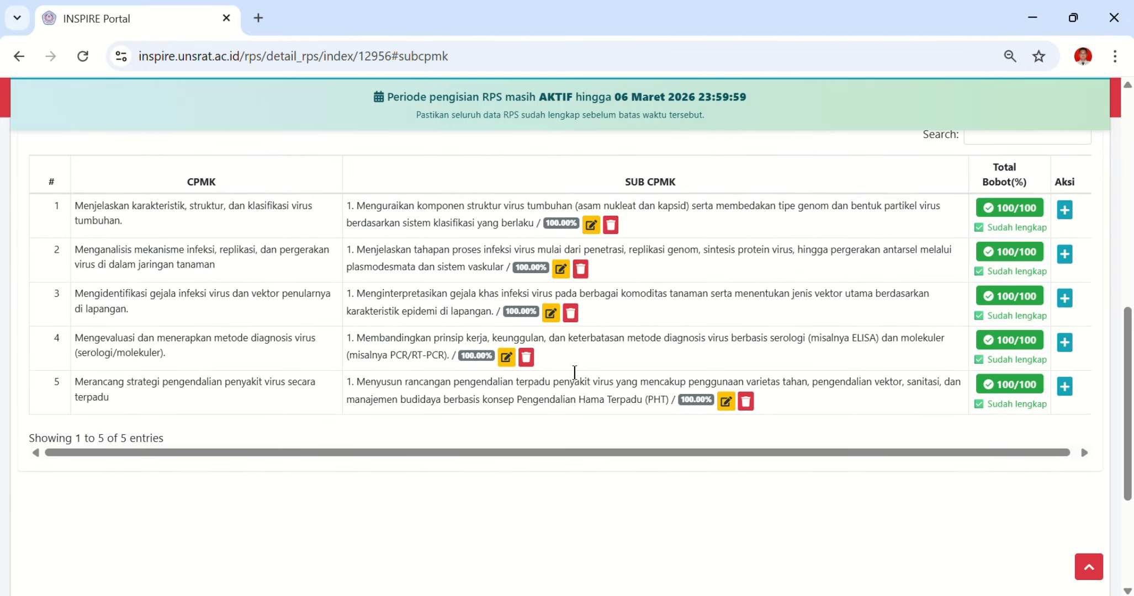
- Finish reviewing the SUB CPMK table and continue to the Assessment section
scroll(575, 373, "down", 3)
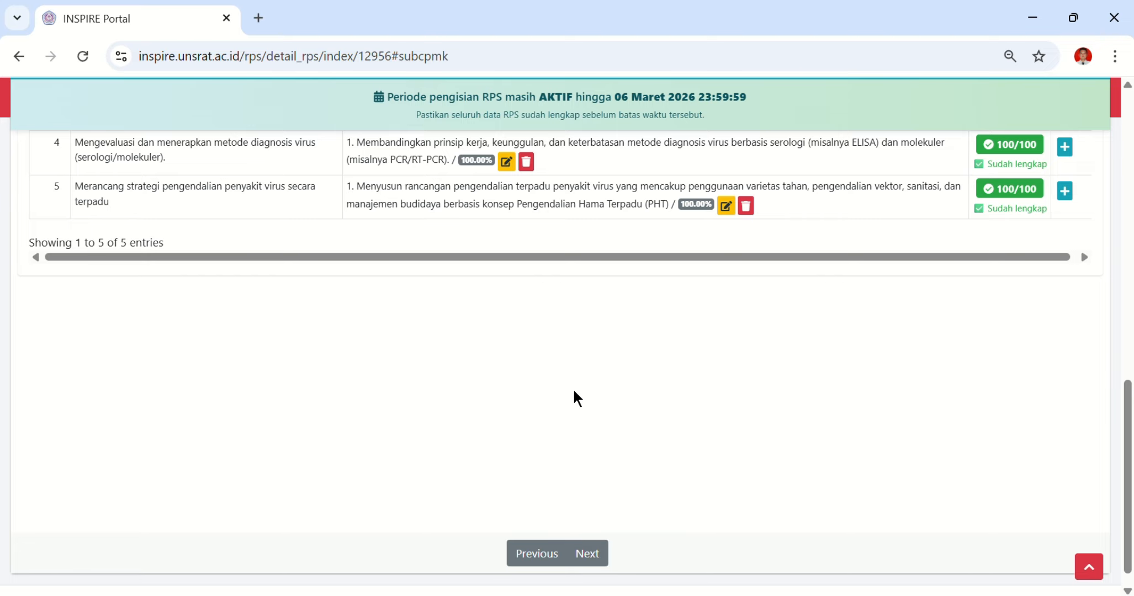
left_click(586, 554)
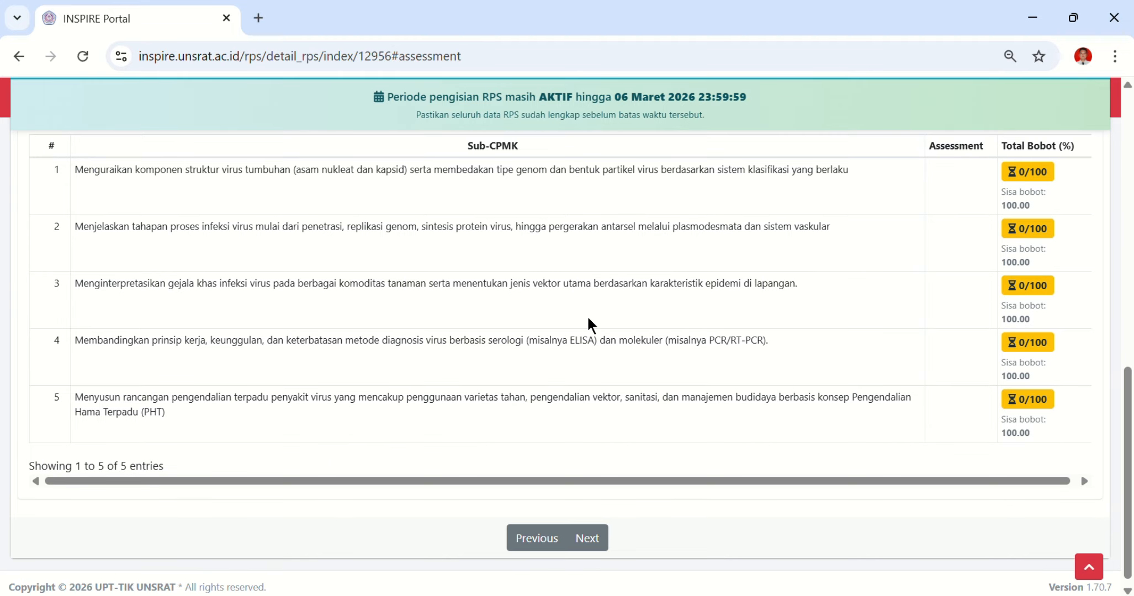
scroll(588, 324, "up", 2)
scroll(588, 320, "up", 2)
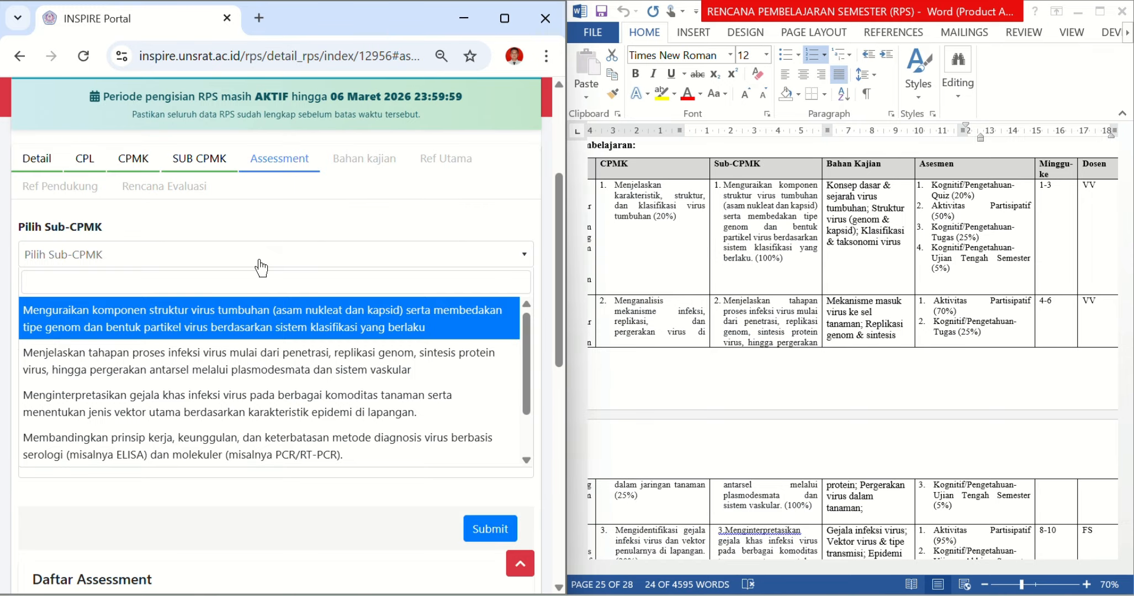
- Submit Aktivitas Partisipatif with Bobot 50 for the sub-CPMK "Menguraikan komponen struktur virus tumbuhan…", and reselect that sub-CPMK for another assessment
left_click(309, 330)
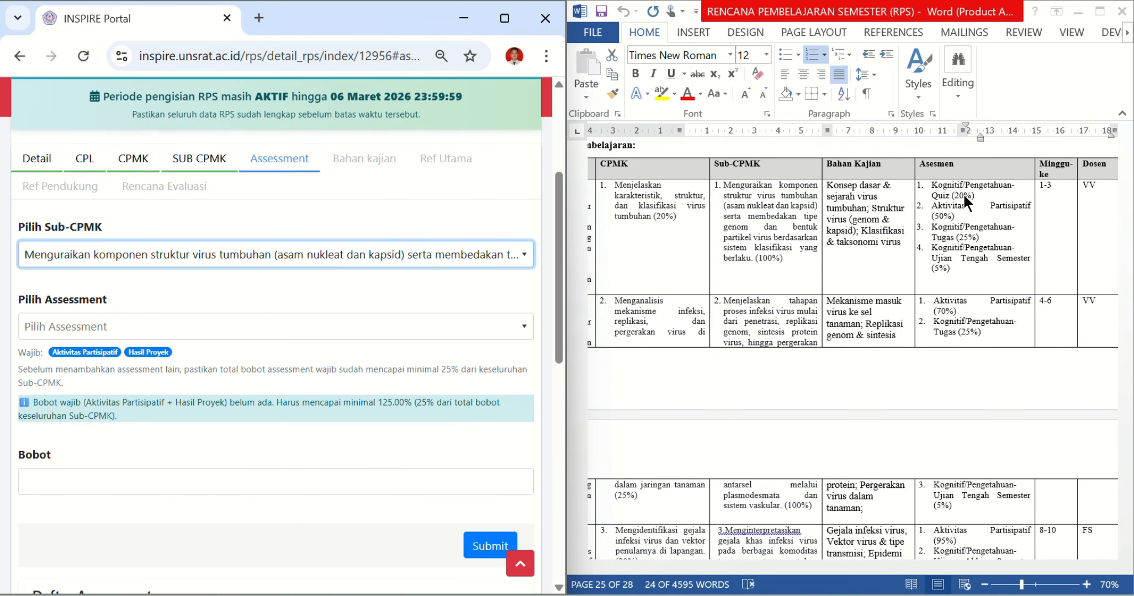
left_click(335, 331)
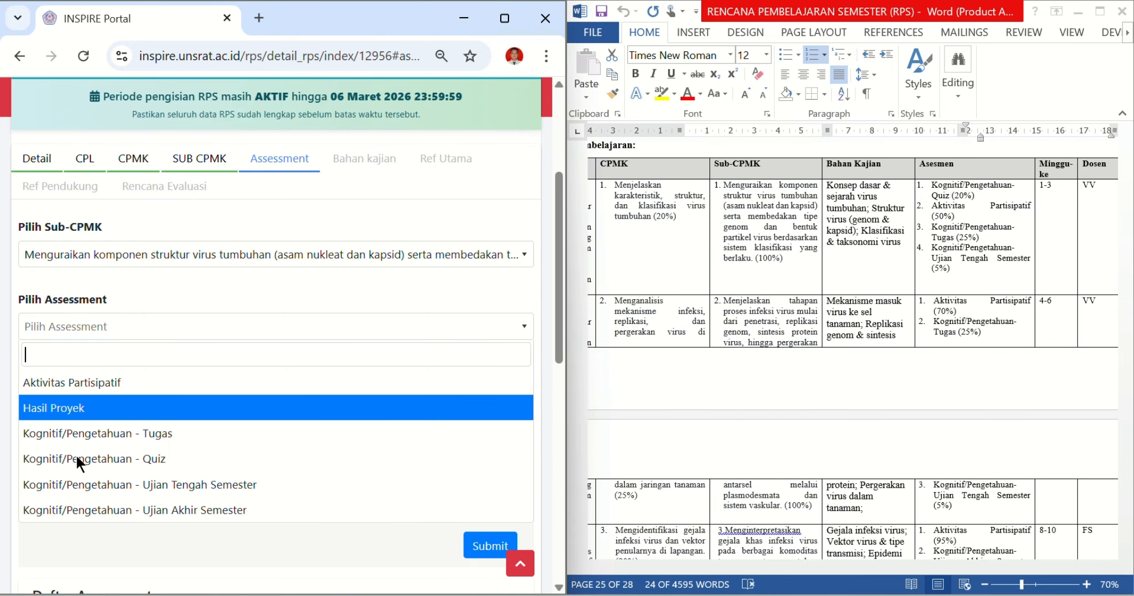
left_click(85, 391)
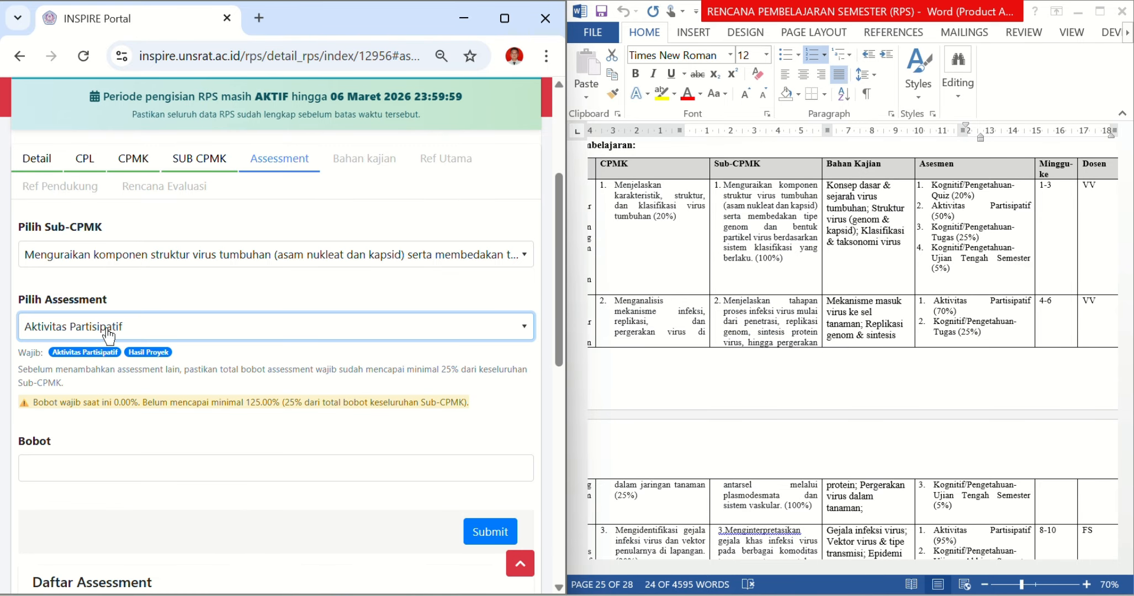
left_click(71, 468)
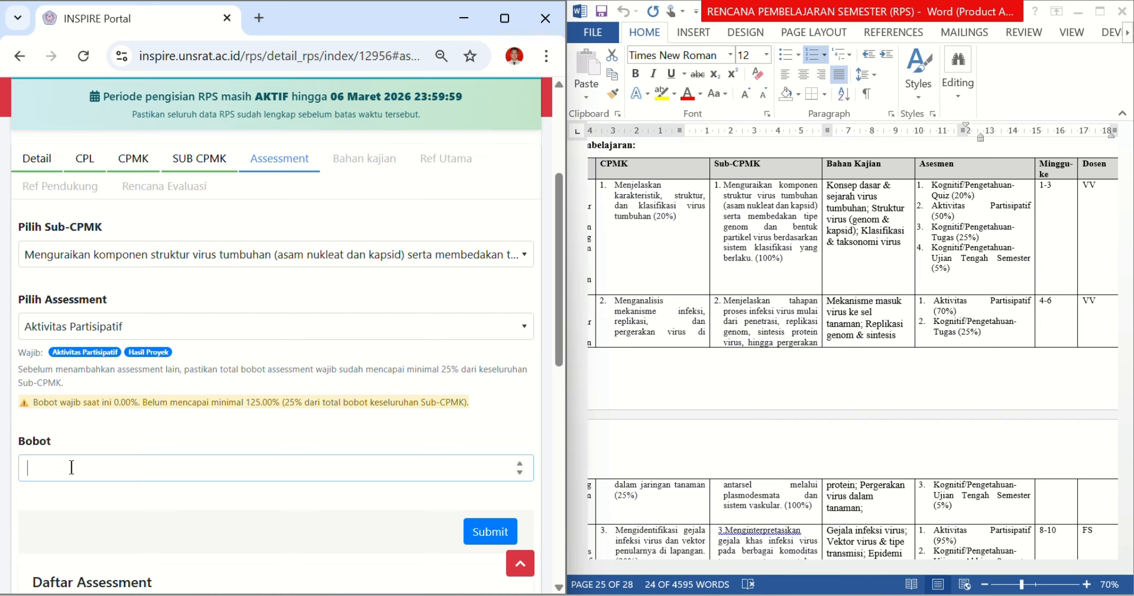
type("50")
left_click(497, 531)
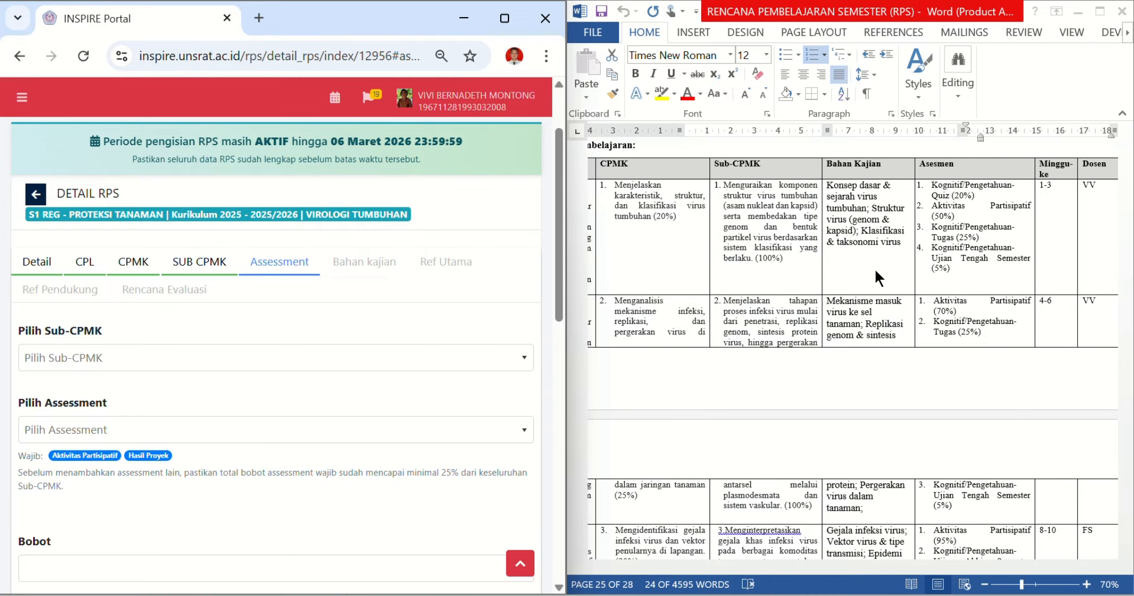
left_click(267, 365)
left_click(267, 430)
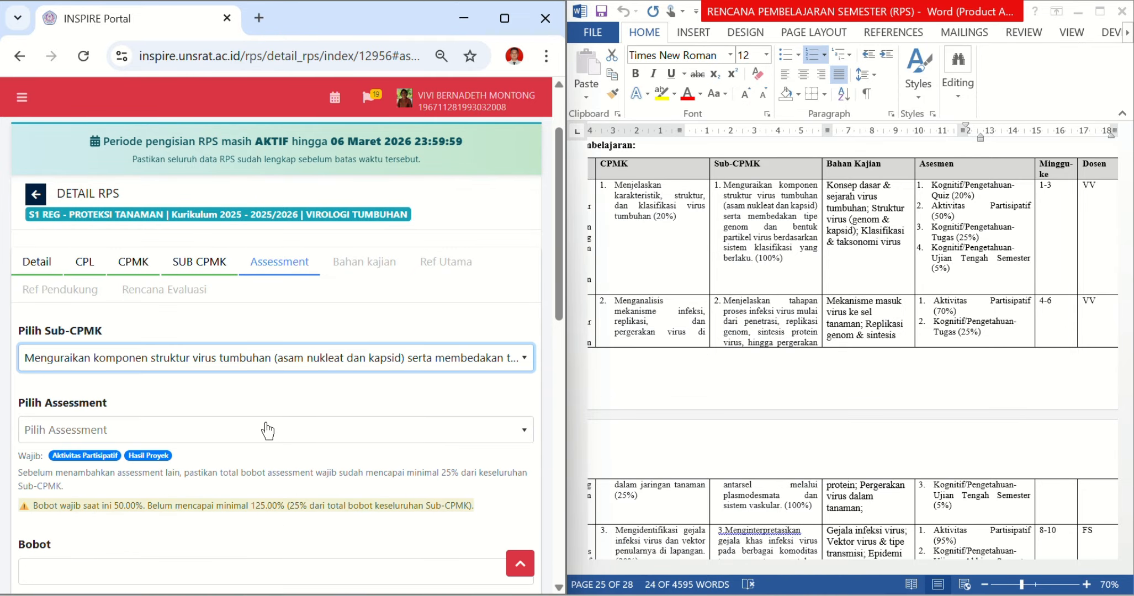
- Compare the assessments and weights of each sub-CPMK in Daftar Assessment with the Asesmen column of the Word document
scroll(263, 430, "down", 8)
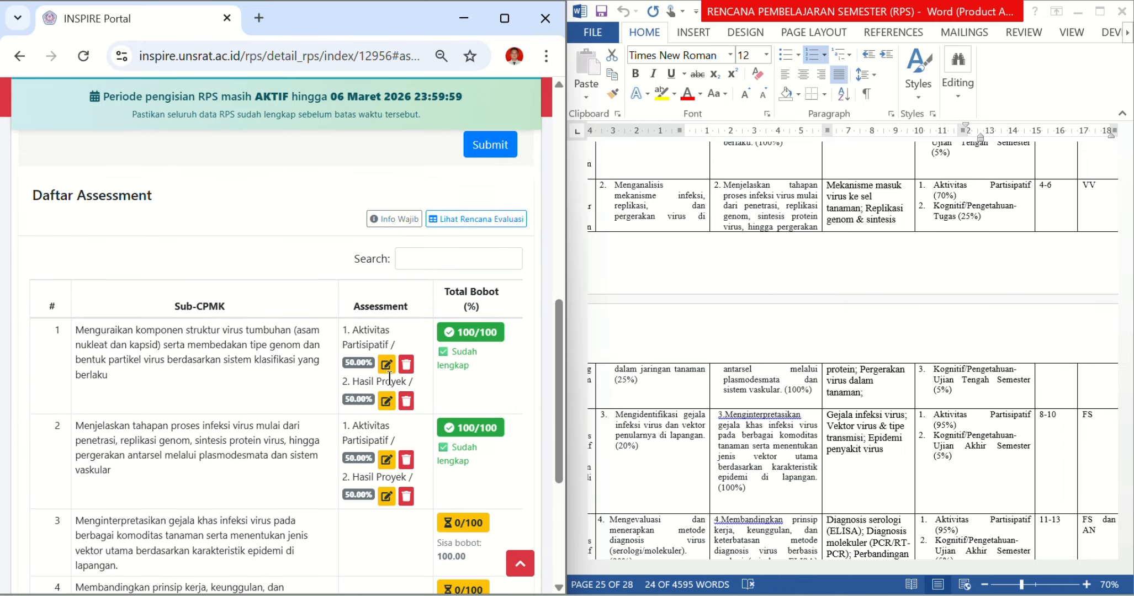
scroll(389, 379, "down", 1)
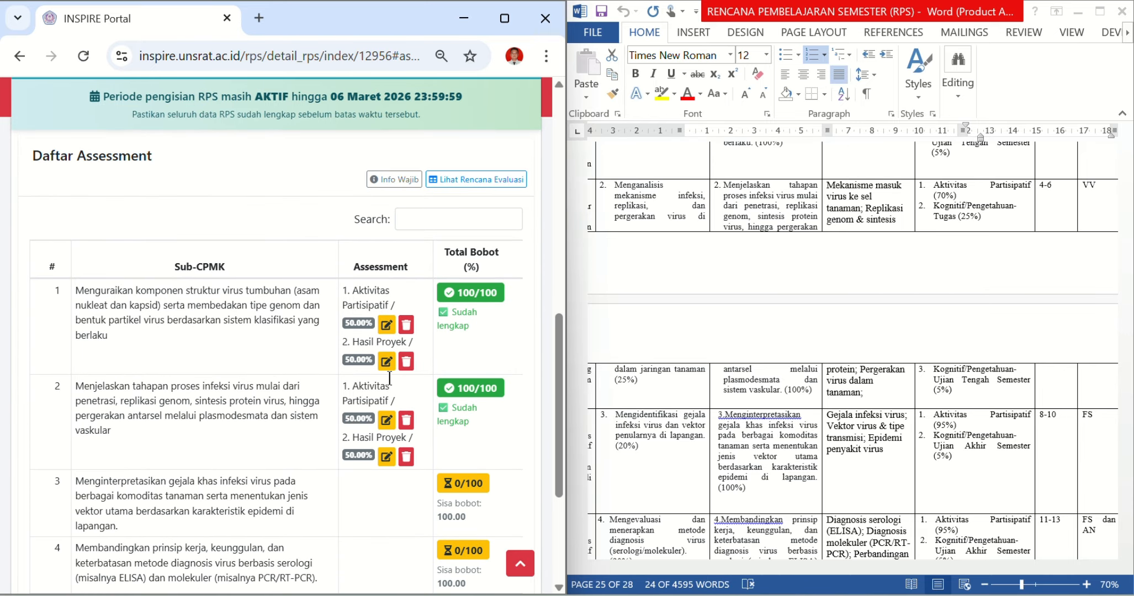
scroll(390, 378, "down", 2)
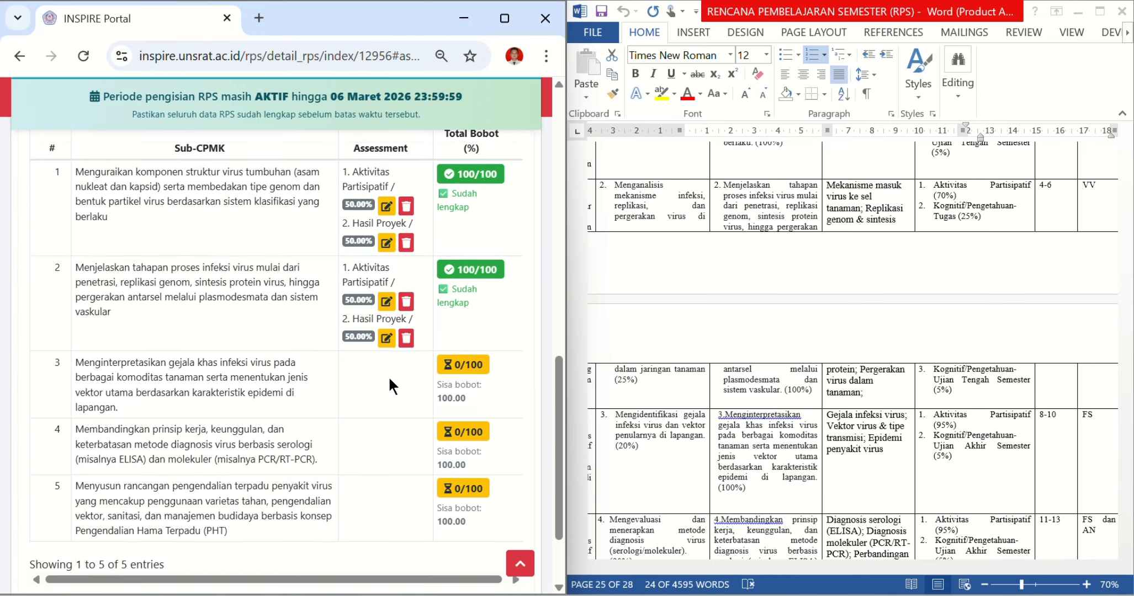
scroll(388, 375, "up", 4)
scroll(388, 375, "up", 2)
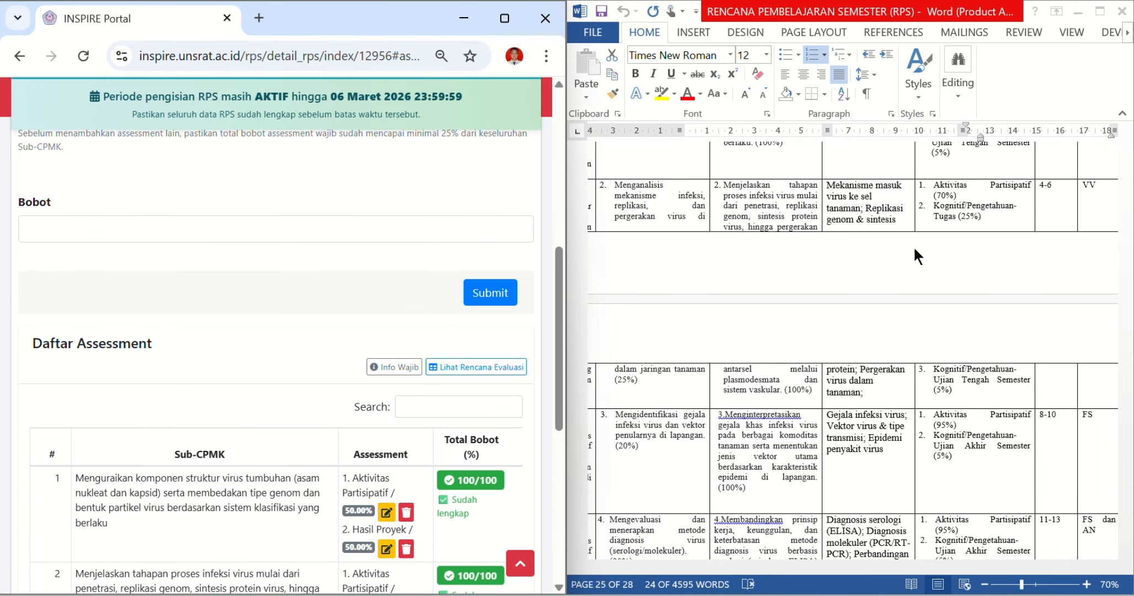
scroll(914, 249, "up", 5)
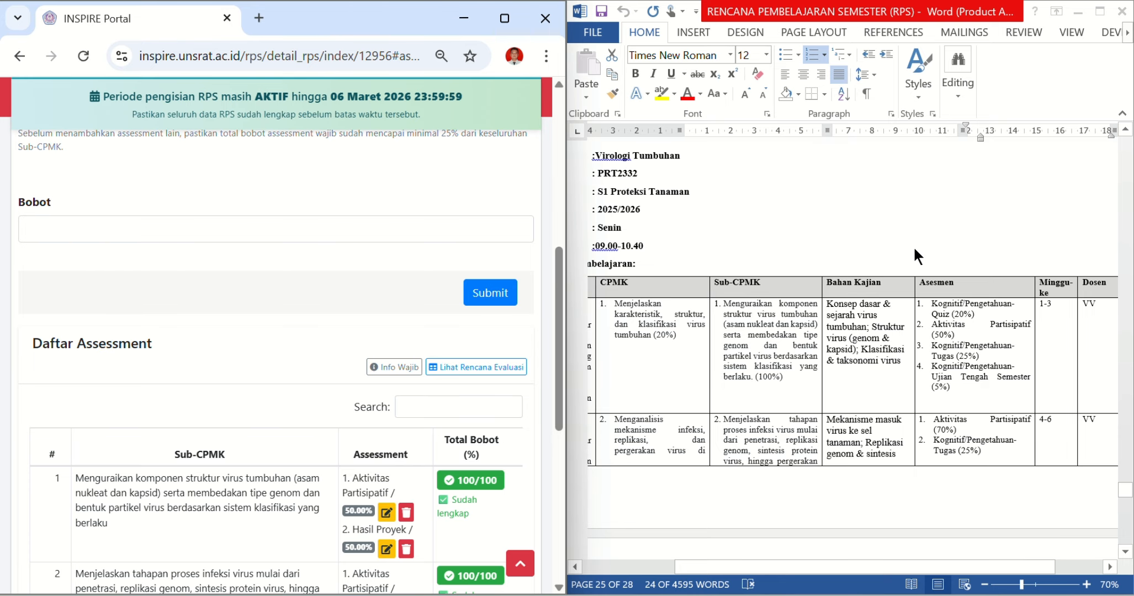
scroll(914, 249, "down", 7)
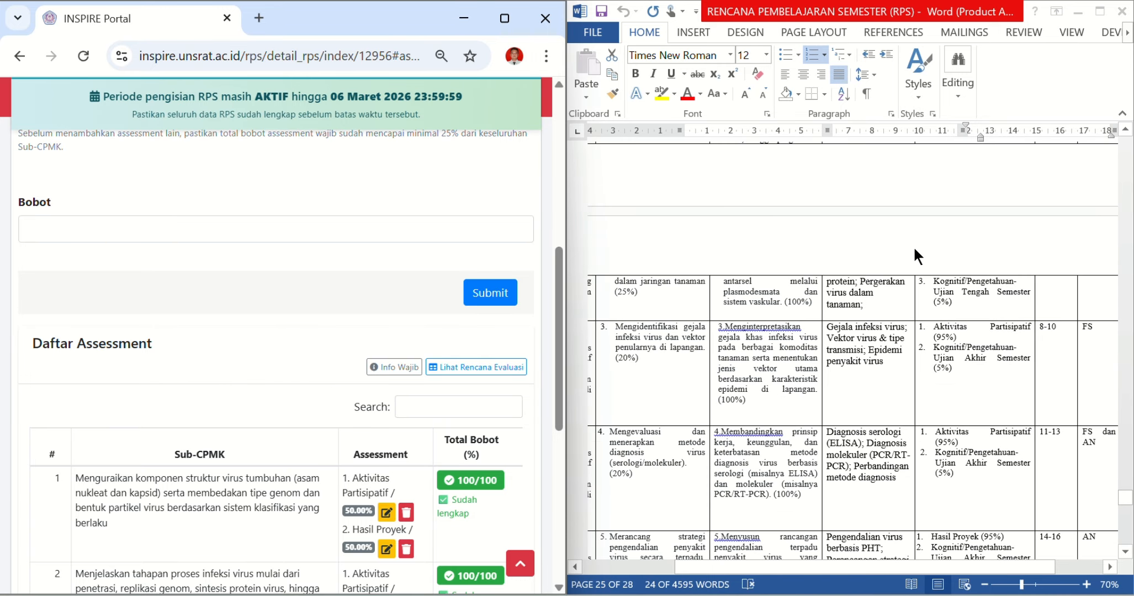
scroll(263, 257, "up", 4)
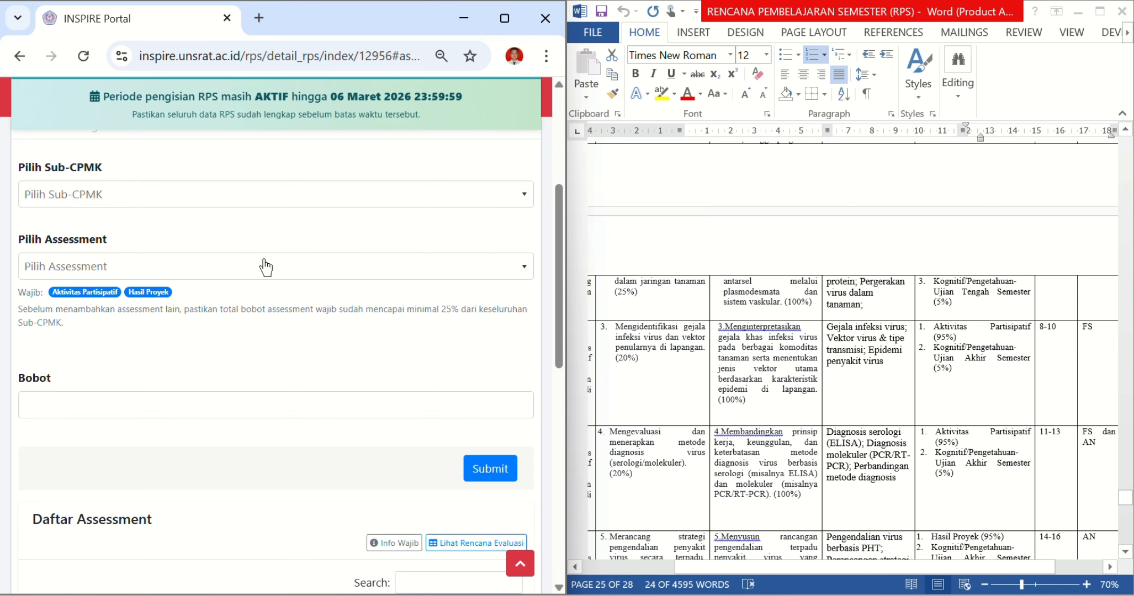
scroll(270, 198, "down", 10)
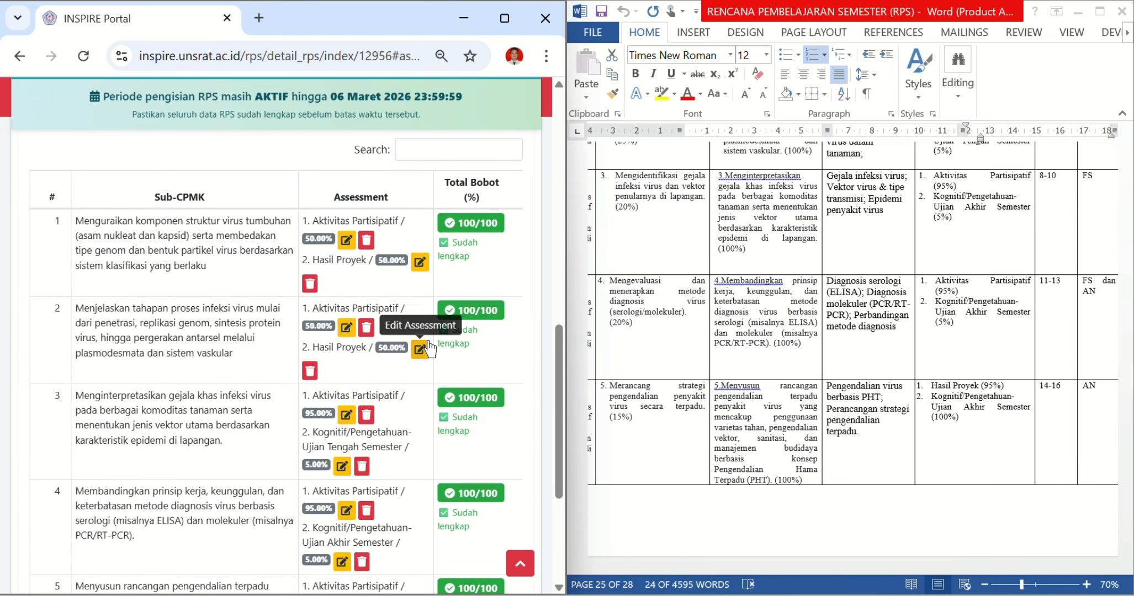
scroll(427, 331, "down", 1)
scroll(426, 312, "down", 1)
scroll(426, 311, "up", 1)
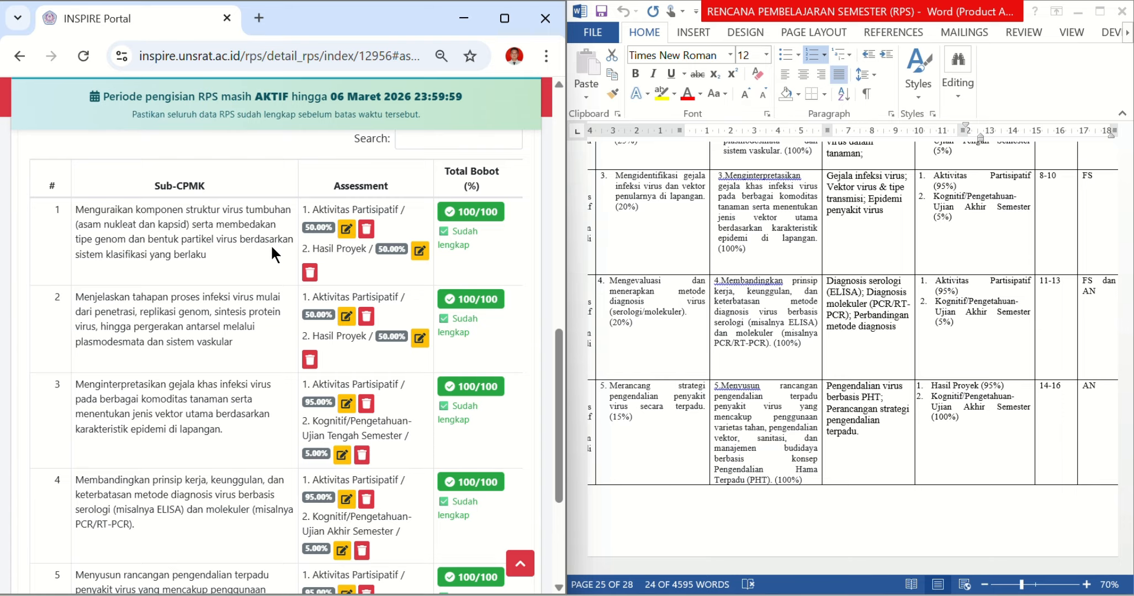
- Change the 95% Aktivitas Partisipatif assessment of the sub-CPMK "Menyusun rancangan pengendalian terpadu…" to Hasil Proyek and save it
scroll(913, 206, "up", 15)
scroll(914, 226, "down", 1)
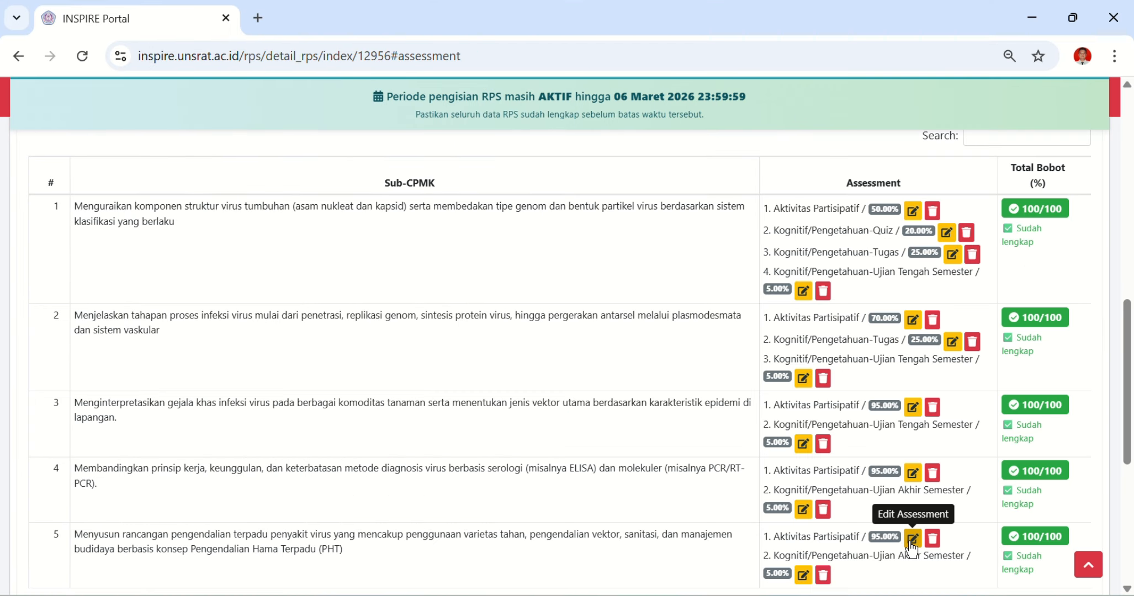
left_click(912, 540)
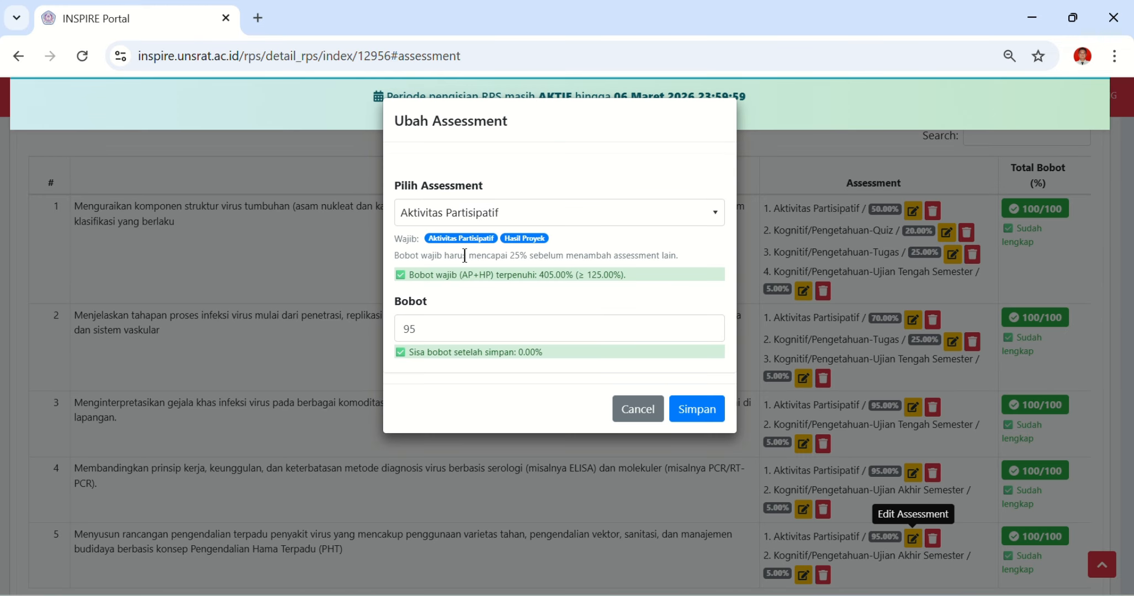
left_click(469, 213)
left_click(464, 297)
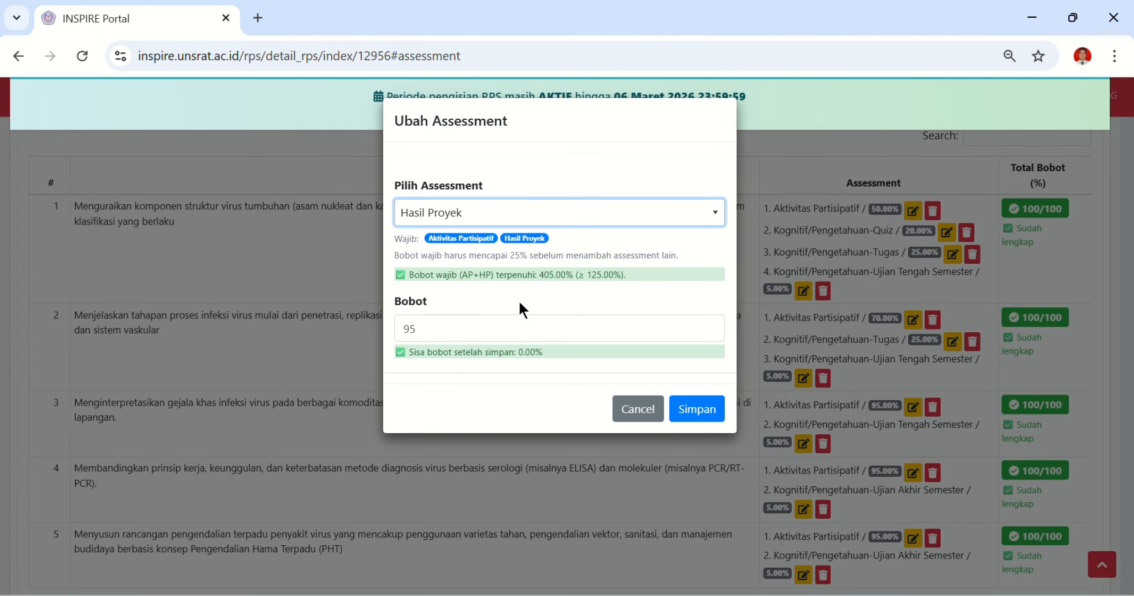
left_click(697, 409)
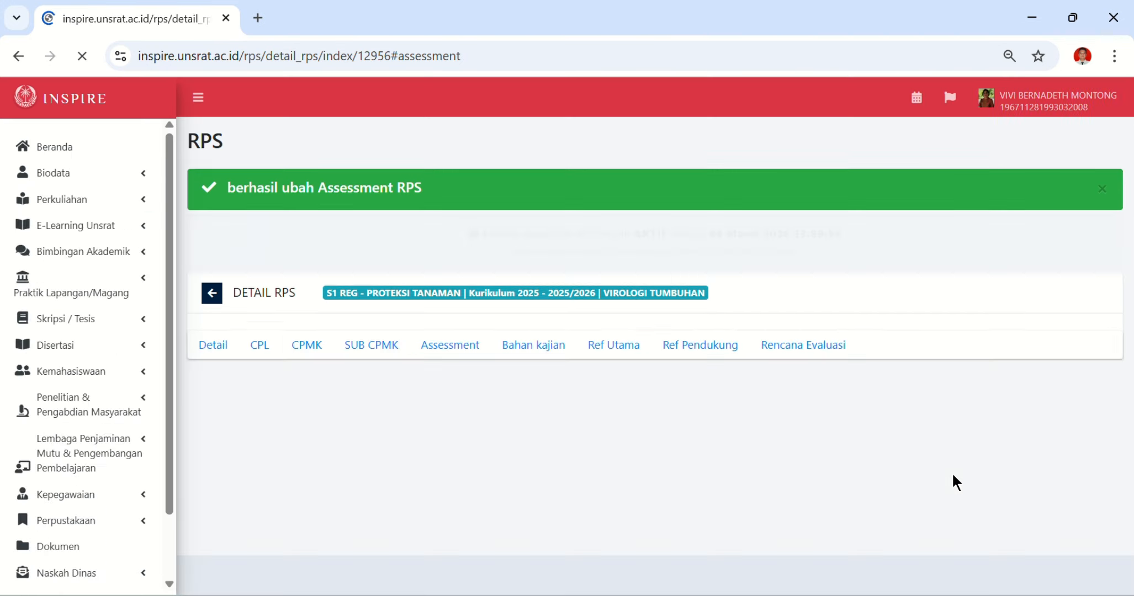
- Recheck the assessments of all five sub-CPMKs in Daftar Assessment and continue to the Bahan kajian section
scroll(927, 424, "down", 10)
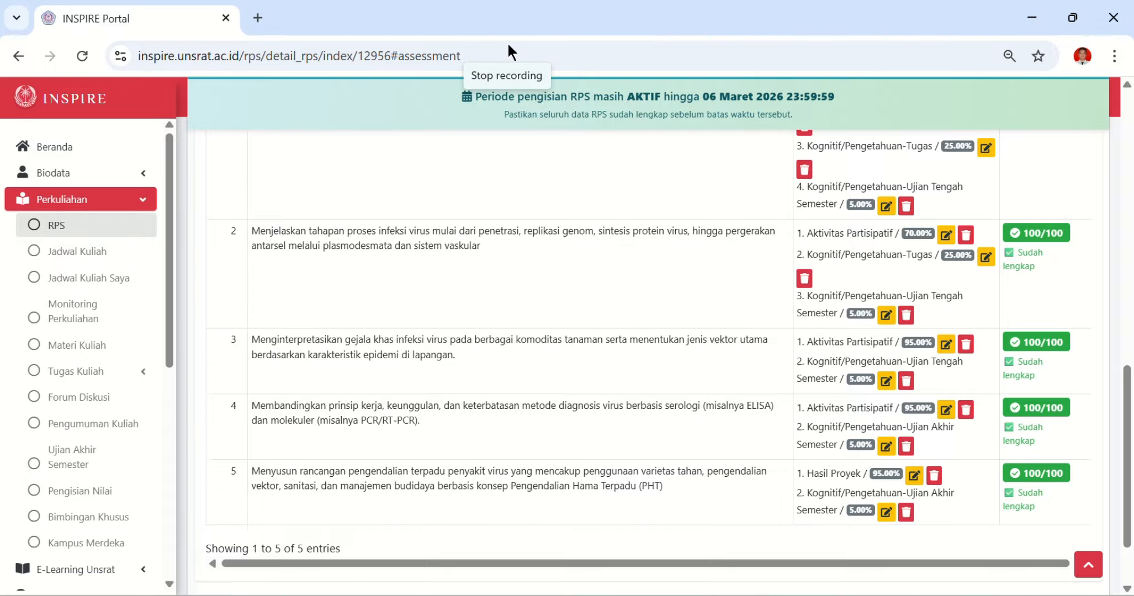
scroll(624, 149, "up", 4)
scroll(624, 159, "up", 1)
scroll(623, 149, "down", 3)
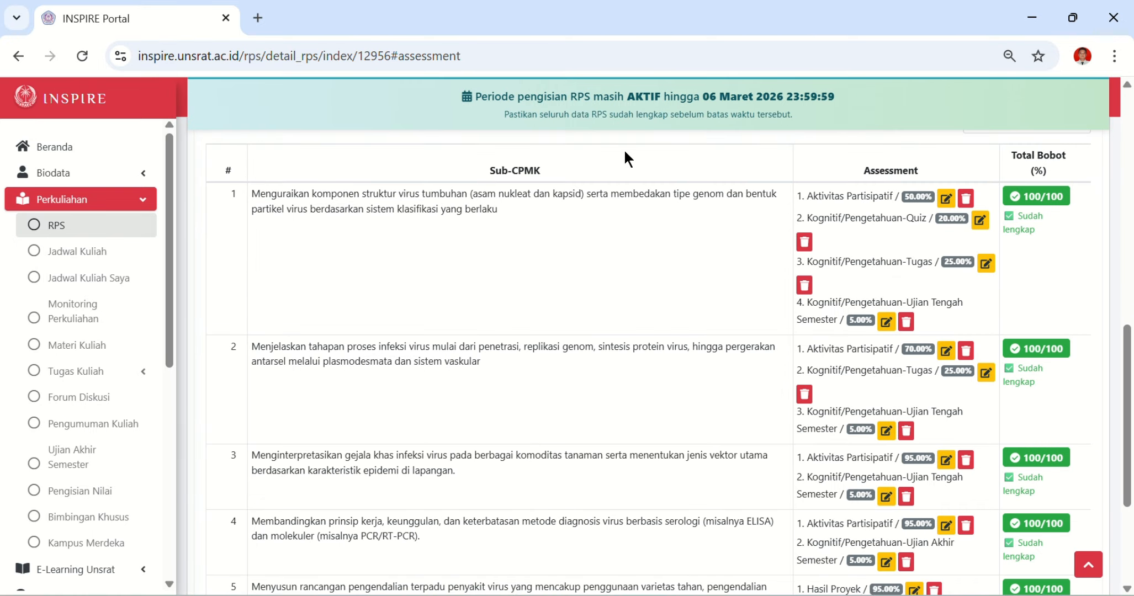
scroll(620, 180, "down", 4)
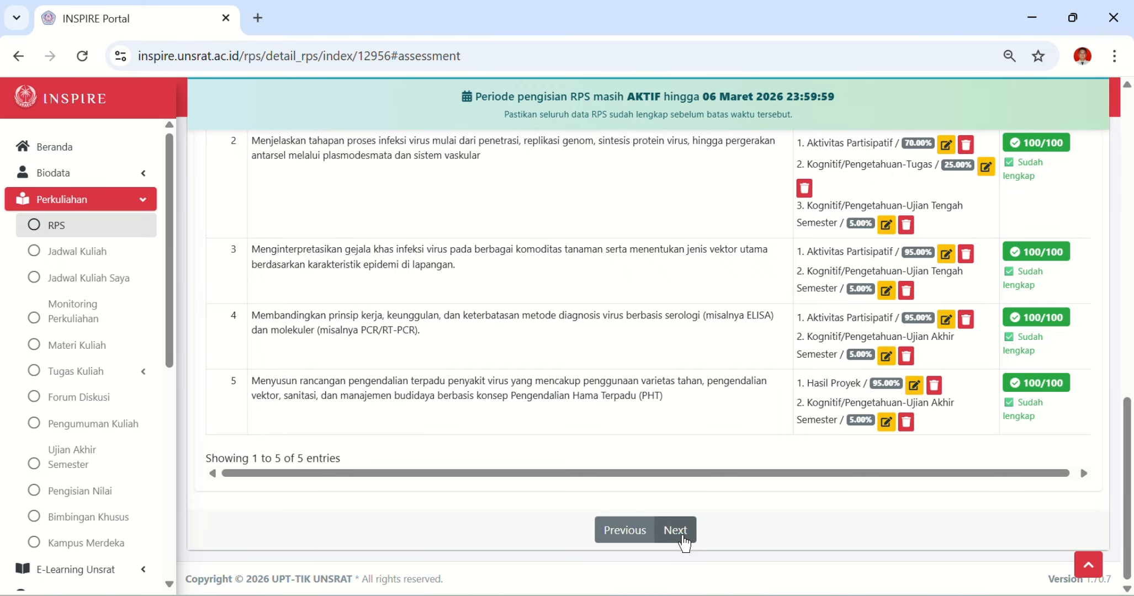
left_click(676, 531)
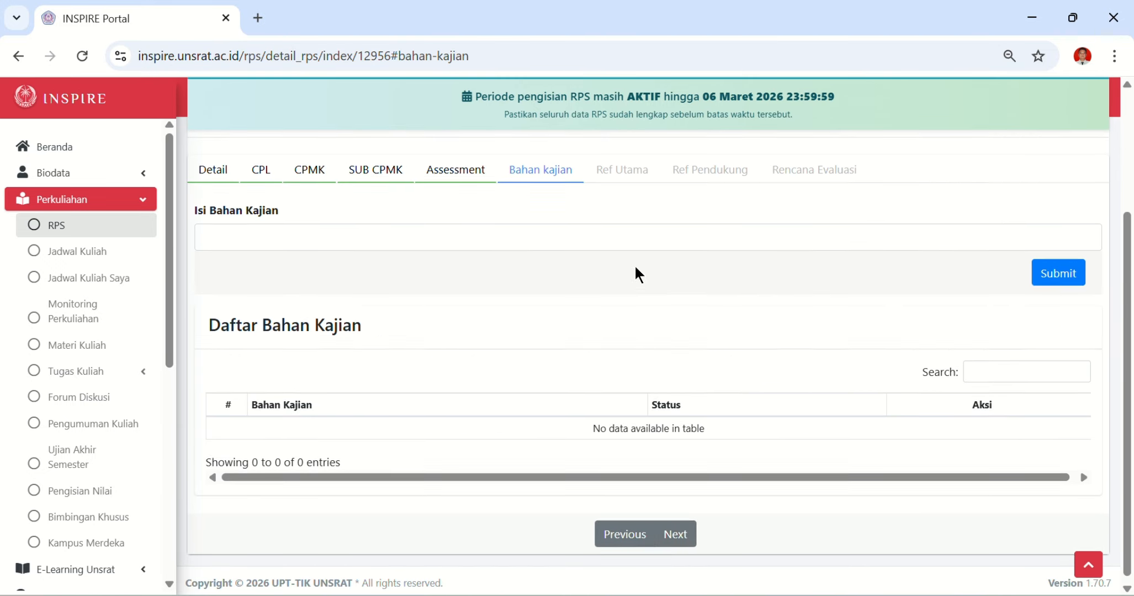
- Arrange the portal window side by side with the RPS Word document
scroll(637, 274, "up", 2)
mouse_move(1070, 19)
left_click(1000, 64)
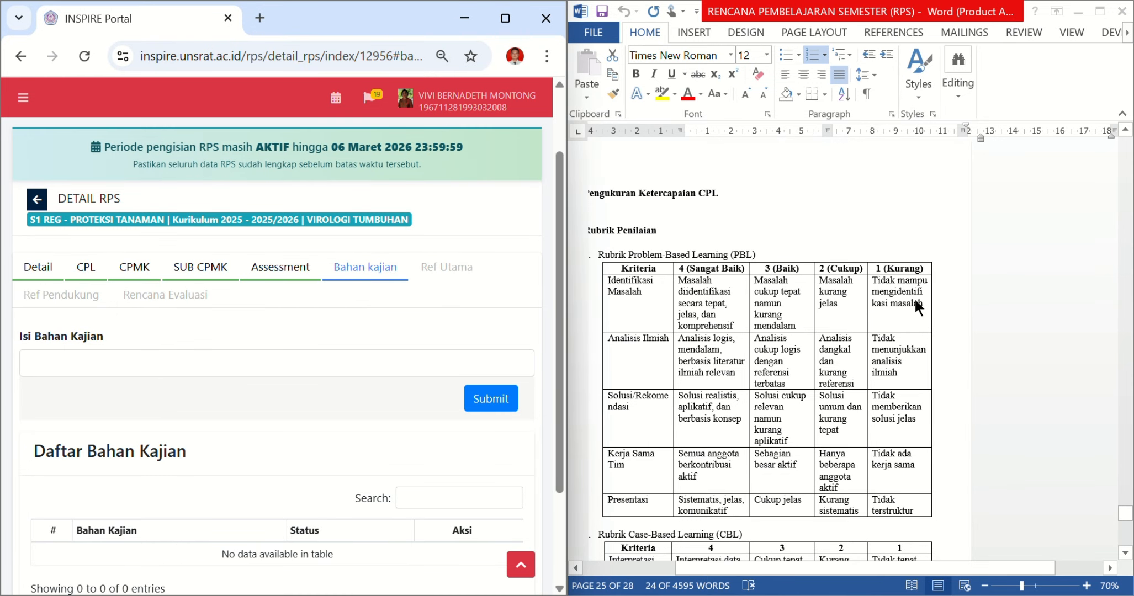
- Copy the week 1 topic heading "Konsep dasar & sejarah virus tumbuhan" from the Bahan Kajian column of the Word document's weekly plan
scroll(915, 301, "up", 20)
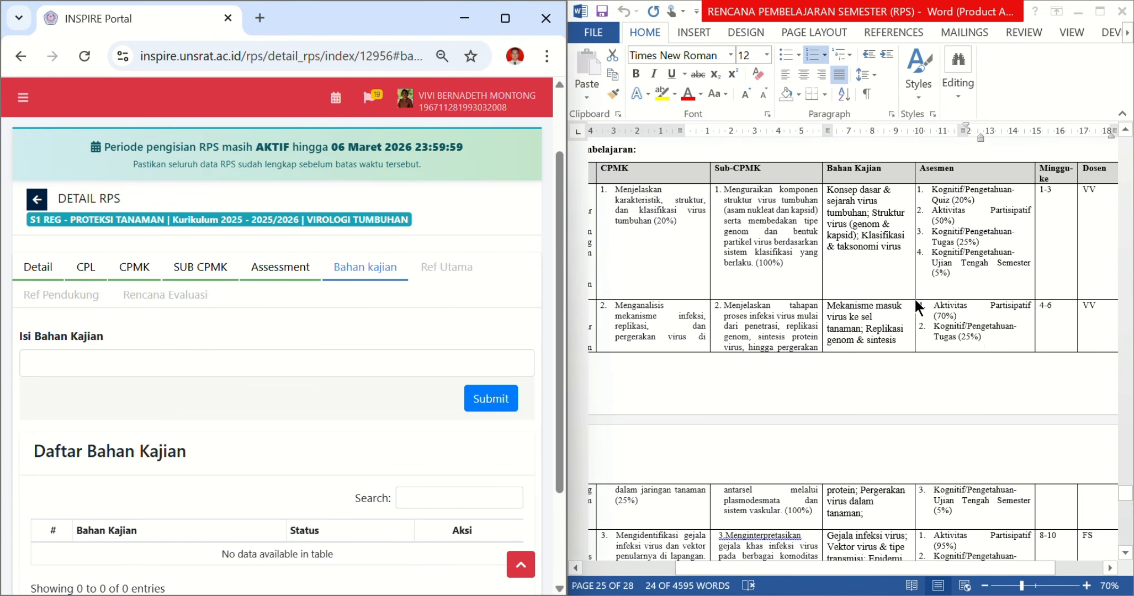
scroll(914, 297, "up", 15)
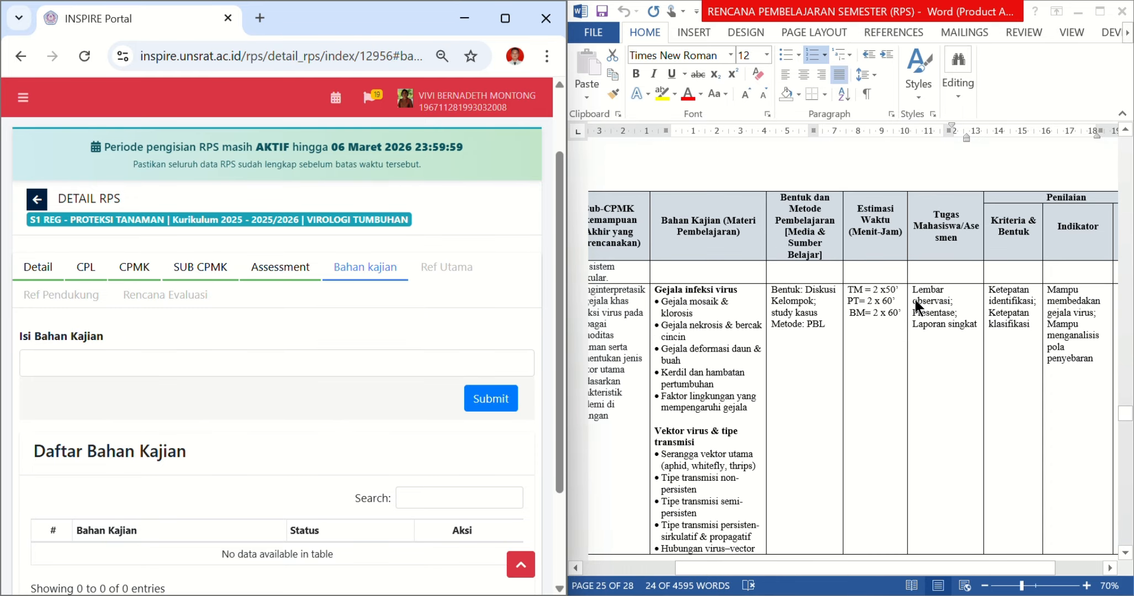
scroll(914, 298, "up", 10)
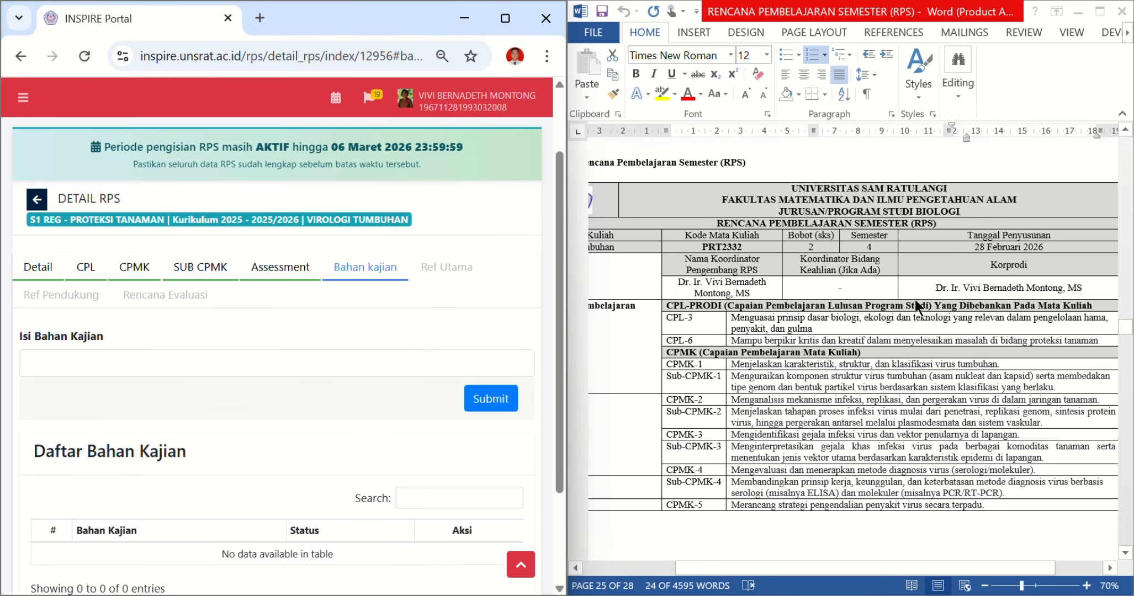
scroll(915, 300, "down", 20)
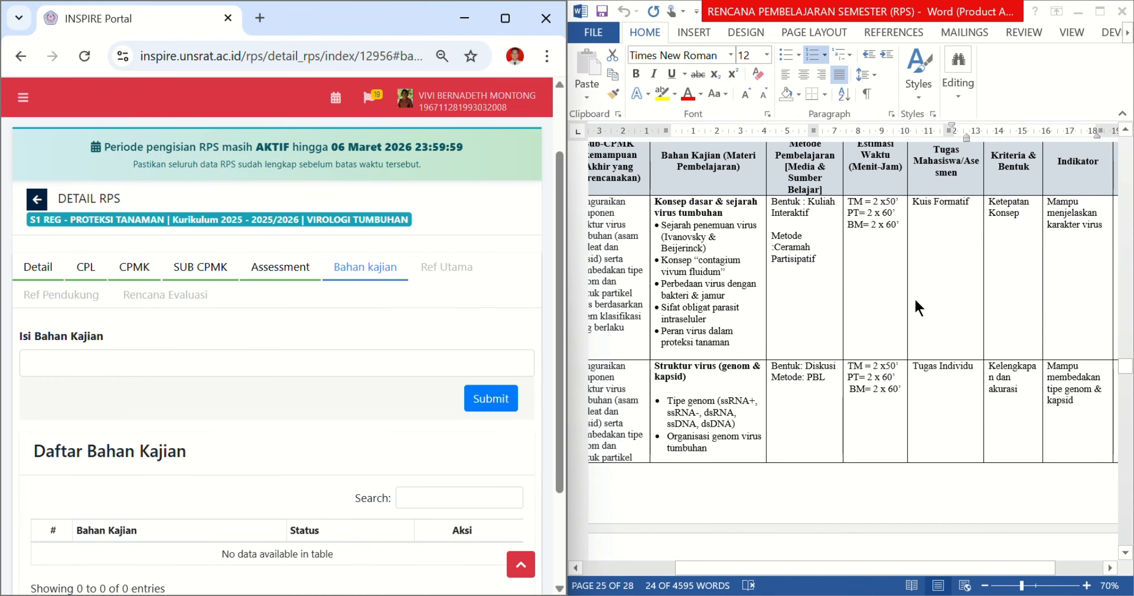
scroll(786, 302, "left", 3)
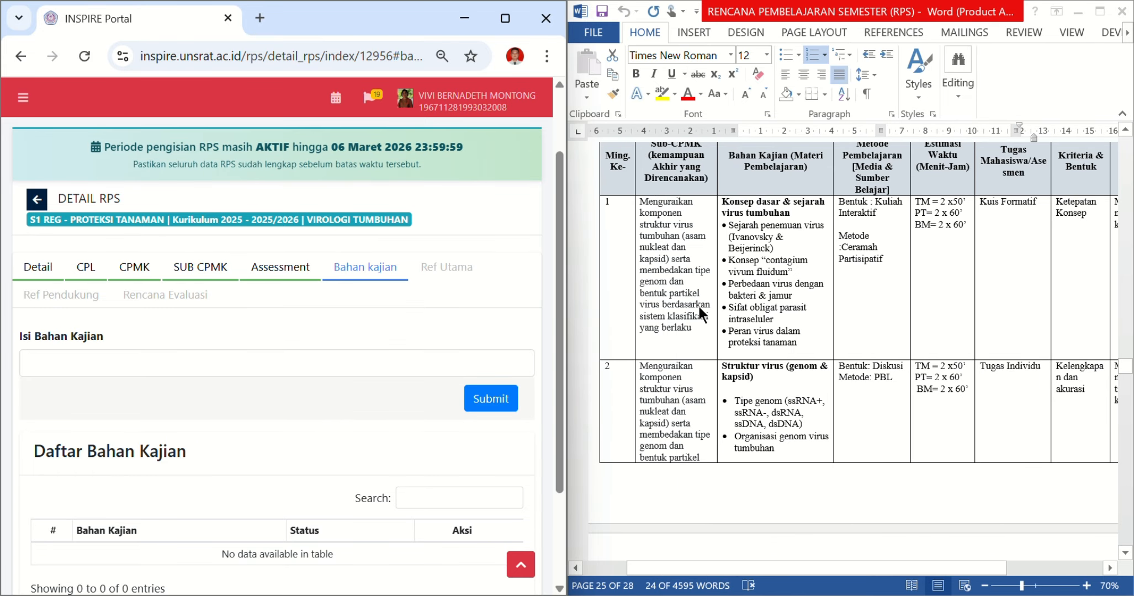
scroll(215, 404, "down", 1)
scroll(215, 413, "down", 2)
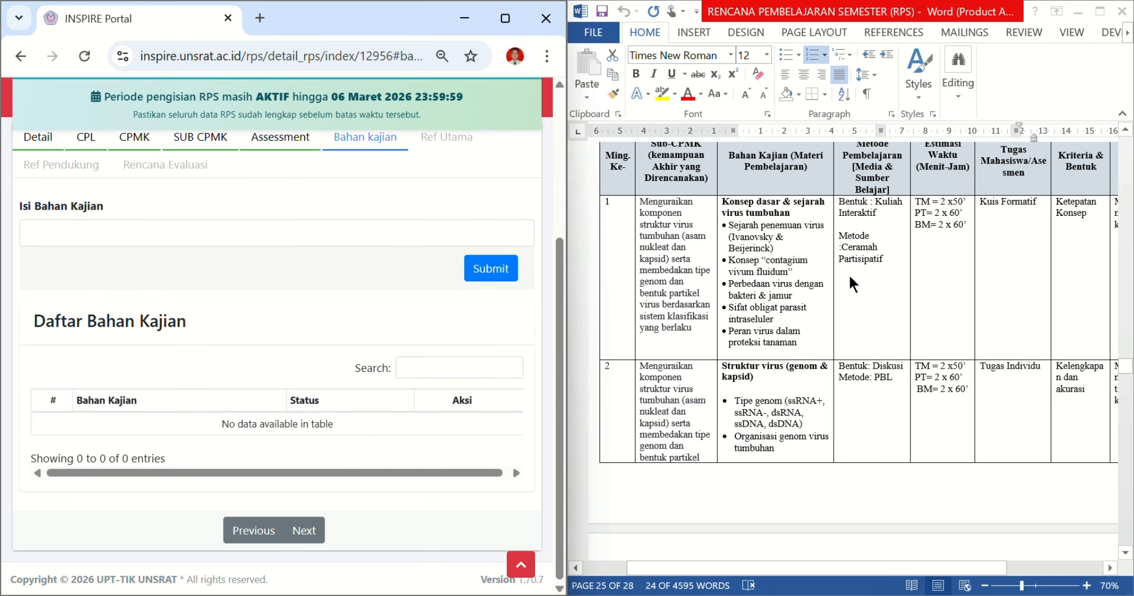
left_click(783, 217)
left_click_drag(803, 215, 734, 199)
key("ctrl+c")
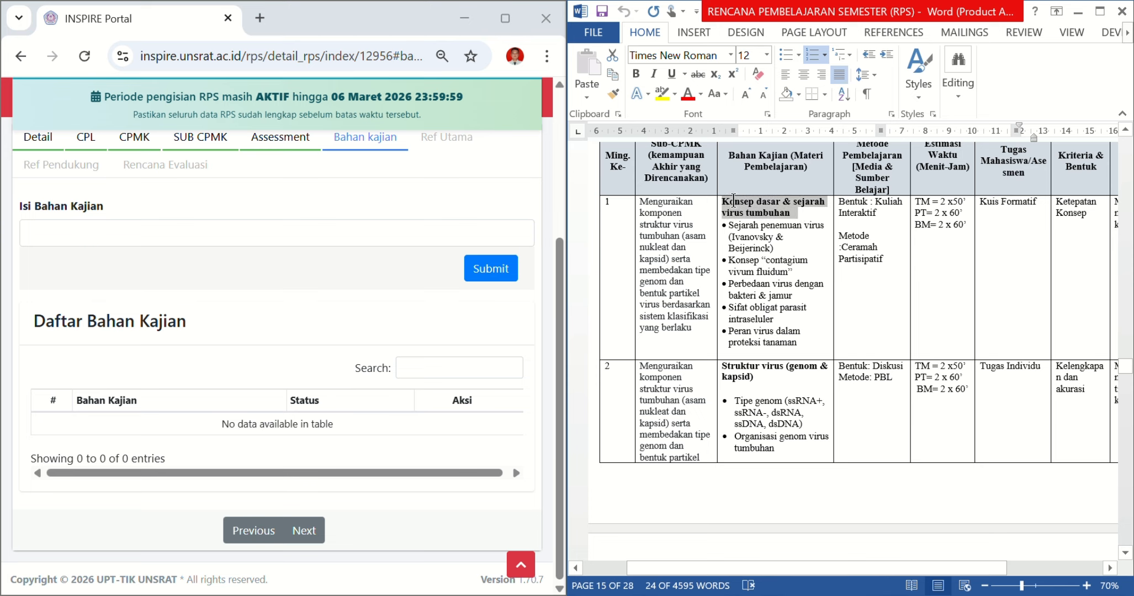
- Submit "Konsep dasar & sejarah virus tumbuhan" as a new Bahan Kajian entry in the portal
left_click(233, 228)
key("ctrl+v")
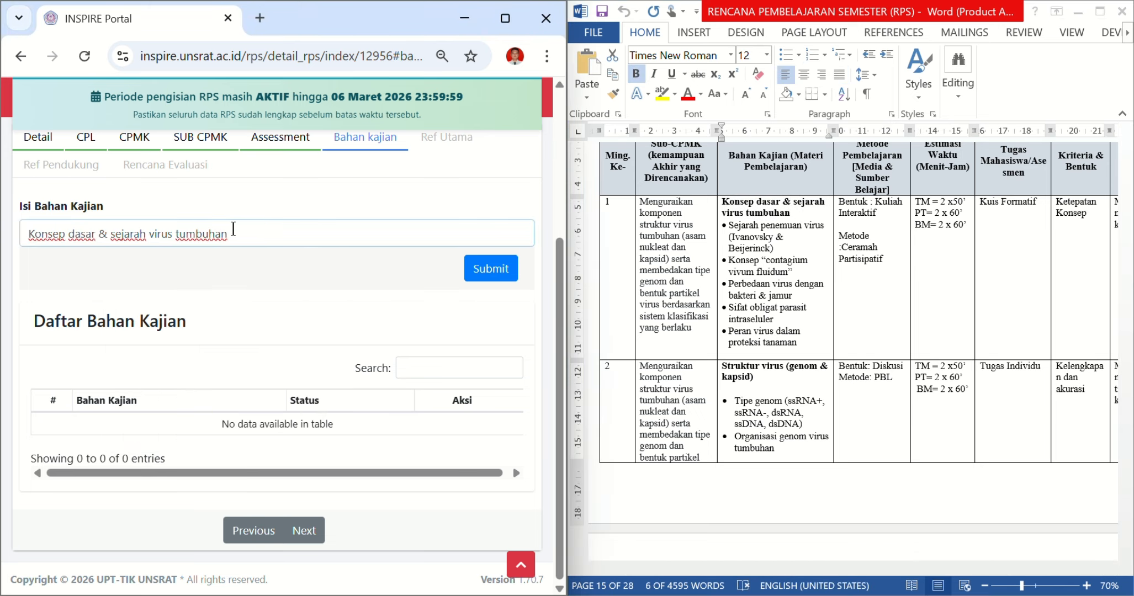
left_click(494, 267)
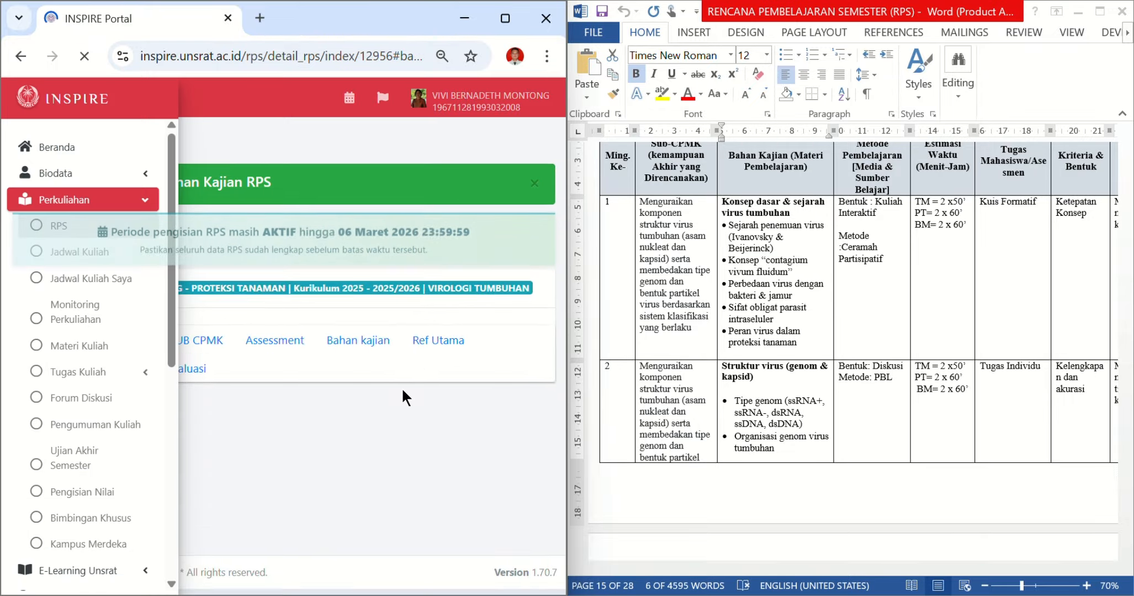
scroll(392, 407, "down", 4)
scroll(392, 408, "up", 2)
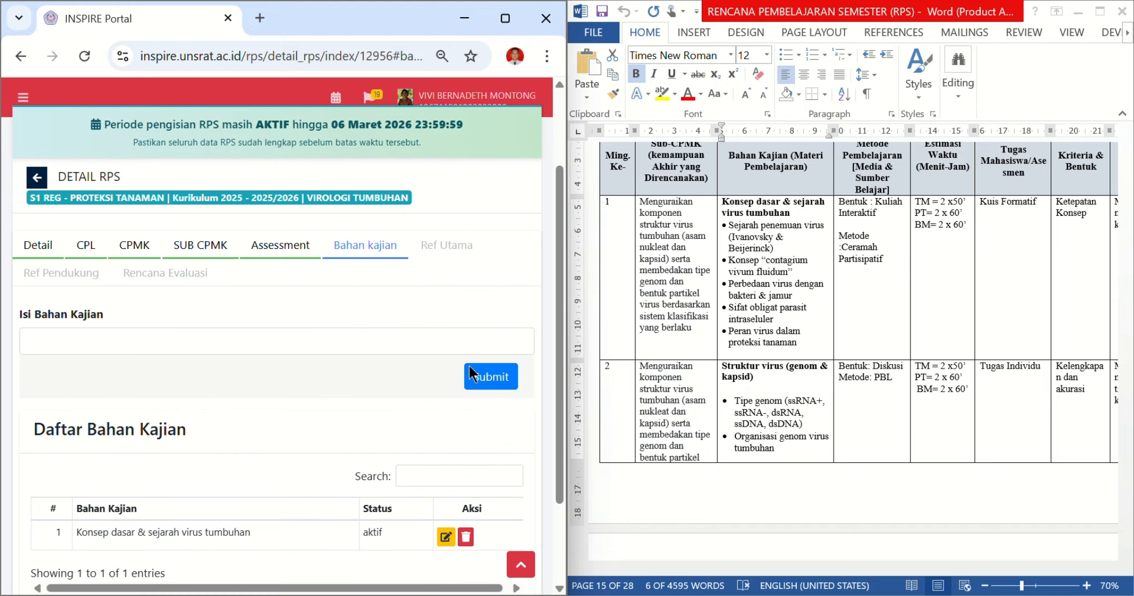
- Select the week 2 topic heading "Struktur virus (genom & kapsid)" in the Word document's weekly plan
left_click(763, 373)
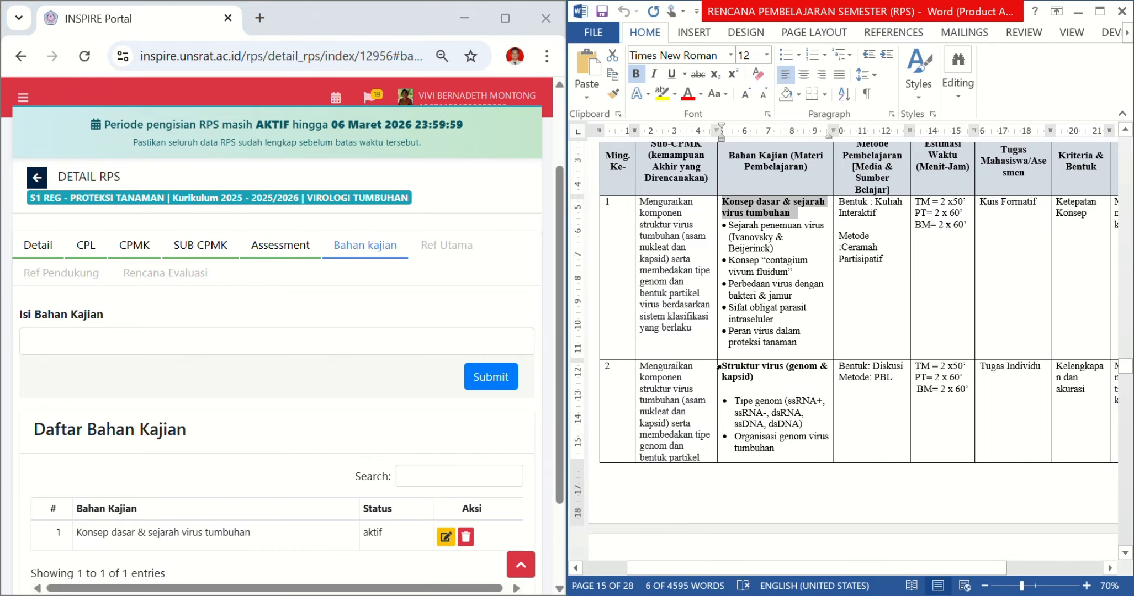
left_click(722, 369)
left_click(750, 380)
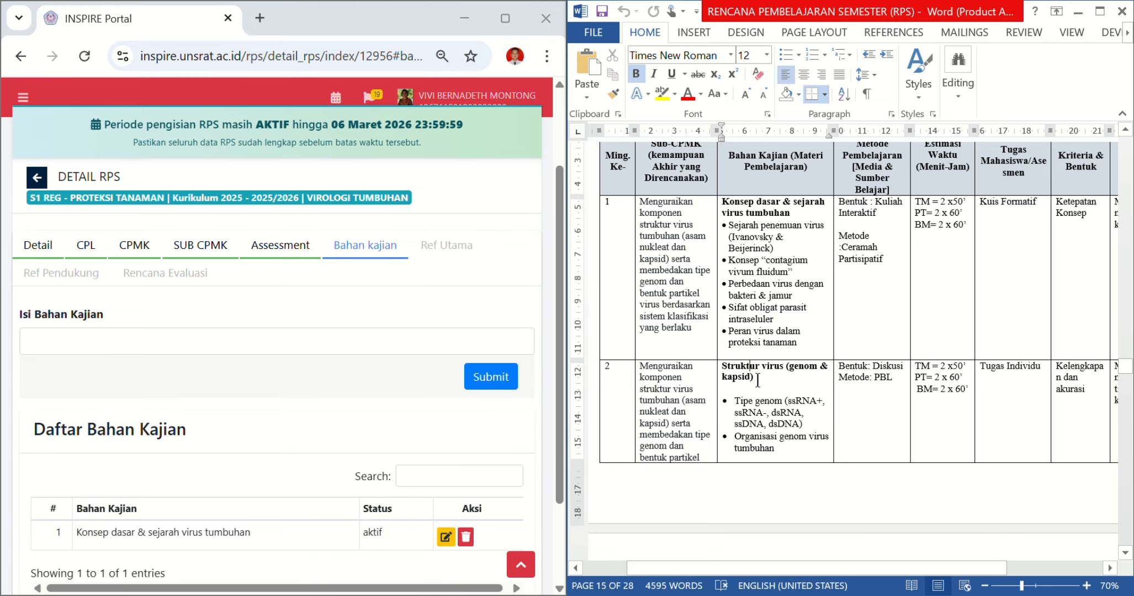
left_click_drag(756, 386, 725, 373)
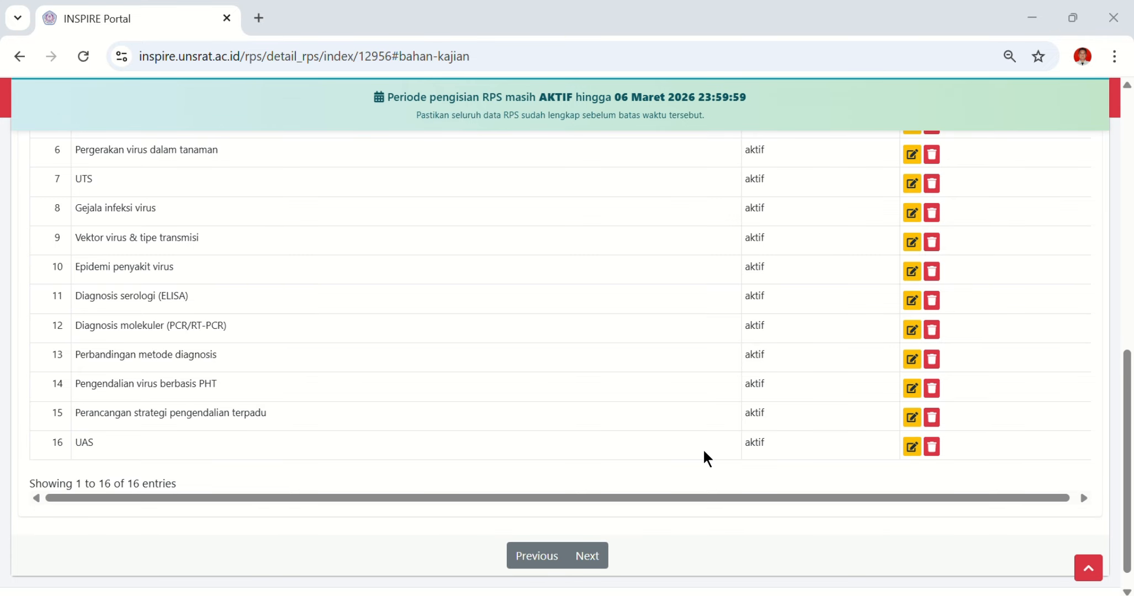
- Review all entries in Daftar Bahan Kajian, from the first topic to UAS, and continue to the Ref Utama section
scroll(320, 414, "up", 3)
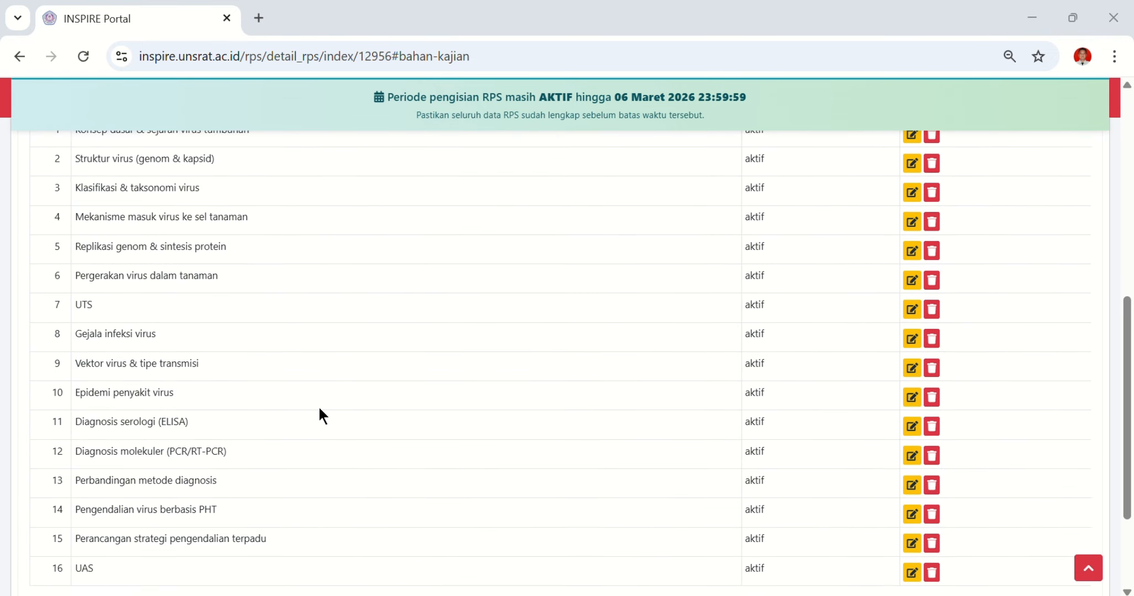
scroll(320, 409, "up", 4)
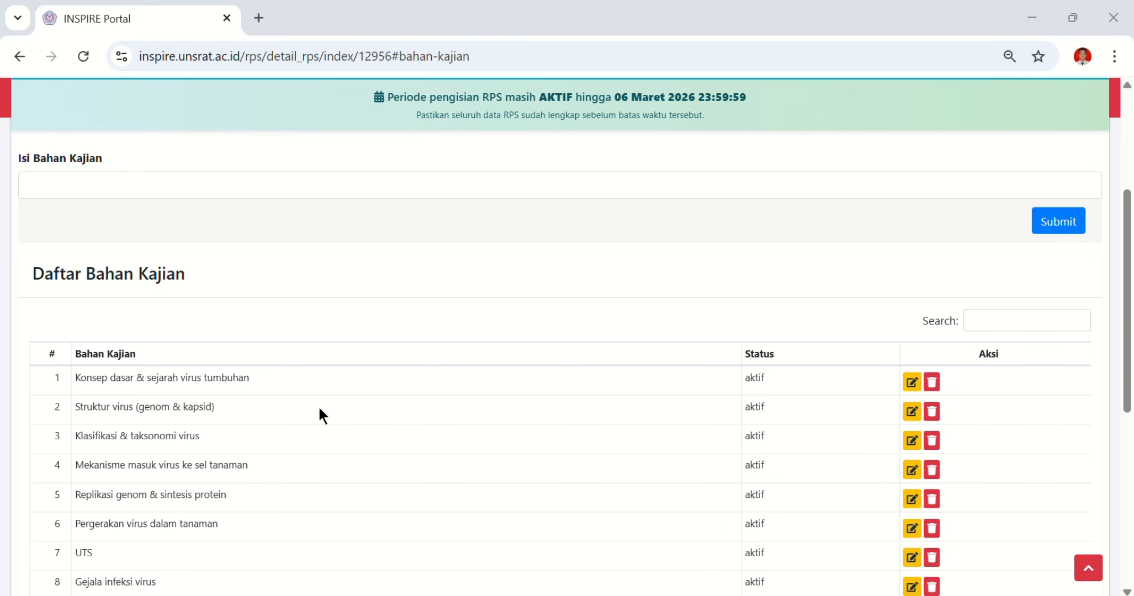
scroll(359, 395, "down", 6)
scroll(422, 375, "up", 2)
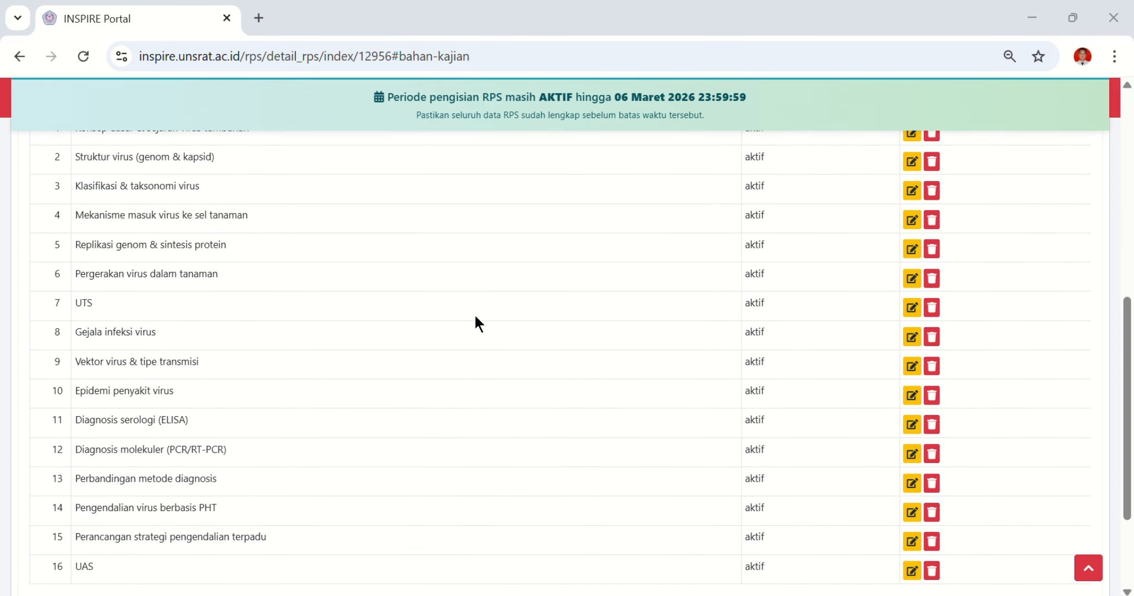
scroll(643, 265, "up", 3)
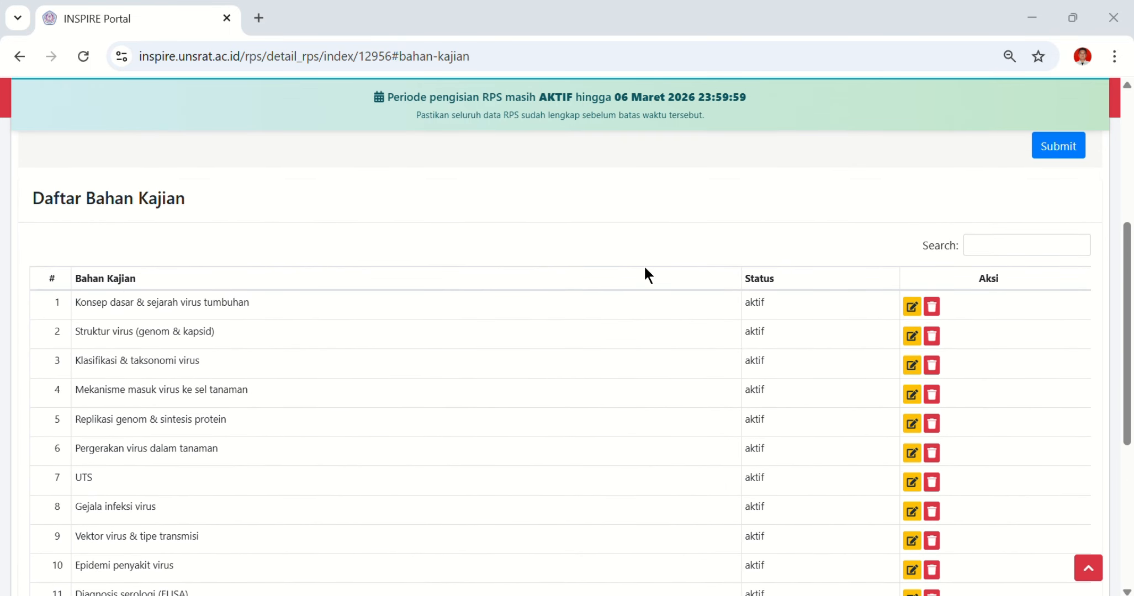
scroll(645, 271, "down", 6)
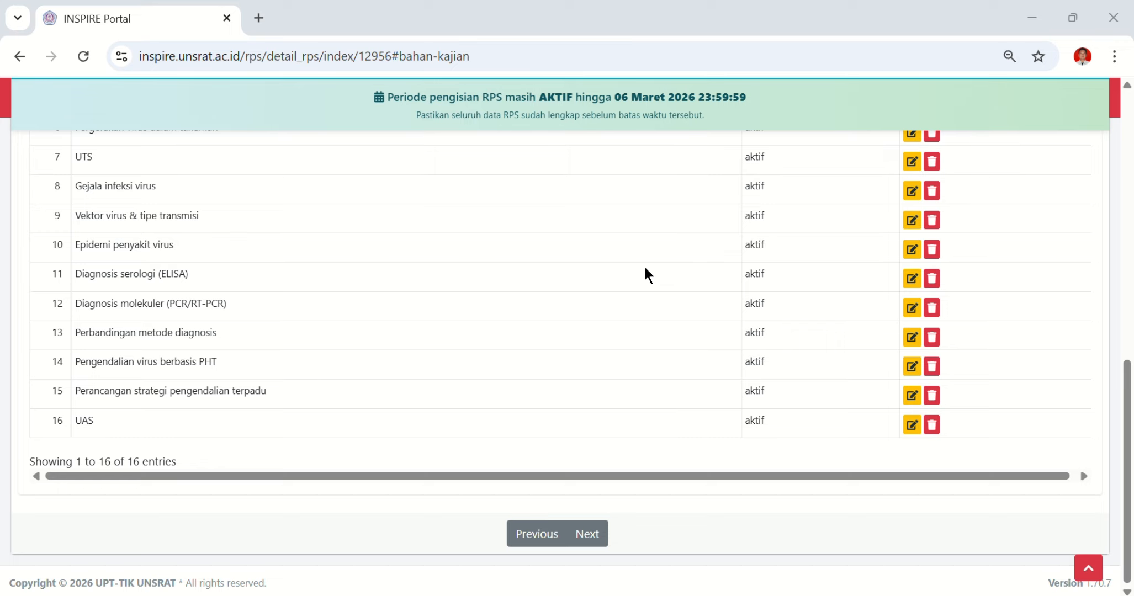
left_click(592, 539)
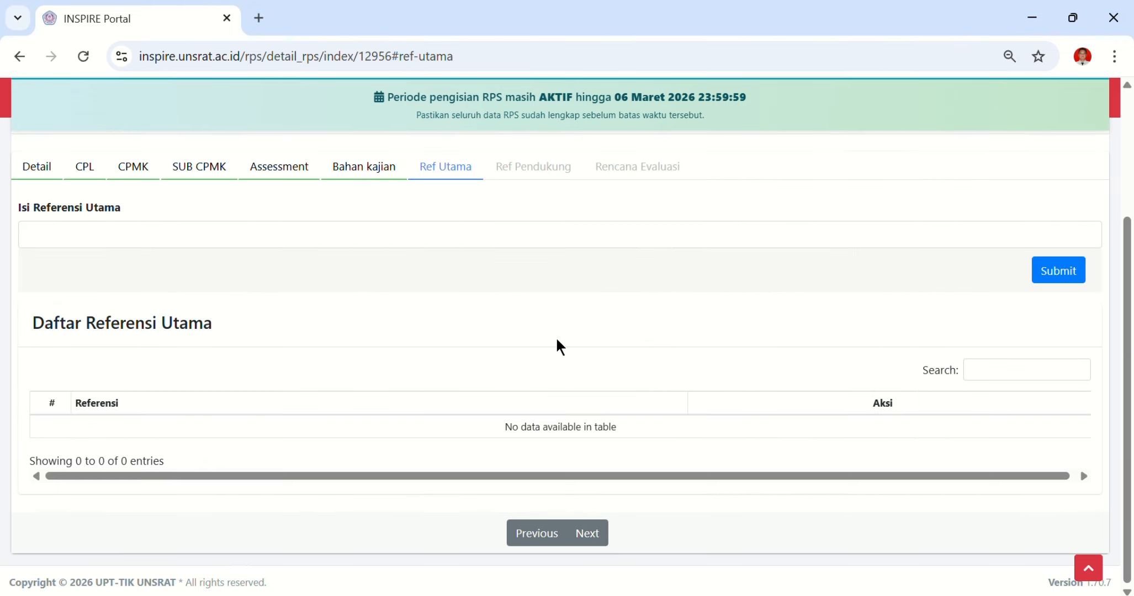
- Place the portal's Ref Utama page side by side with the RPS Word document
scroll(552, 332, "up", 1)
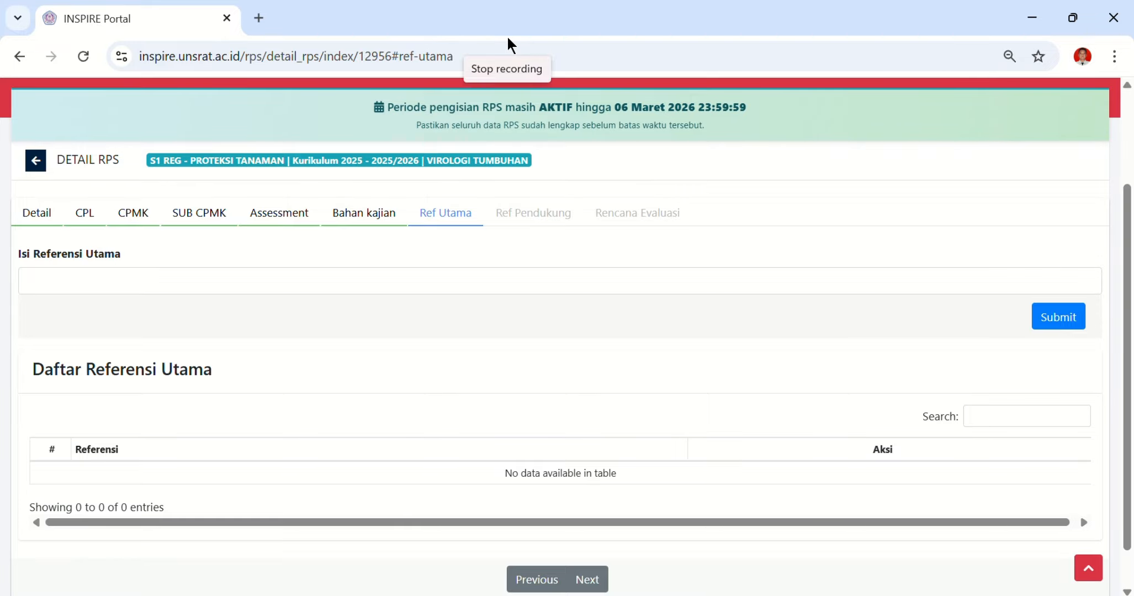
scroll(606, 323, "down", 1)
scroll(606, 322, "up", 2)
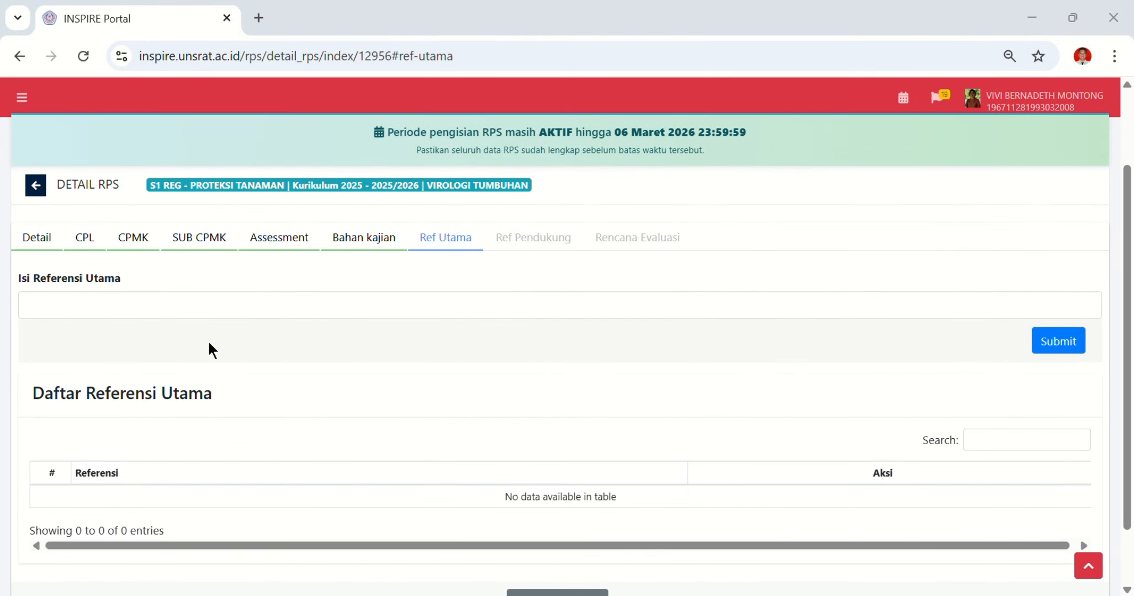
mouse_move(1059, 17)
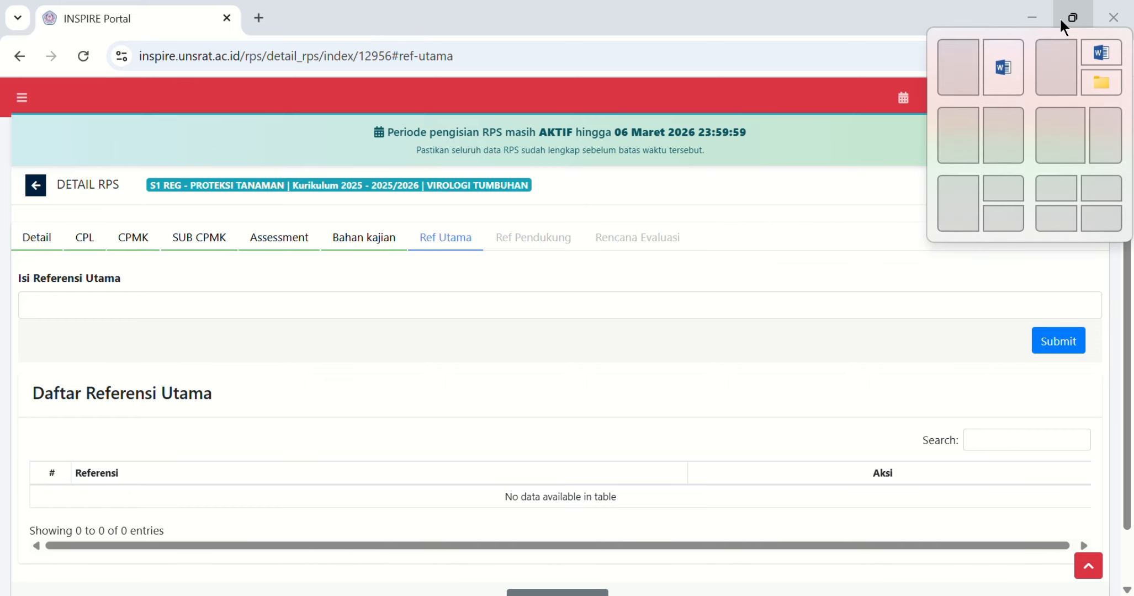
left_click(1004, 64)
- Copy the first Utama reference, Plant Virology (2014, Academic Press), from the Daftar Referensi row of the Word document
scroll(941, 327, "down", 10)
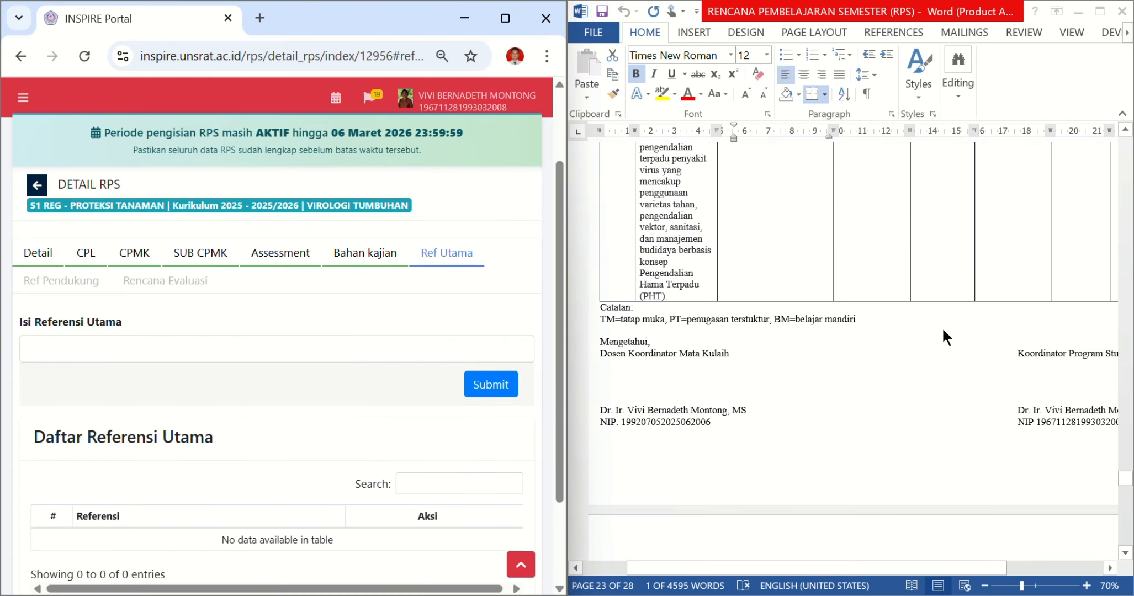
scroll(942, 327, "up", 5)
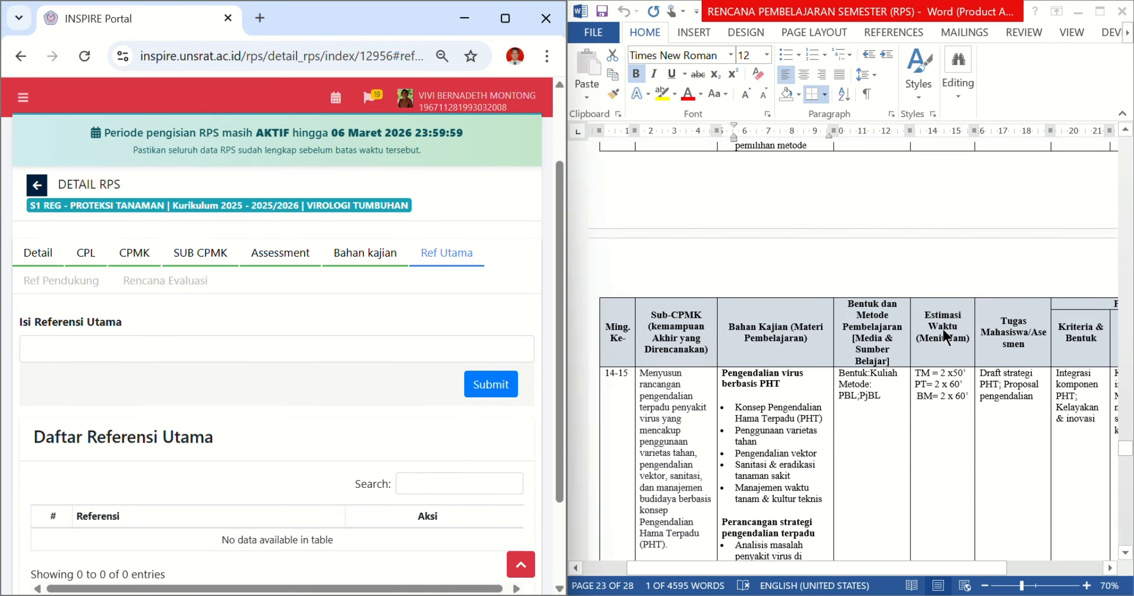
scroll(942, 331, "up", 15)
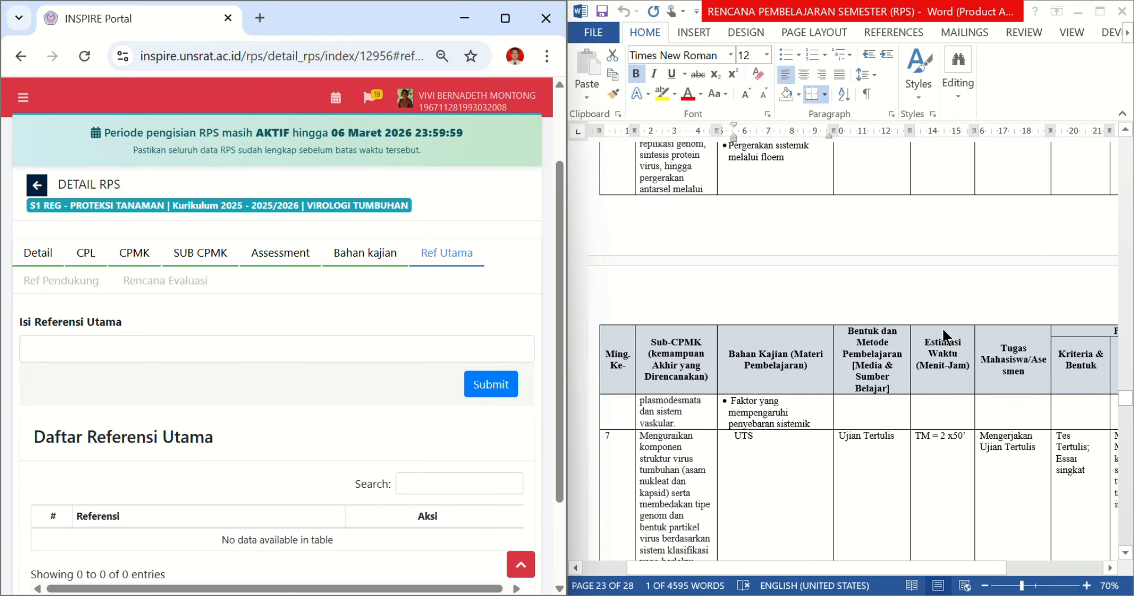
scroll(941, 326, "up", 20)
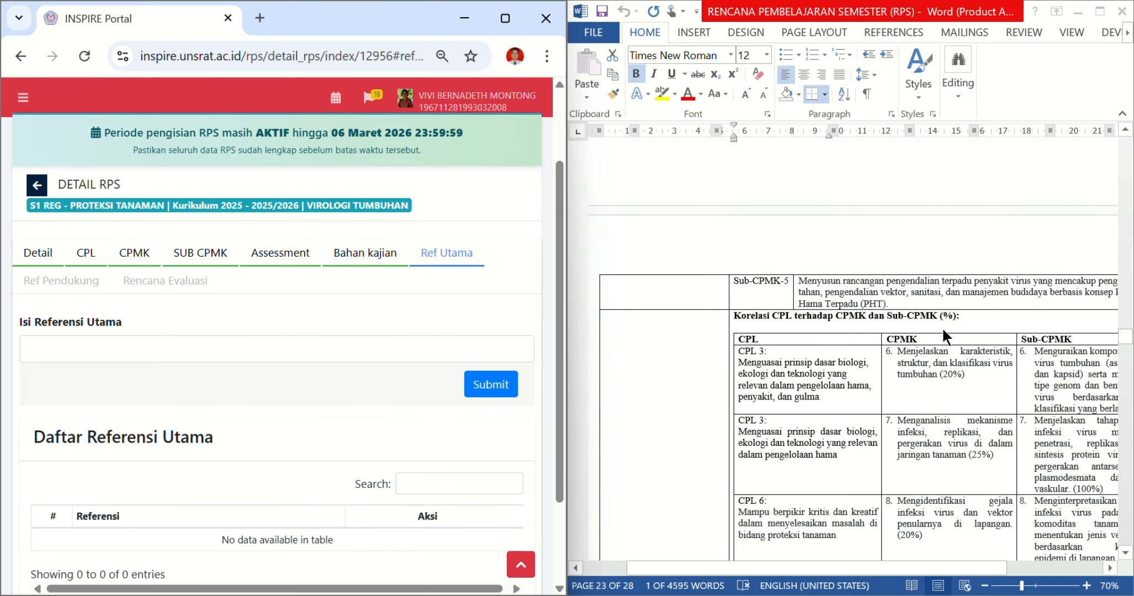
scroll(942, 327, "down", 10)
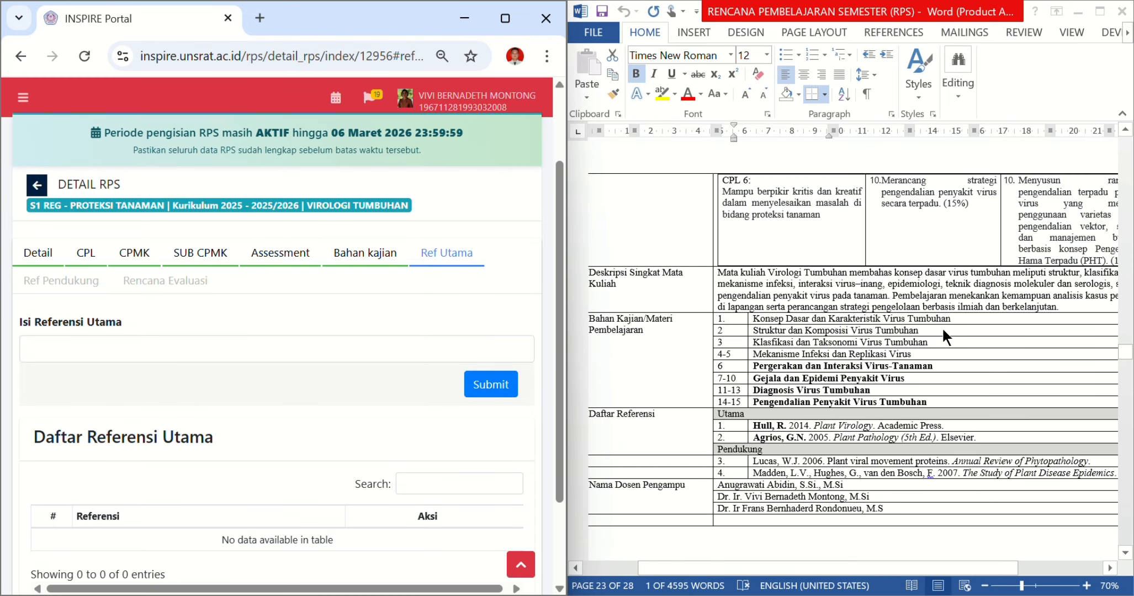
scroll(942, 327, "right", 1)
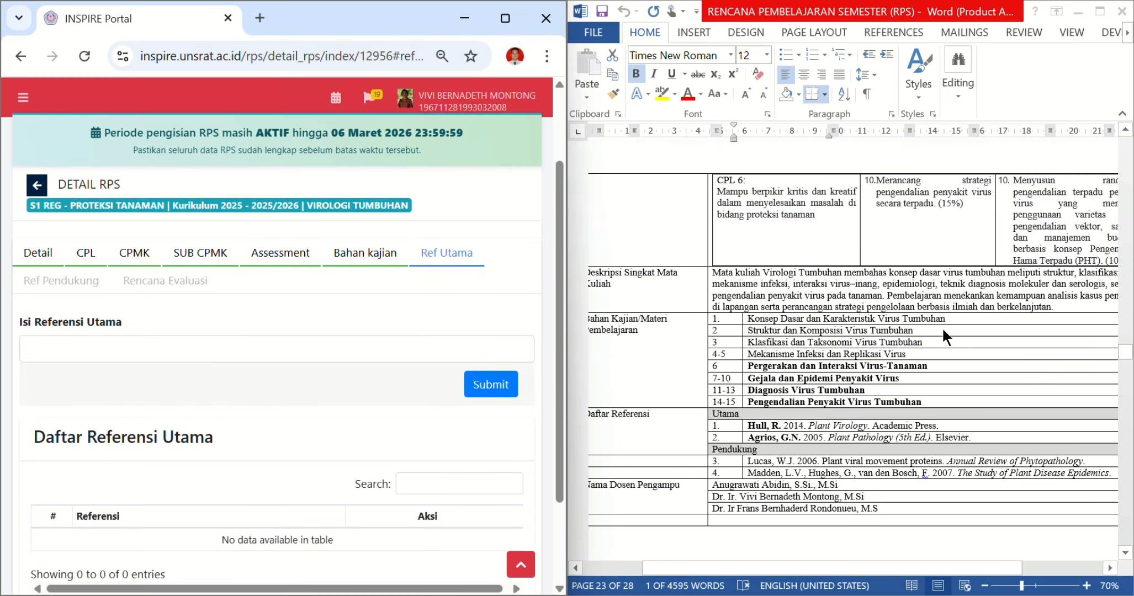
scroll(680, 415, "left", 3)
scroll(804, 380, "down", 1)
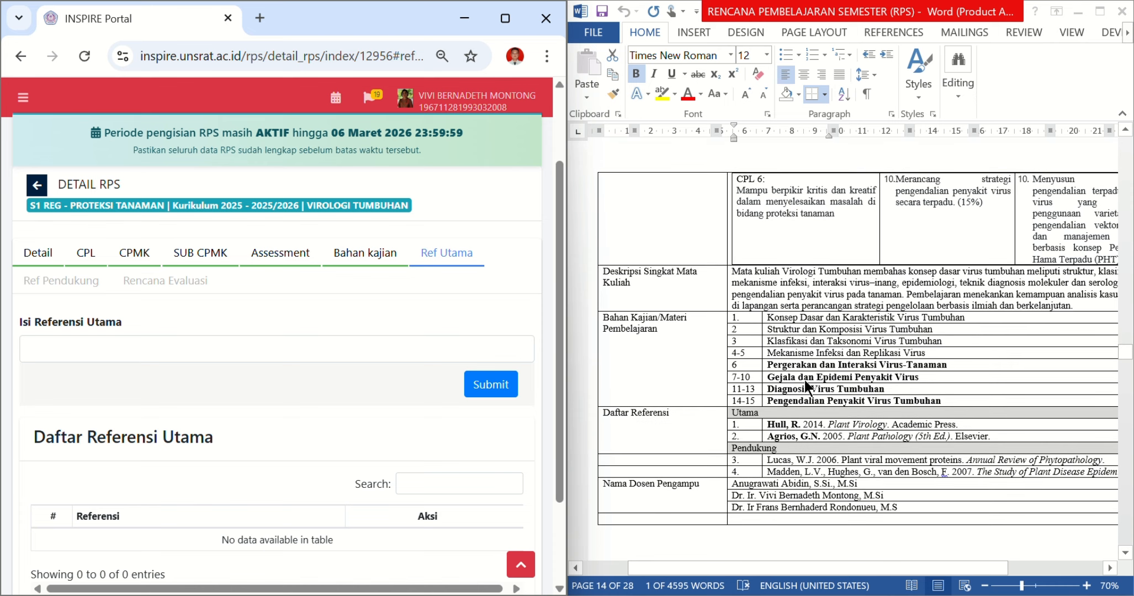
scroll(805, 380, "down", 3)
left_click(962, 330)
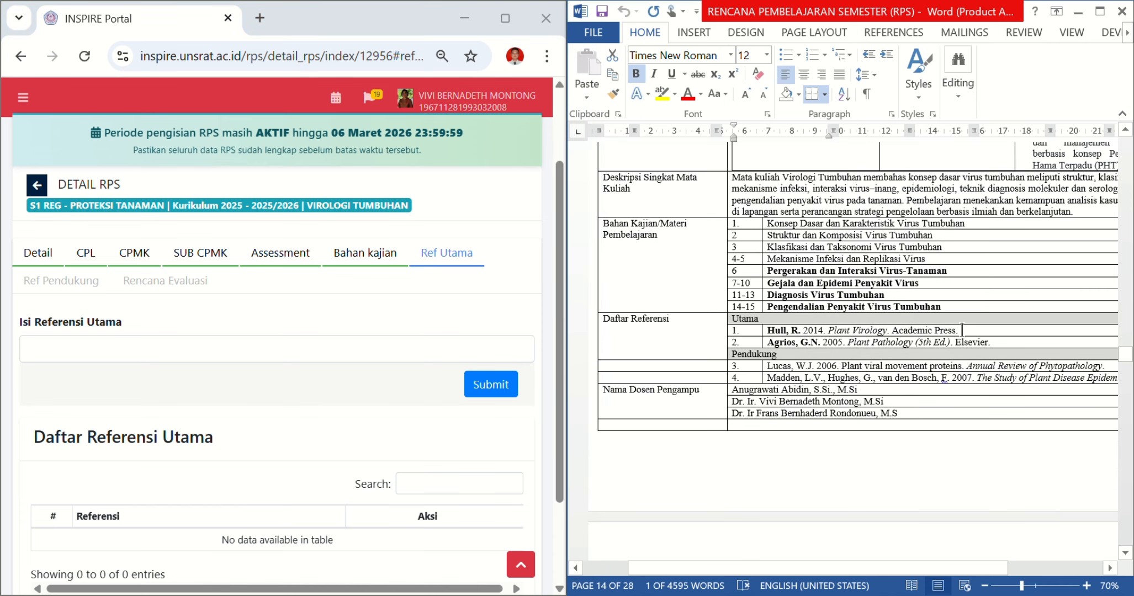
left_click_drag(962, 331, 771, 333)
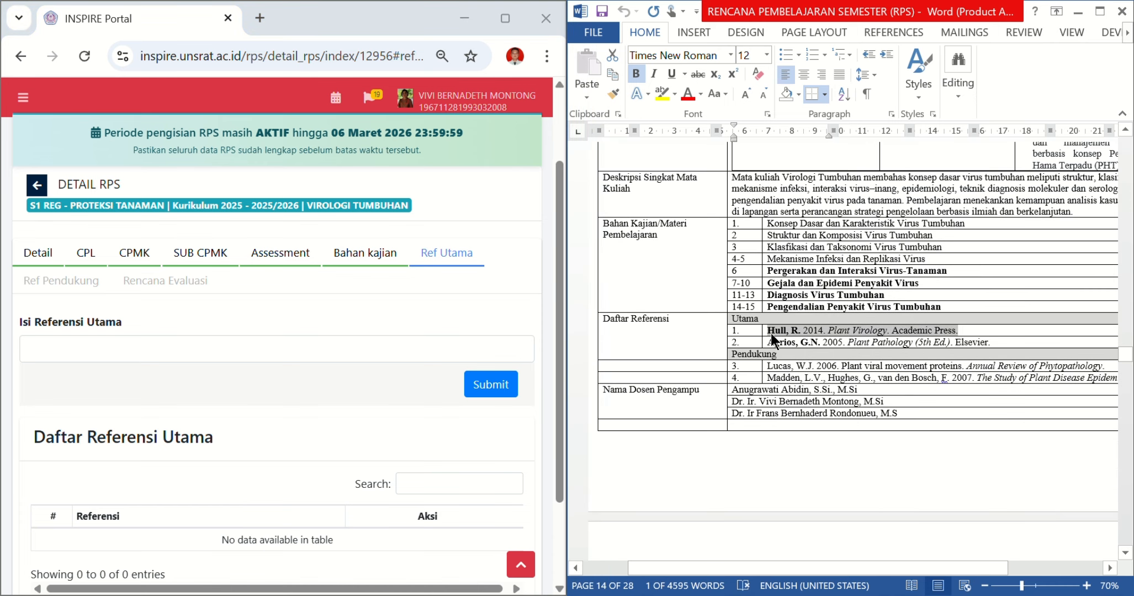
key("ctrl+c")
- Paste the Plant Virology (2014) citation into Isi Referensi Utama and submit it
left_click(291, 347)
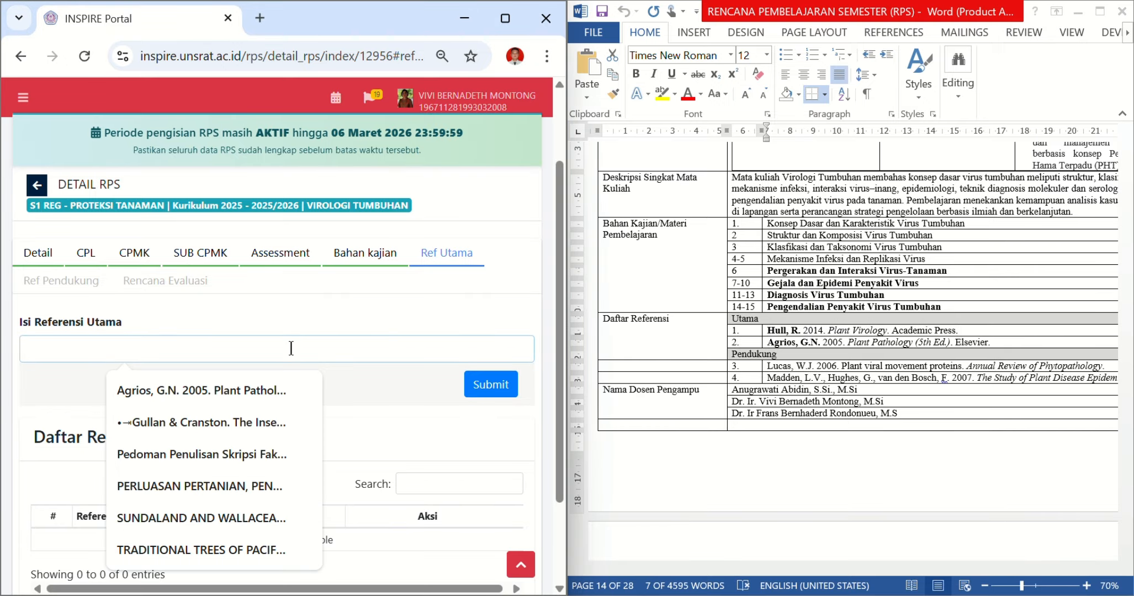
key("ctrl+v")
left_click(490, 384)
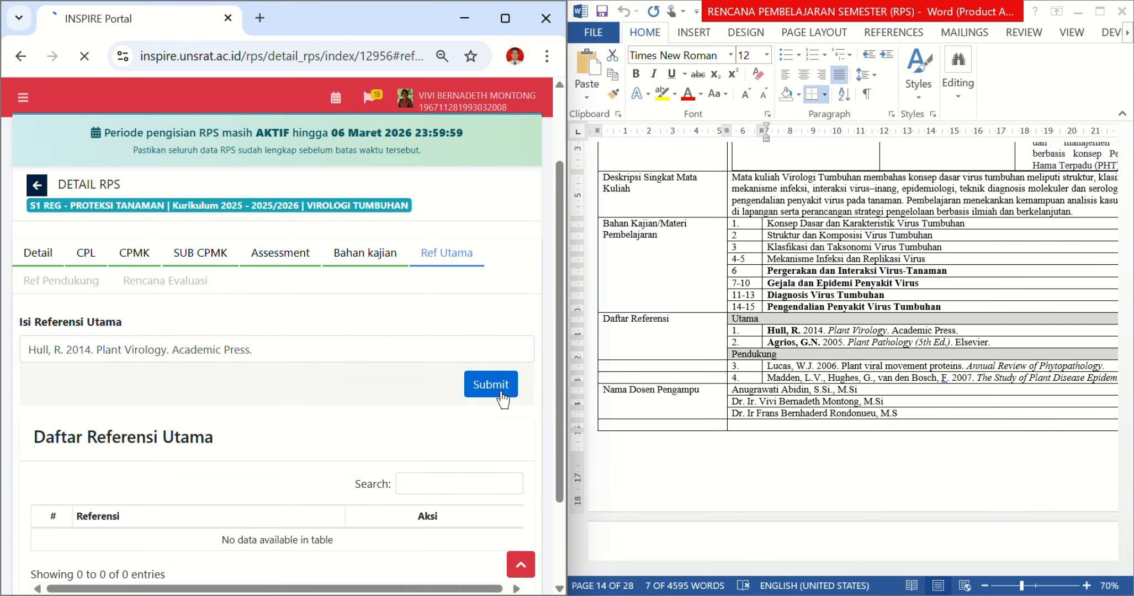
- Copy the second Utama reference, Plant Pathology (5th Ed.) (2005, Elsevier), from the Word document into Isi Referensi Utama and submit it
left_click(998, 341)
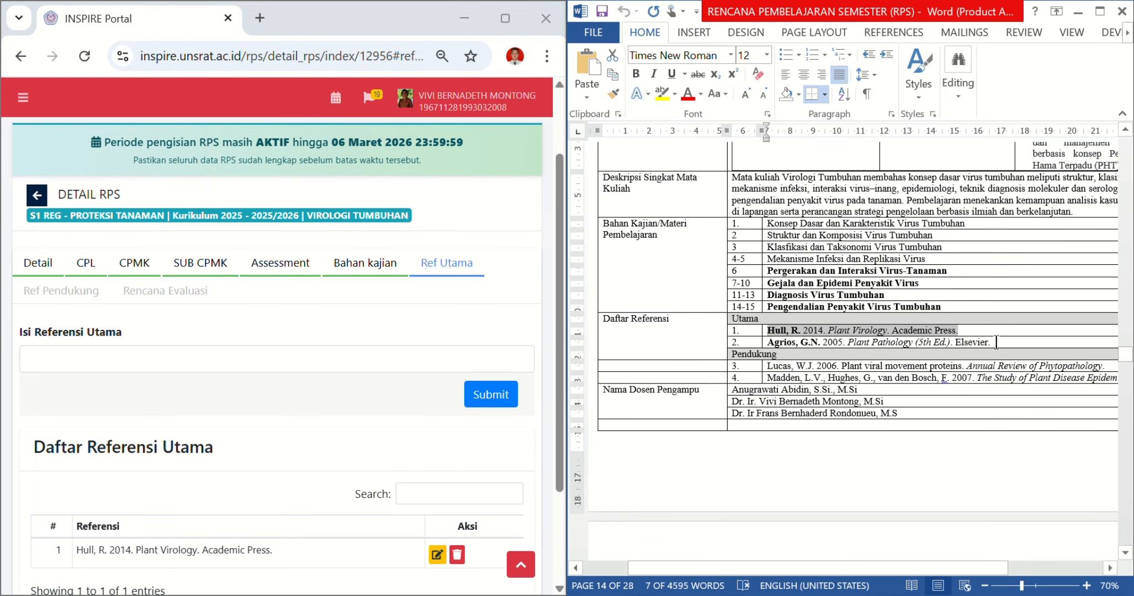
left_click_drag(997, 342, 771, 342)
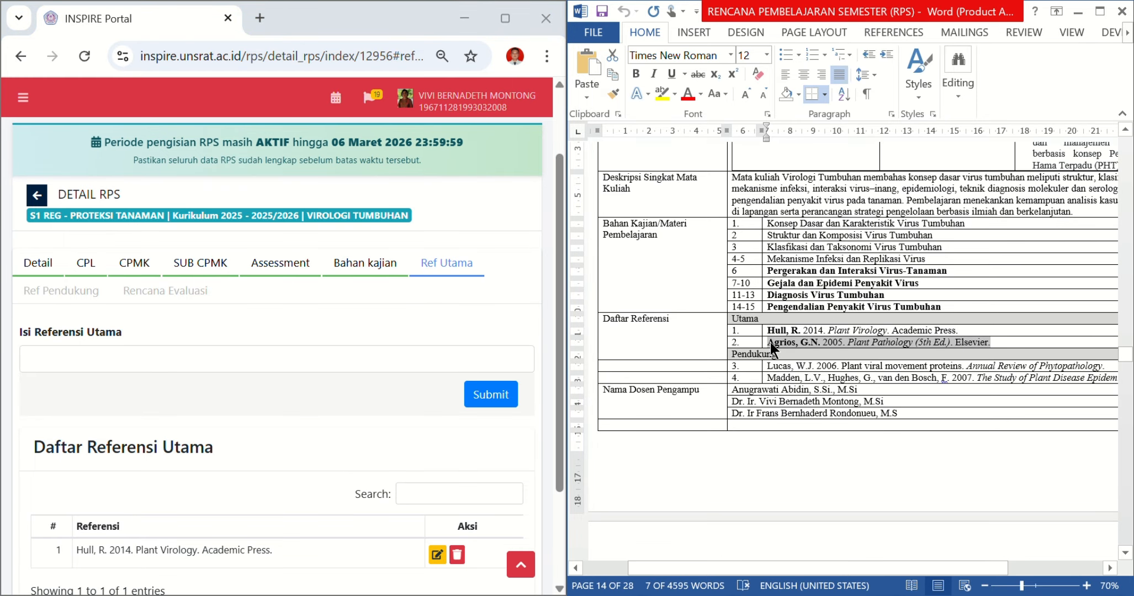
key("ctrl+c")
left_click(439, 360)
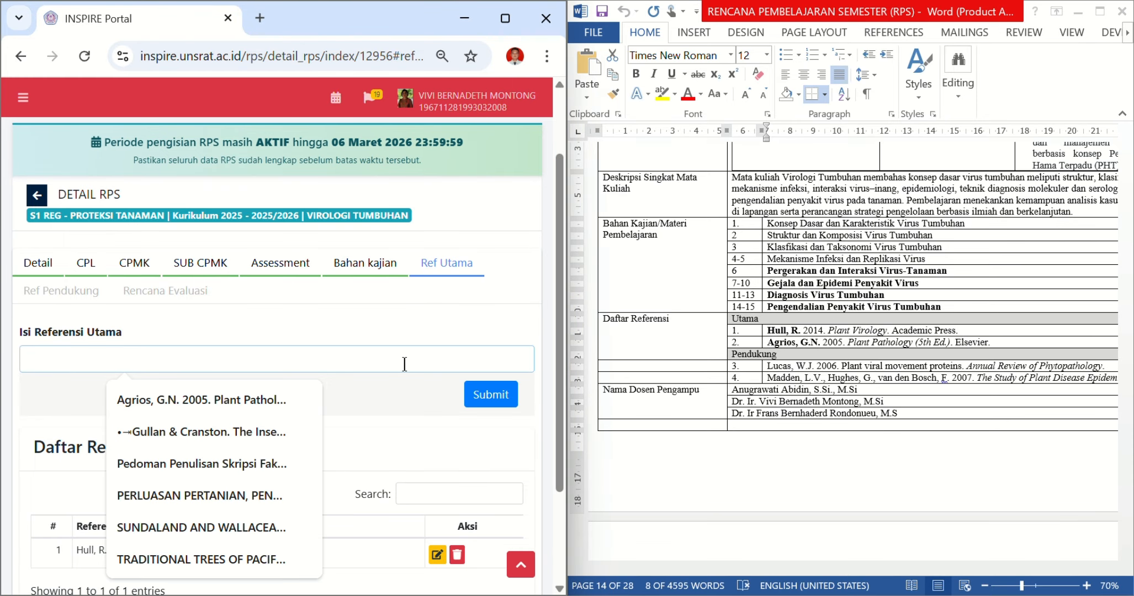
key("ctrl+v")
left_click(491, 395)
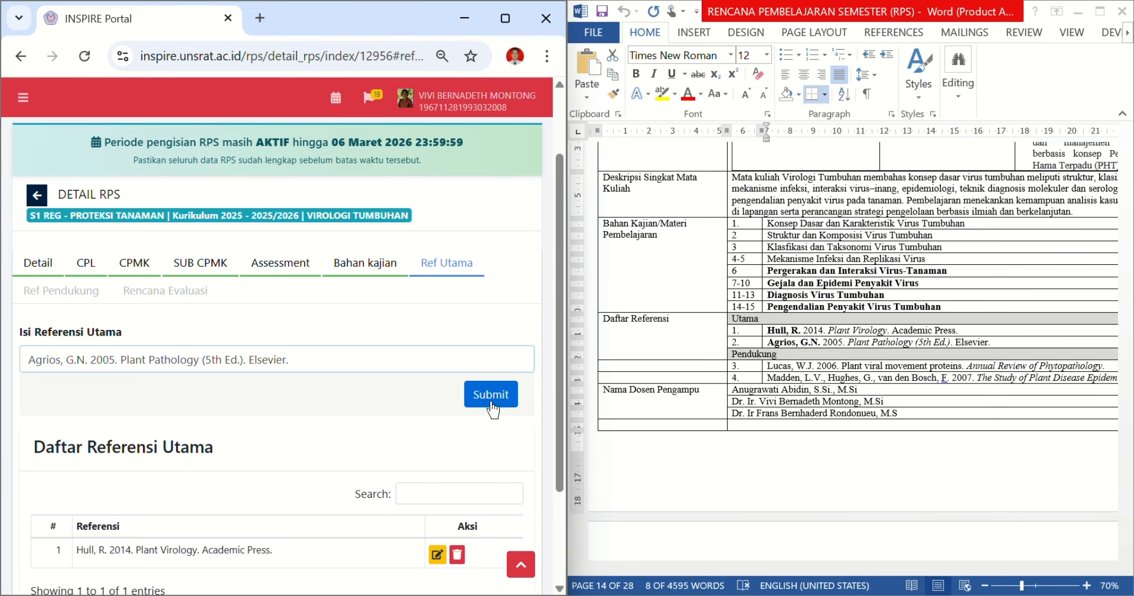
- Maximize the portal window and advance through Ref Utama and Ref Pendukung to the Rencana Evaluasi section
left_click_drag(373, 11, 373, 65)
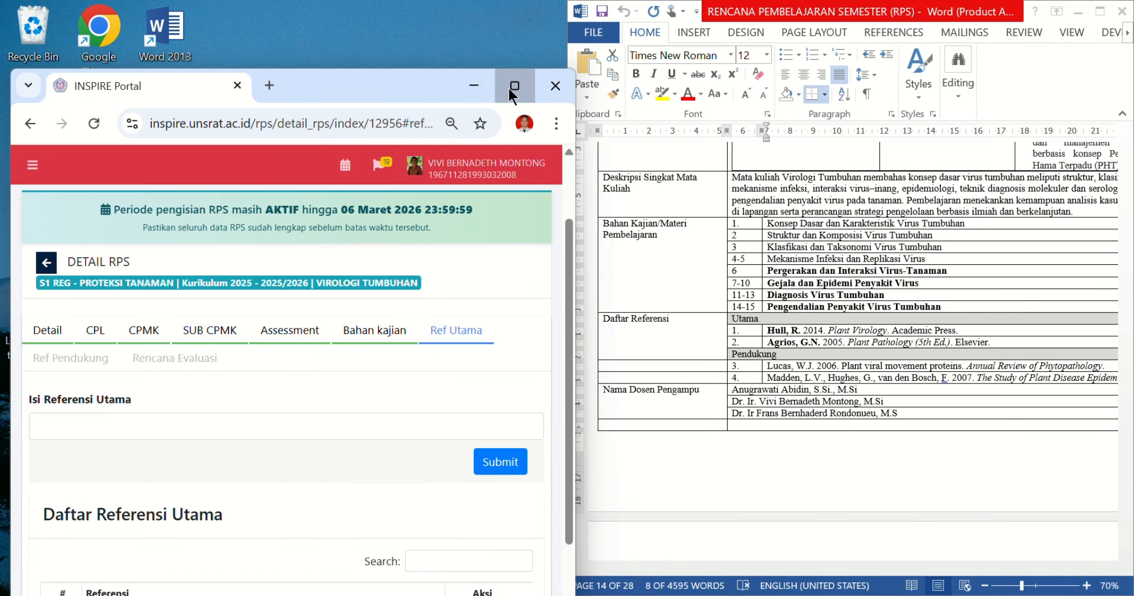
left_click(511, 86)
scroll(635, 439, "down", 2)
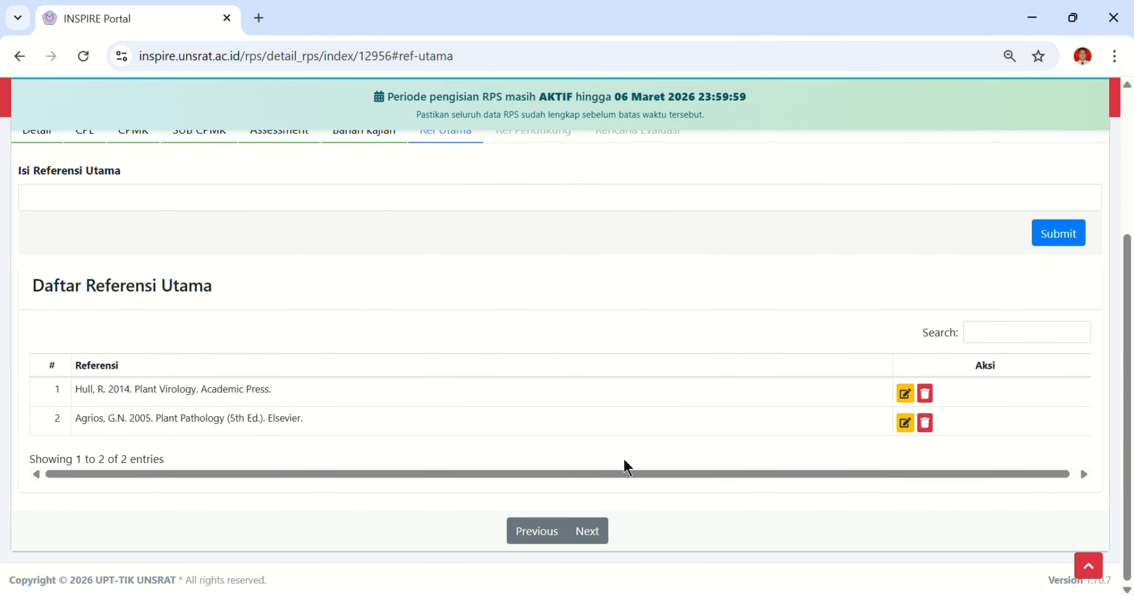
left_click(596, 537)
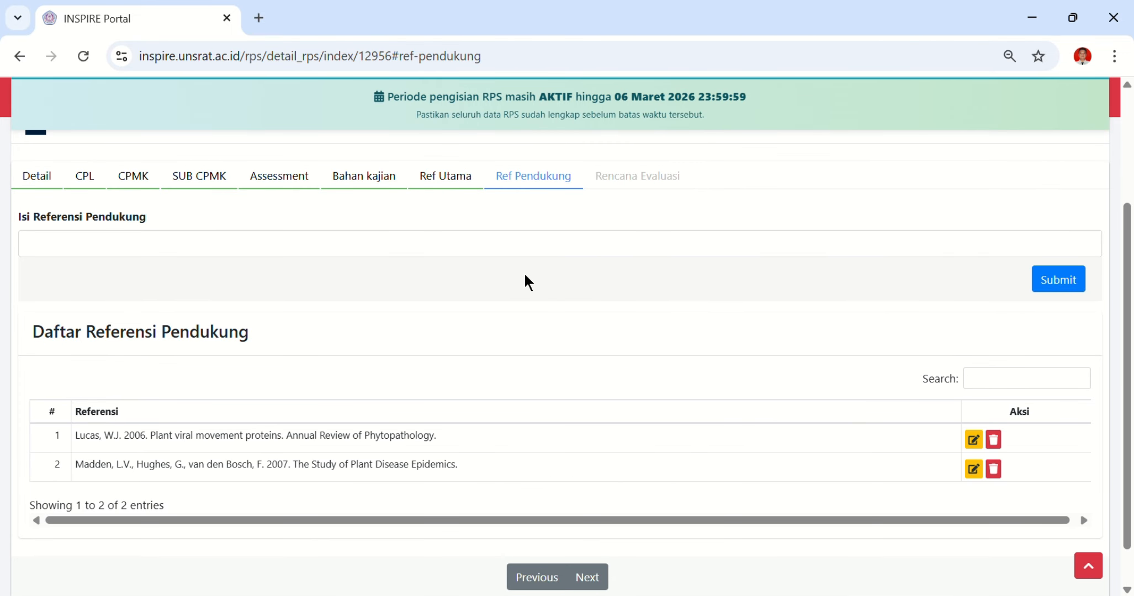
left_click(588, 577)
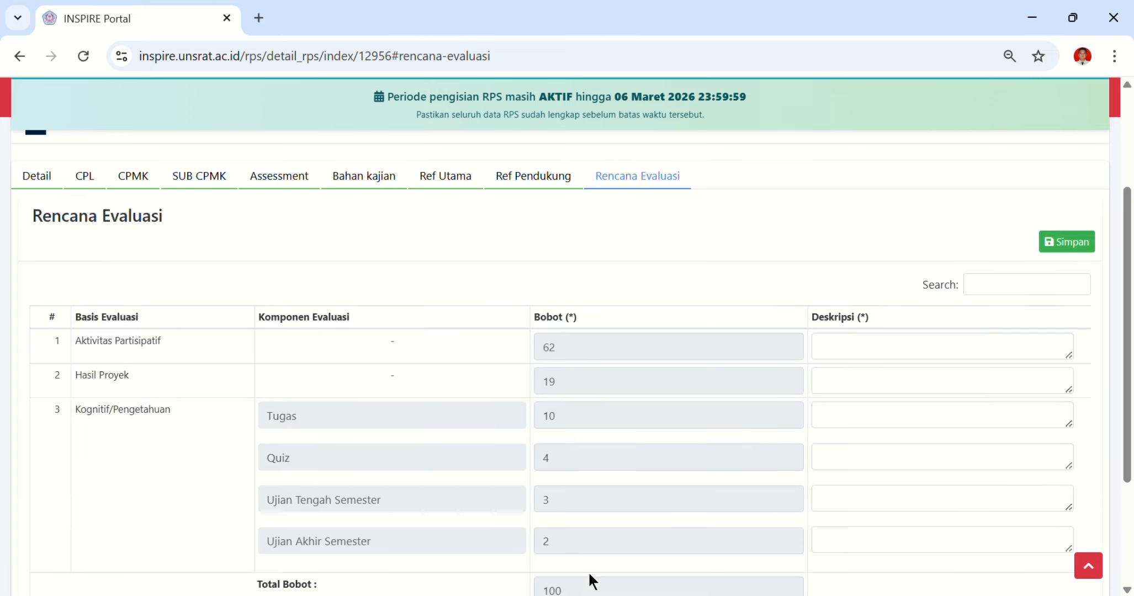
- Review the Rencana Evaluasi table, checking the Bobot of each evaluation component, the Total Bobot and the Deskripsi column
scroll(585, 455, "down", 2)
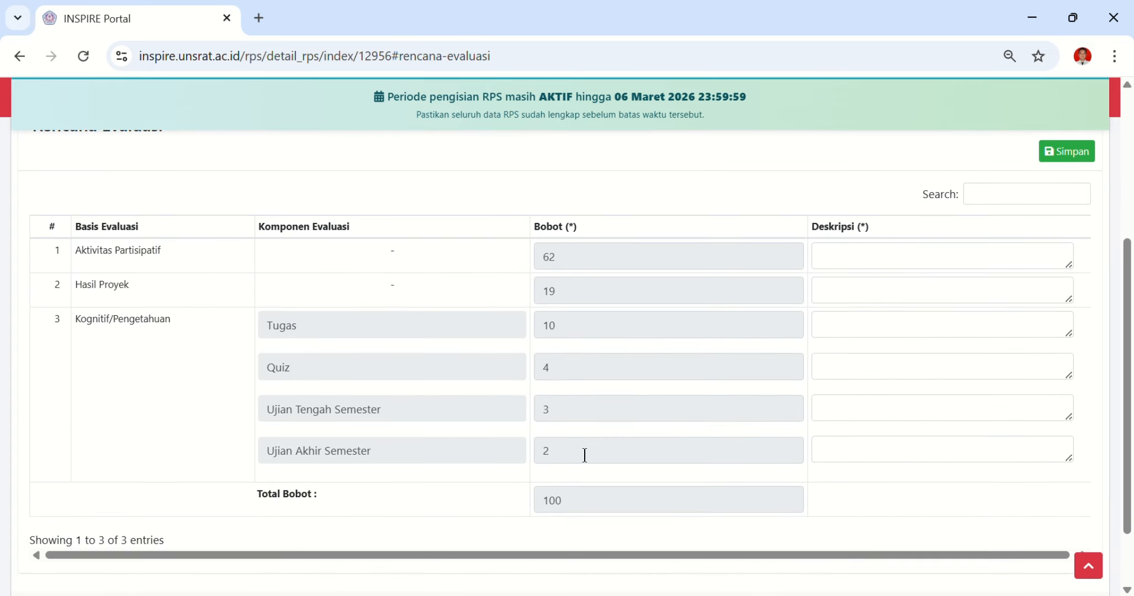
scroll(585, 455, "up", 2)
scroll(584, 457, "down", 2)
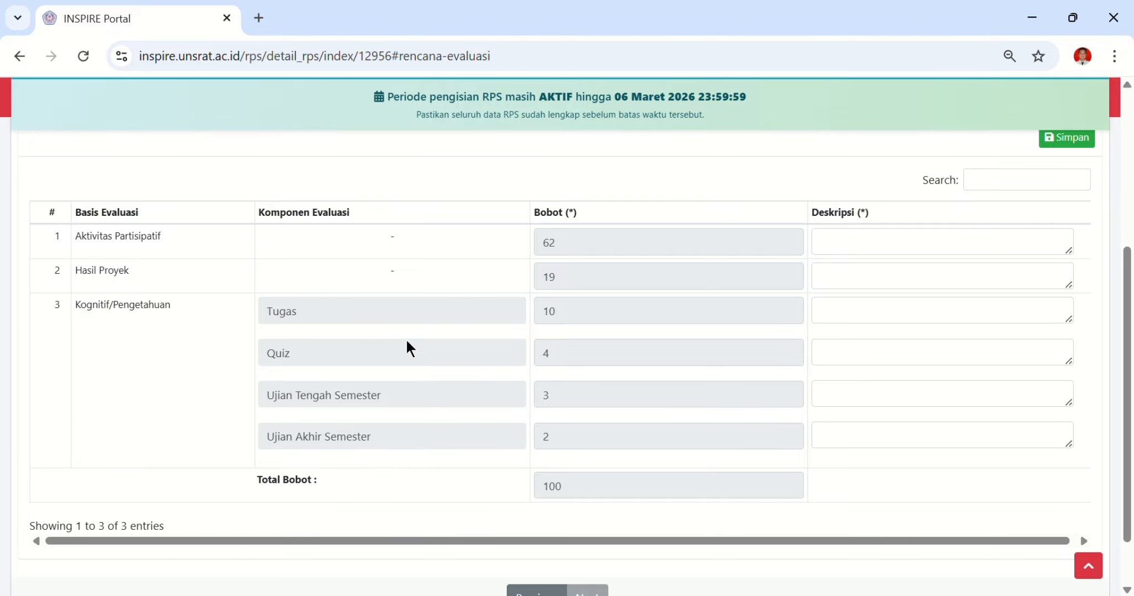
scroll(414, 311, "up", 2)
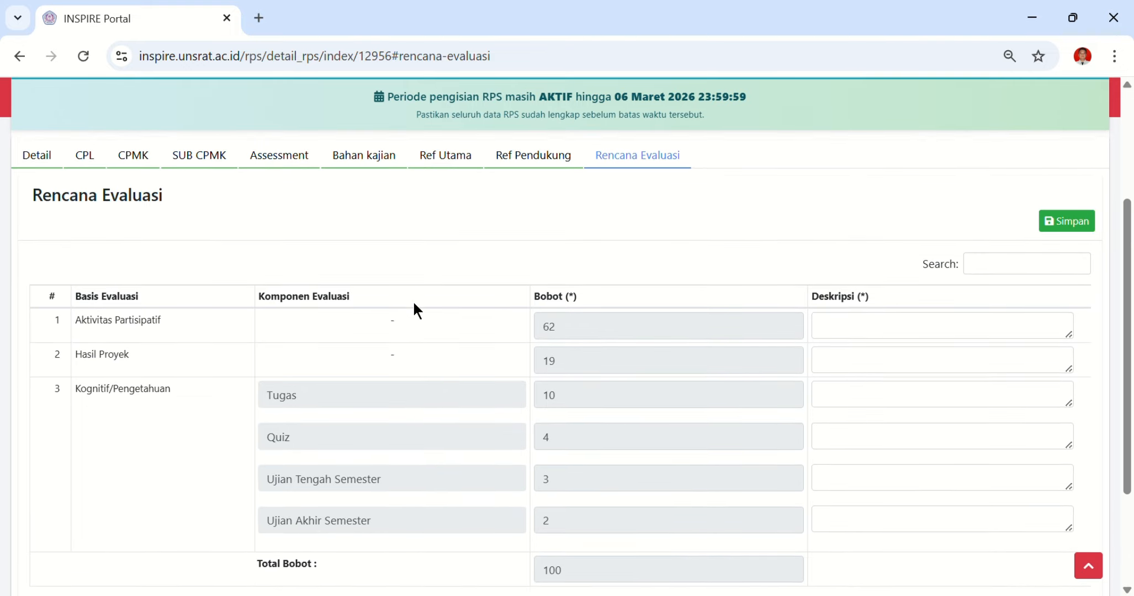
scroll(415, 307, "down", 2)
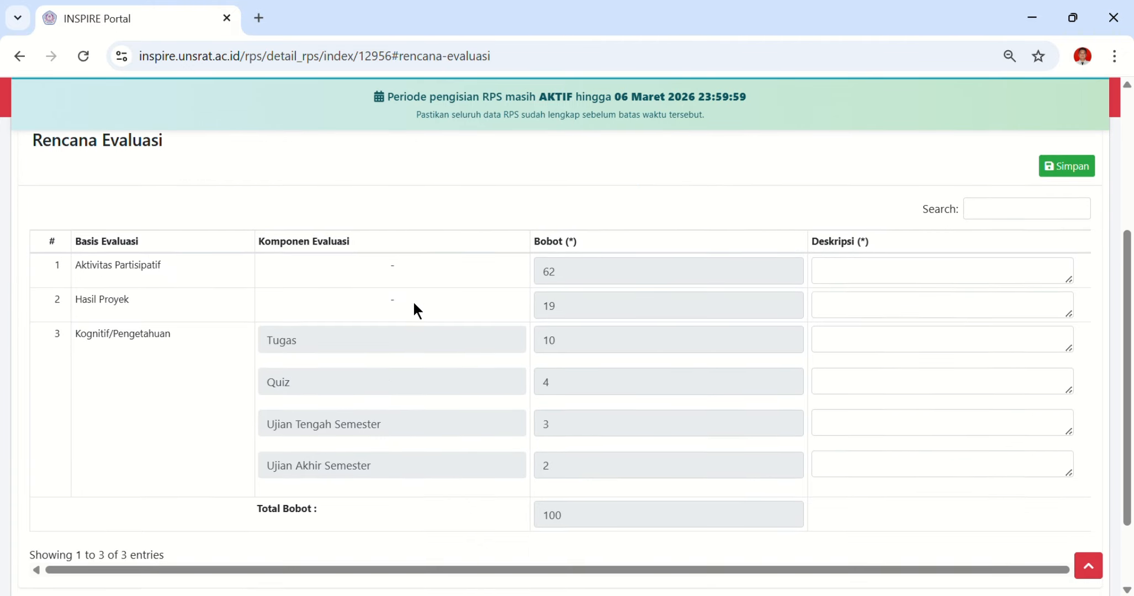
scroll(414, 303, "down", 1)
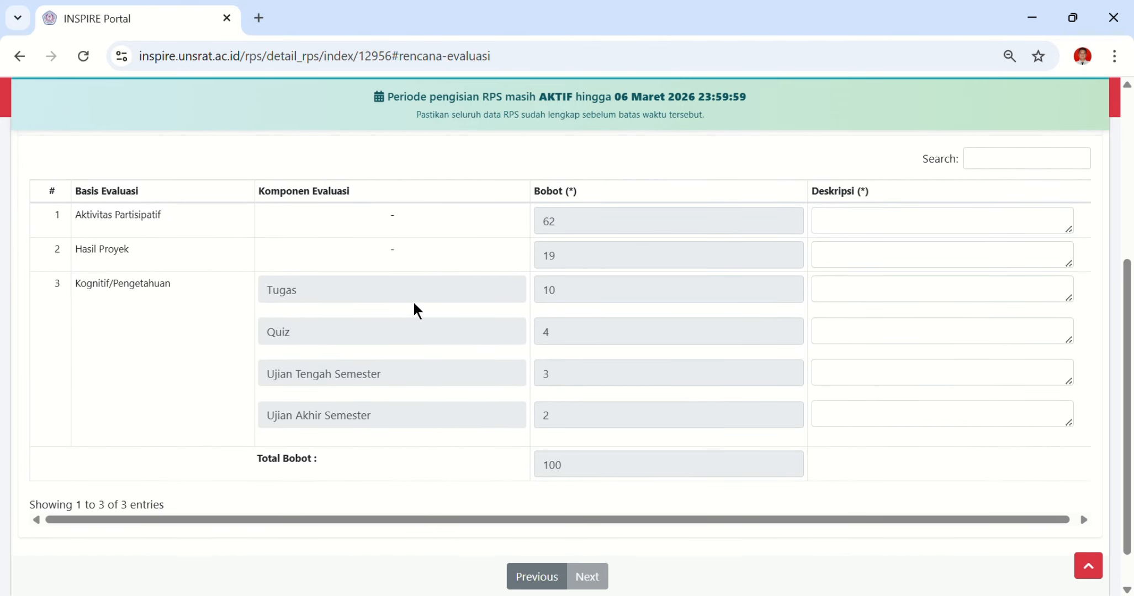
scroll(414, 304, "up", 2)
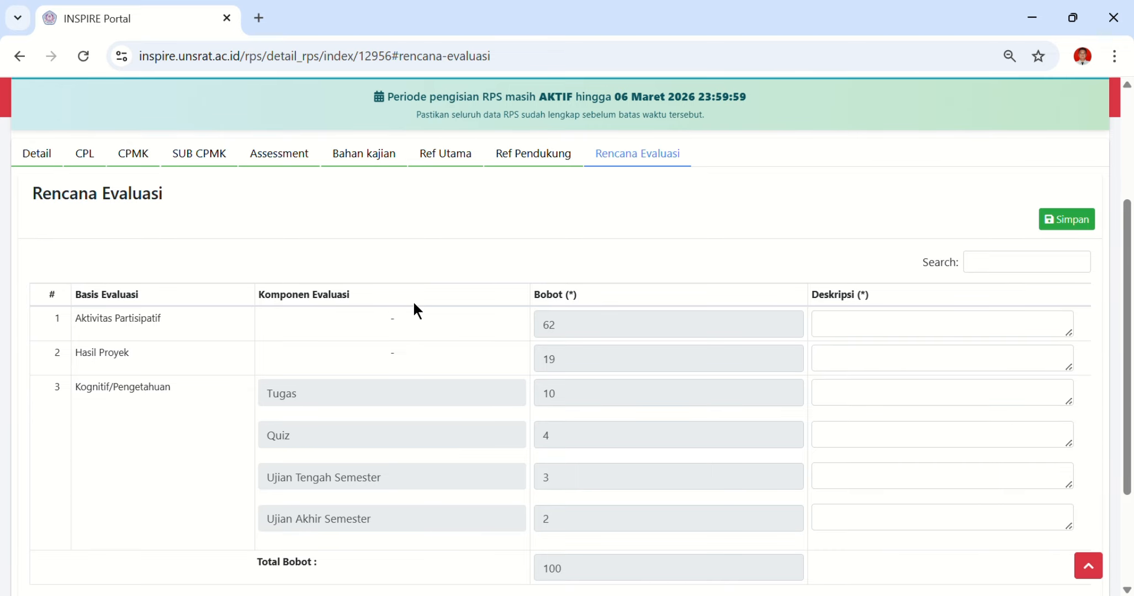
scroll(413, 306, "down", 2)
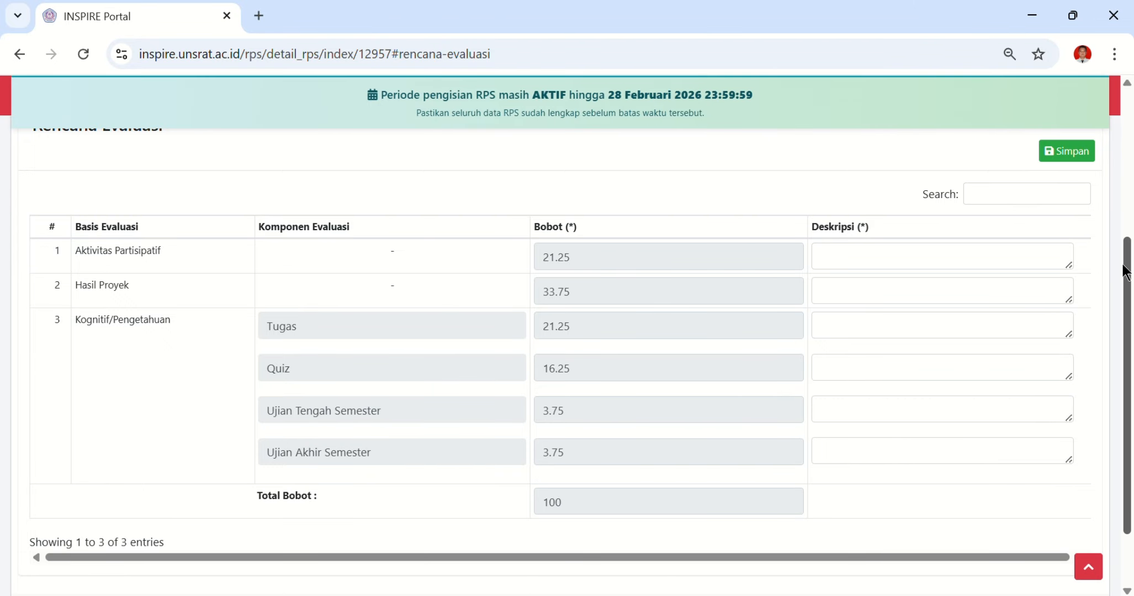
scroll(1121, 329, "down", 2)
scroll(1126, 306, "up", 5)
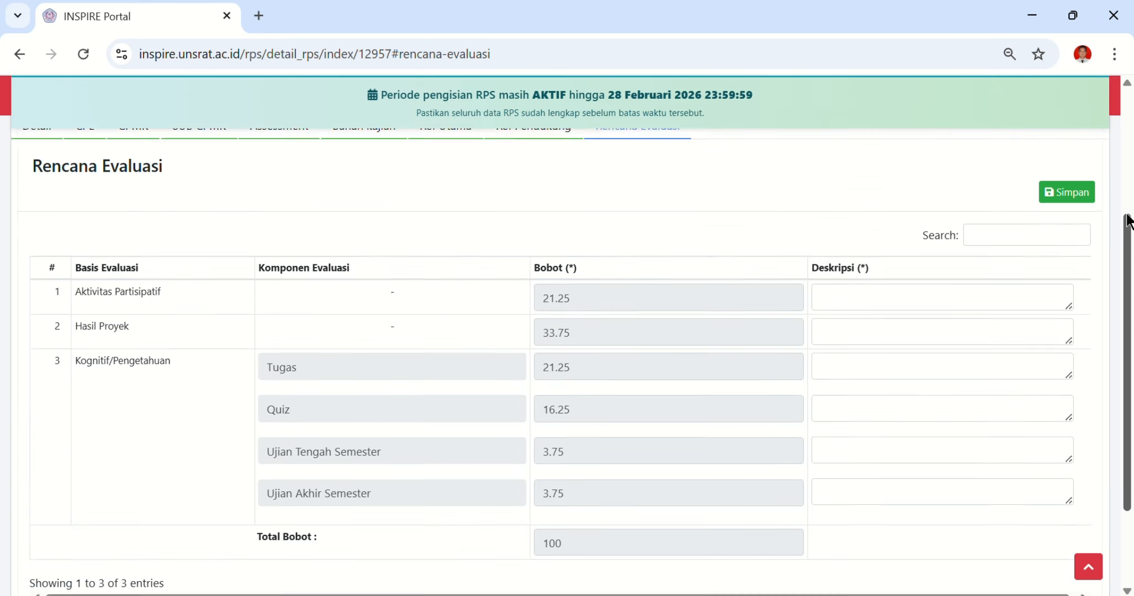
- Save the Rencana Evaluasi, confirm the save and leave the RPS detail page
left_click(1067, 323)
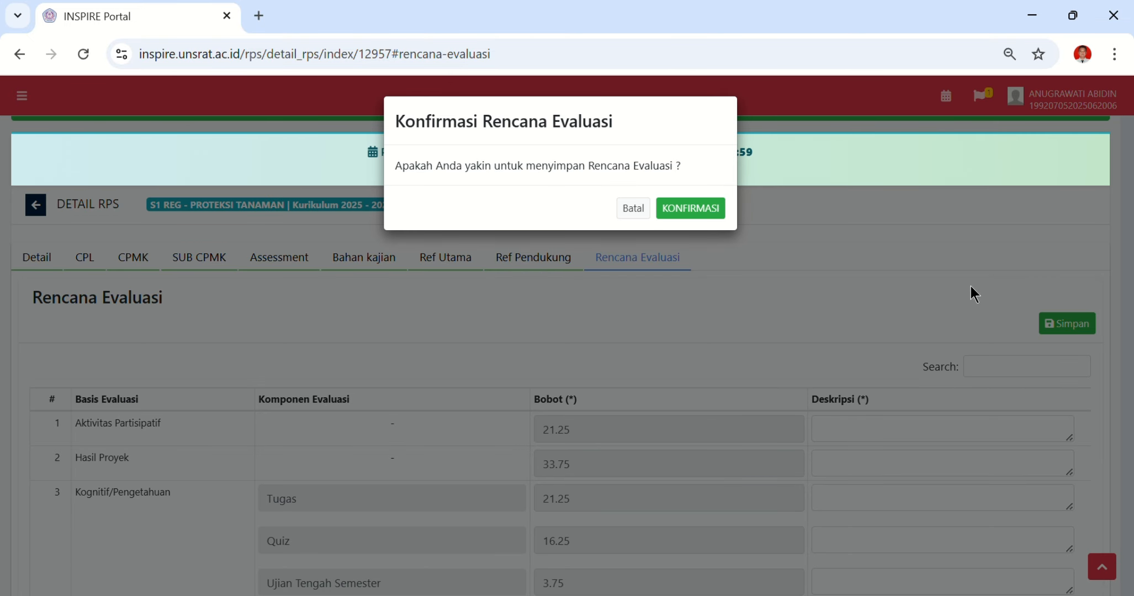
left_click(690, 208)
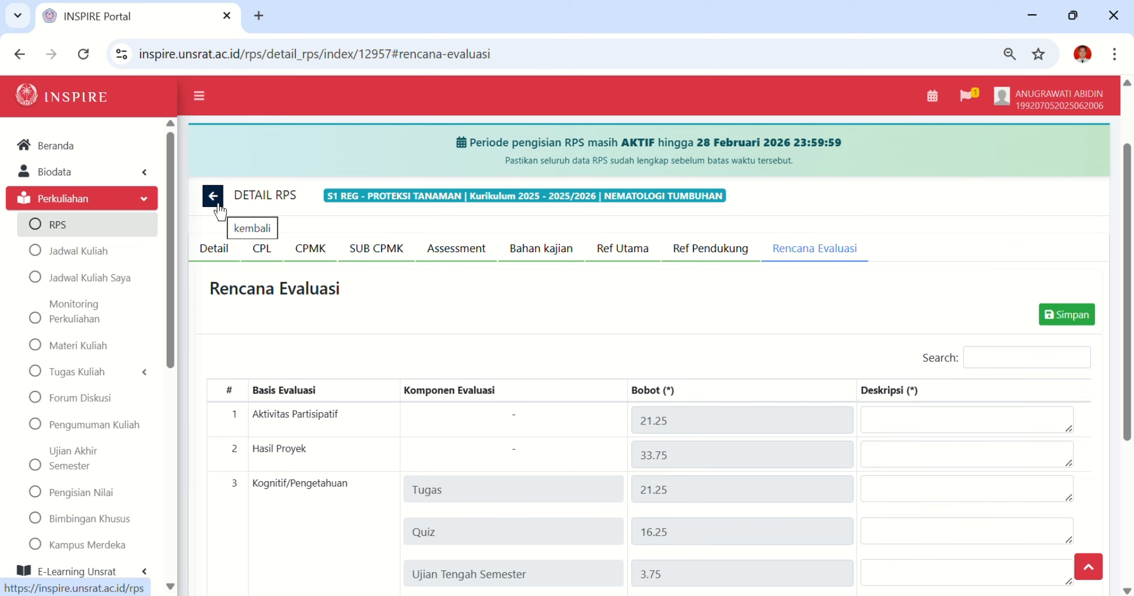
left_click(217, 204)
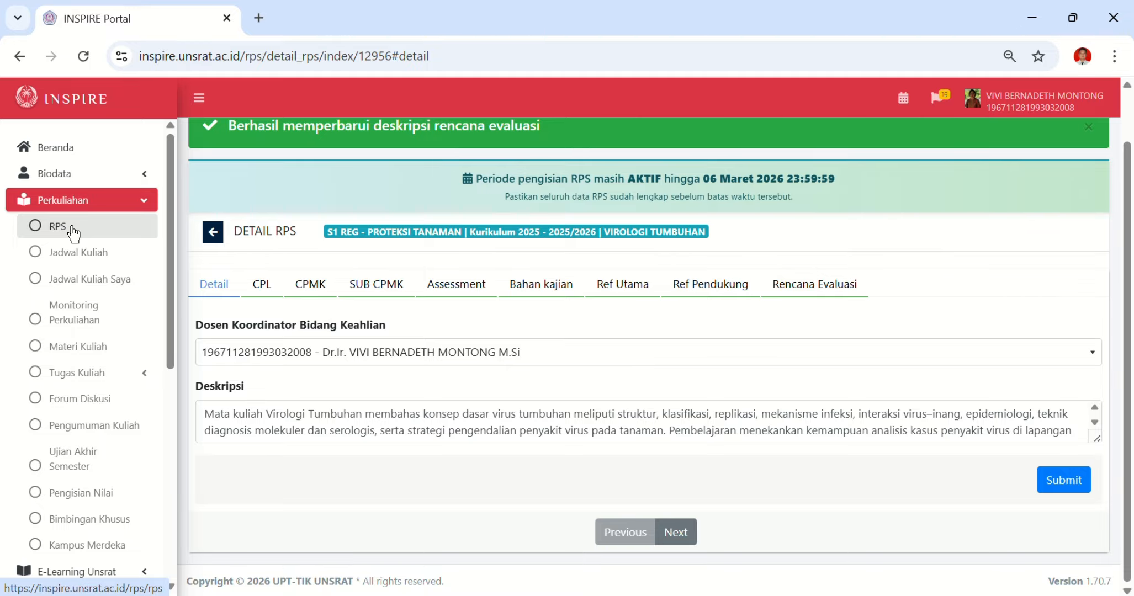
- Go to the RPS course list and open the Aktivitas page of VIROLOGI TUMBUHAN (PTN2352)
left_click(73, 232)
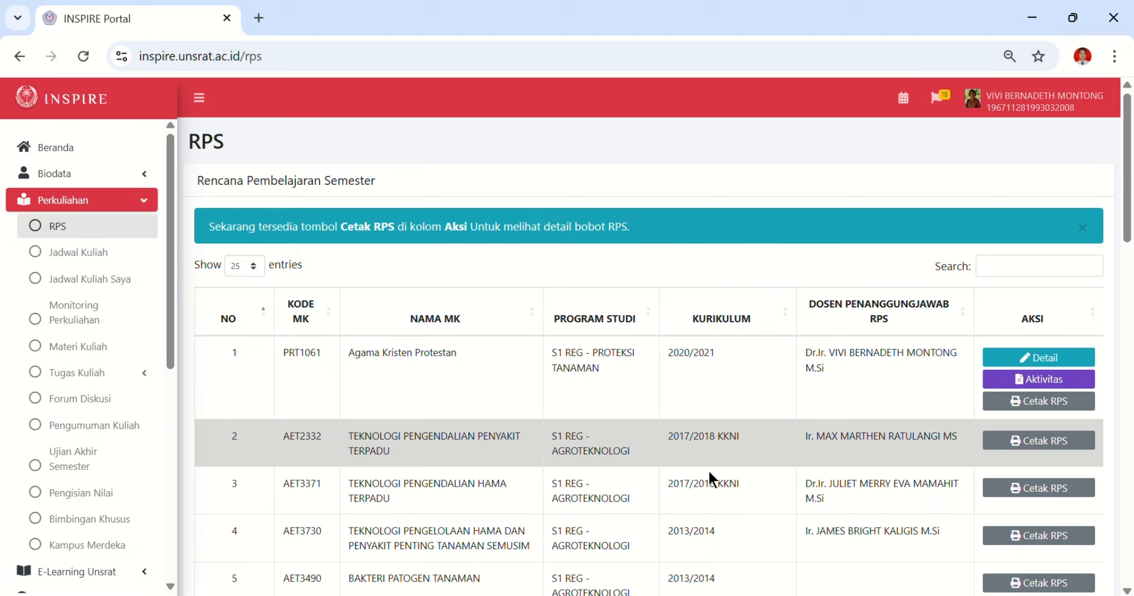
scroll(708, 470, "down", 20)
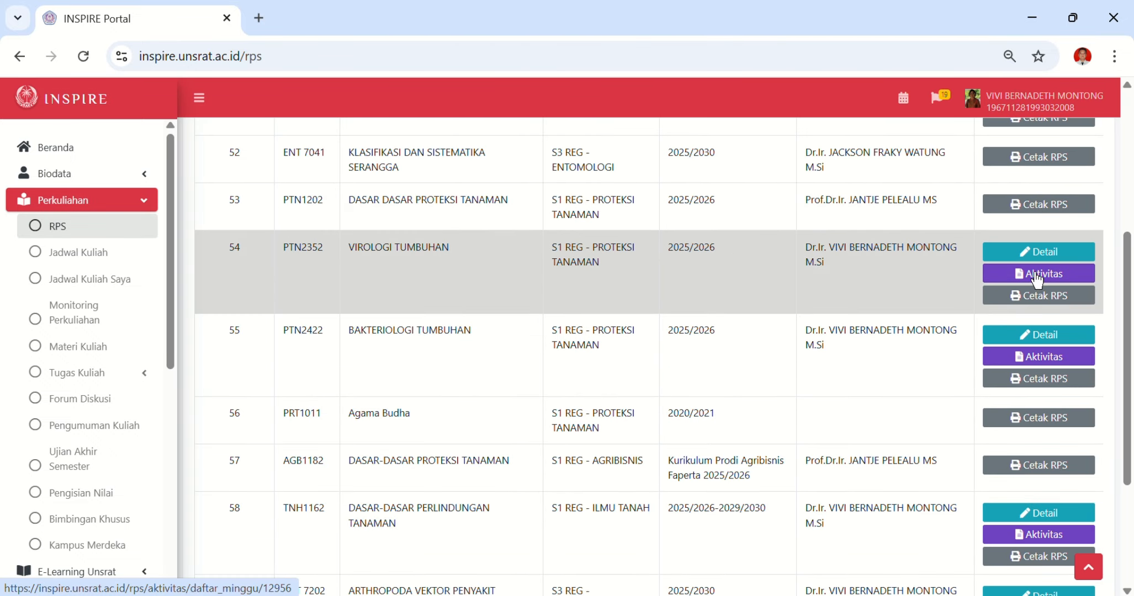
left_click(1035, 279)
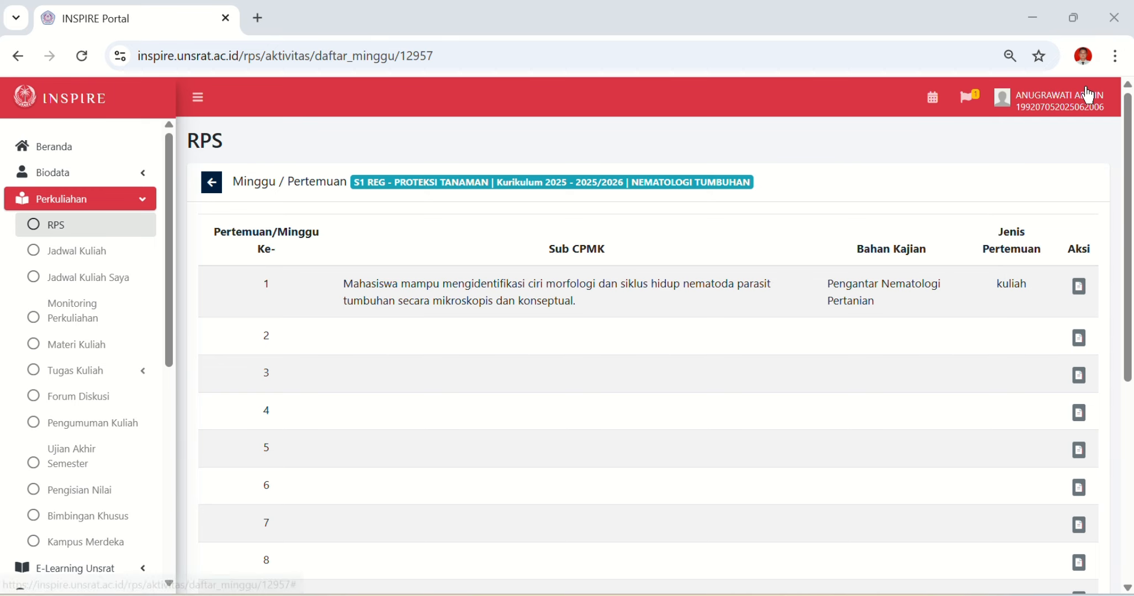
- Place the weekly meeting list side by side with the RPS Nematologi Tumbuhan Word document and open the activity form for meeting 2
mouse_move(1074, 16)
left_click(992, 66)
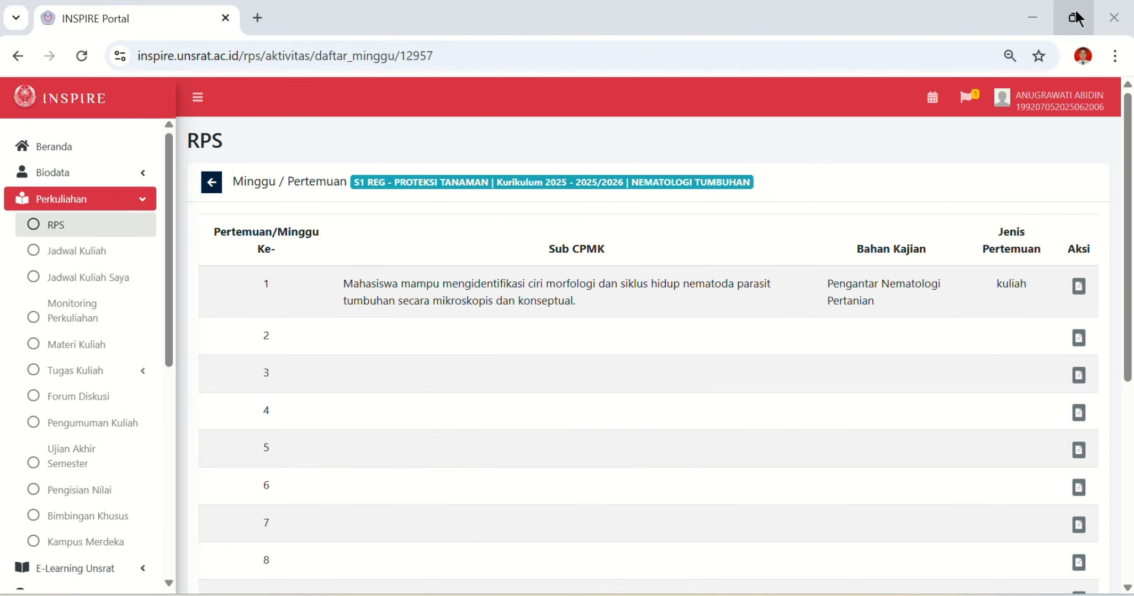
mouse_move(1074, 16)
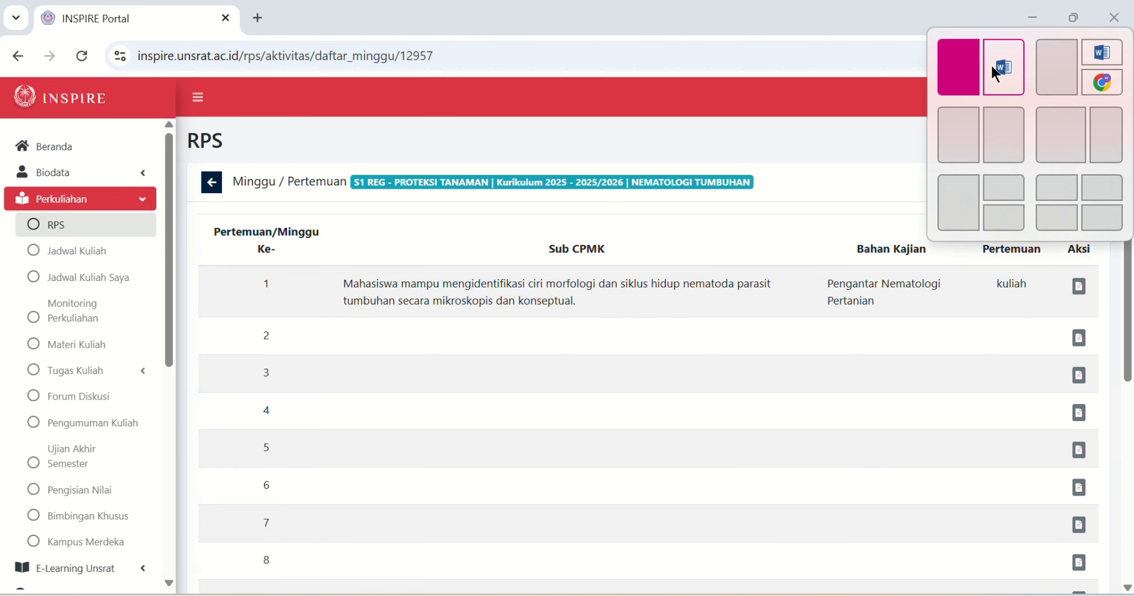
left_click(992, 65)
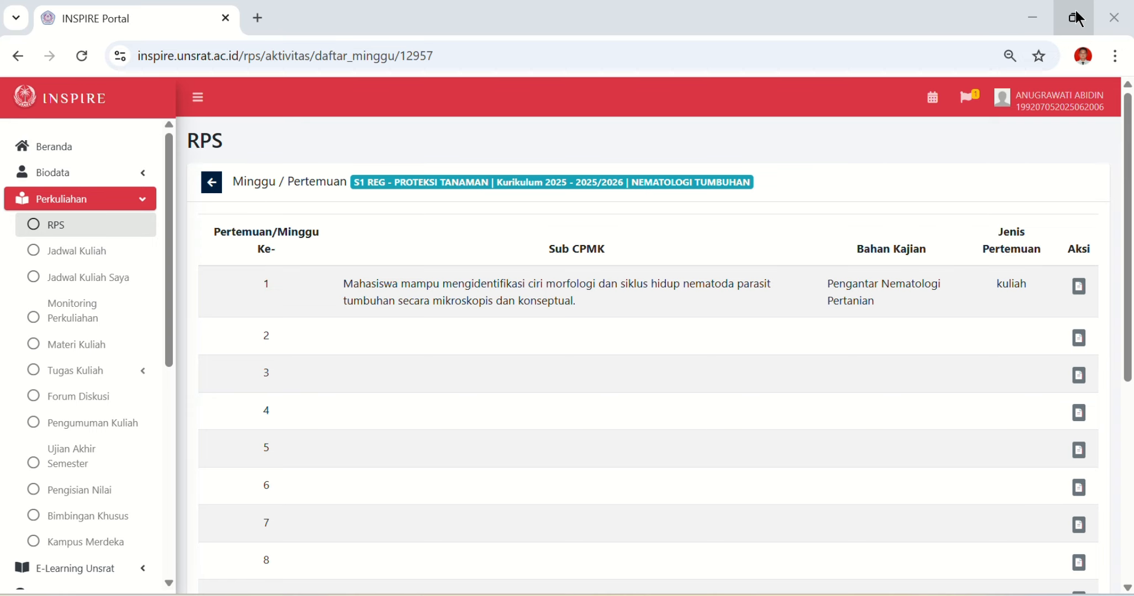
mouse_move(1075, 10)
left_click(990, 64)
mouse_move(1078, 18)
left_click(960, 66)
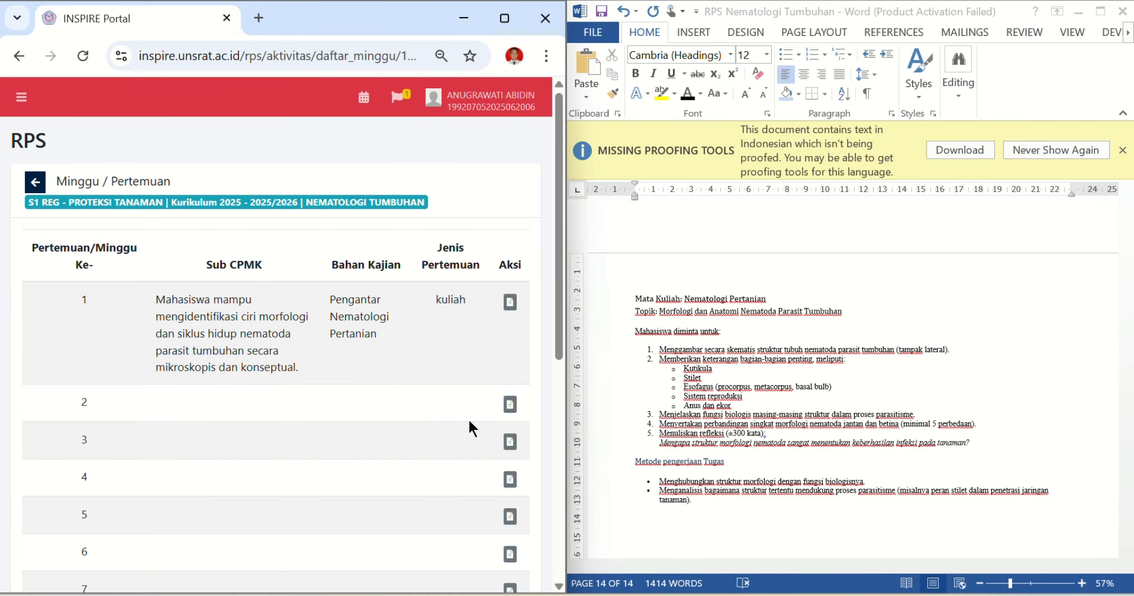
left_click(509, 406)
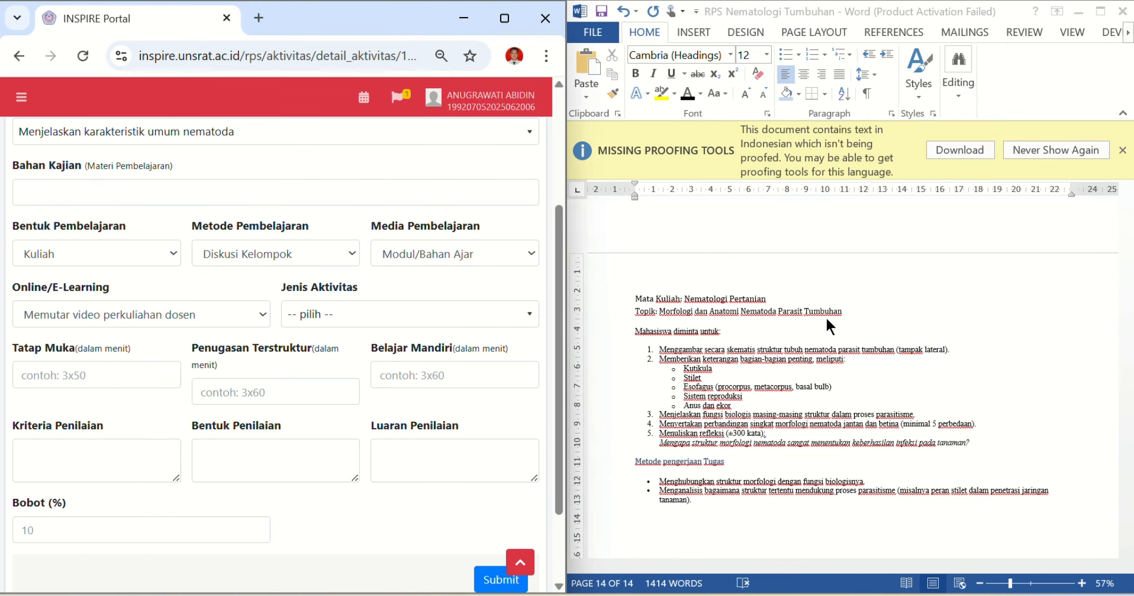
- Examine the weekly plan table in the Word document for each week's Sub-CPMK, materials, methods, time estimates, assignments and Bobot
scroll(826, 319, "up", 5)
scroll(826, 316, "up", 10)
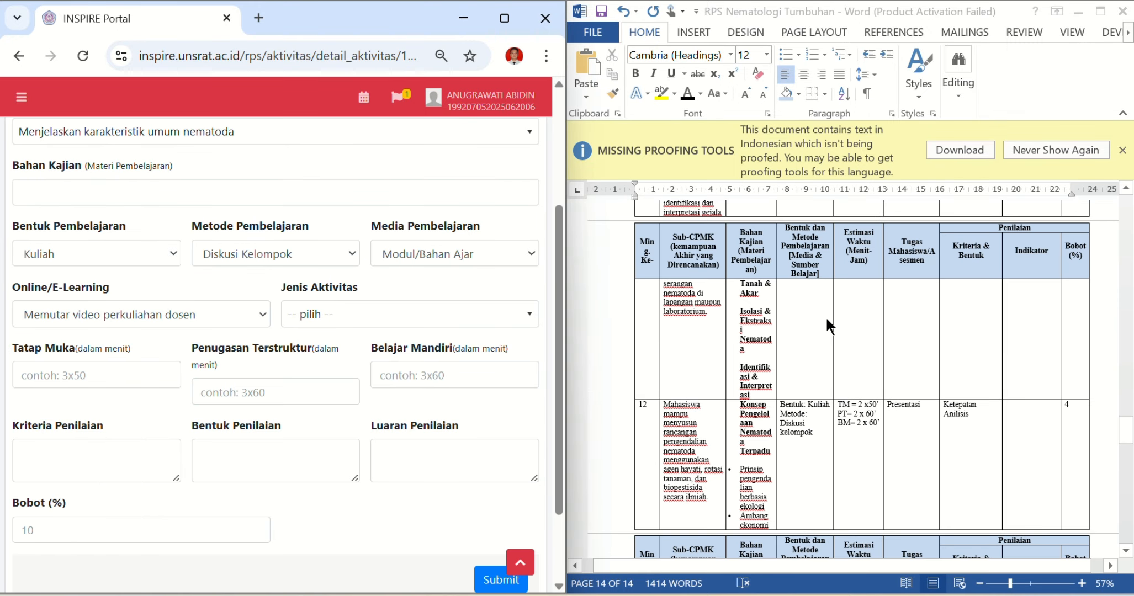
scroll(826, 316, "up", 10)
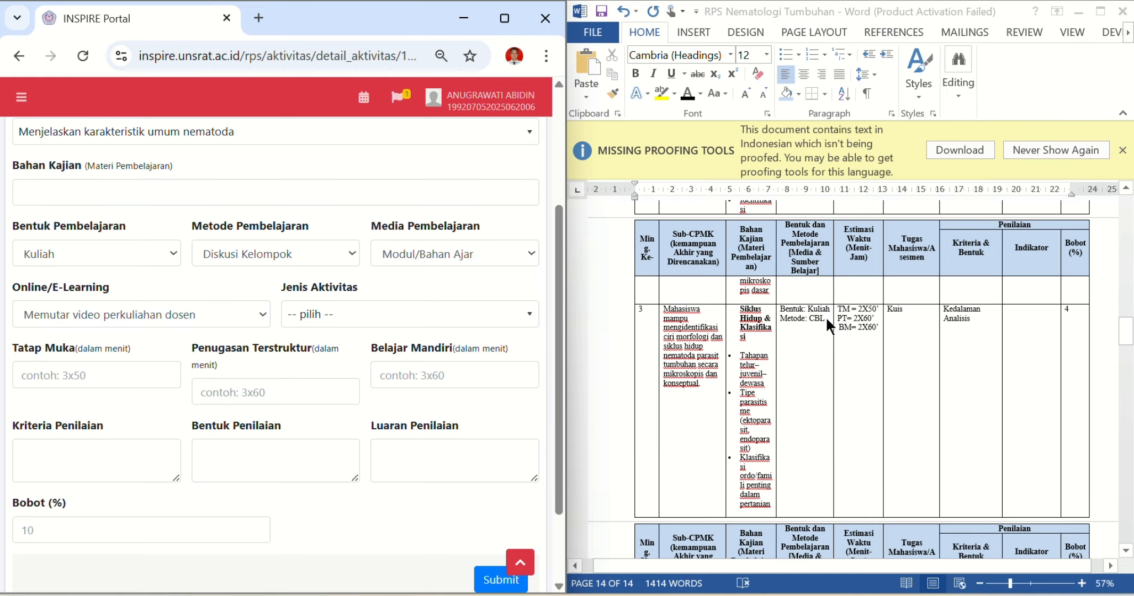
scroll(826, 316, "up", 5)
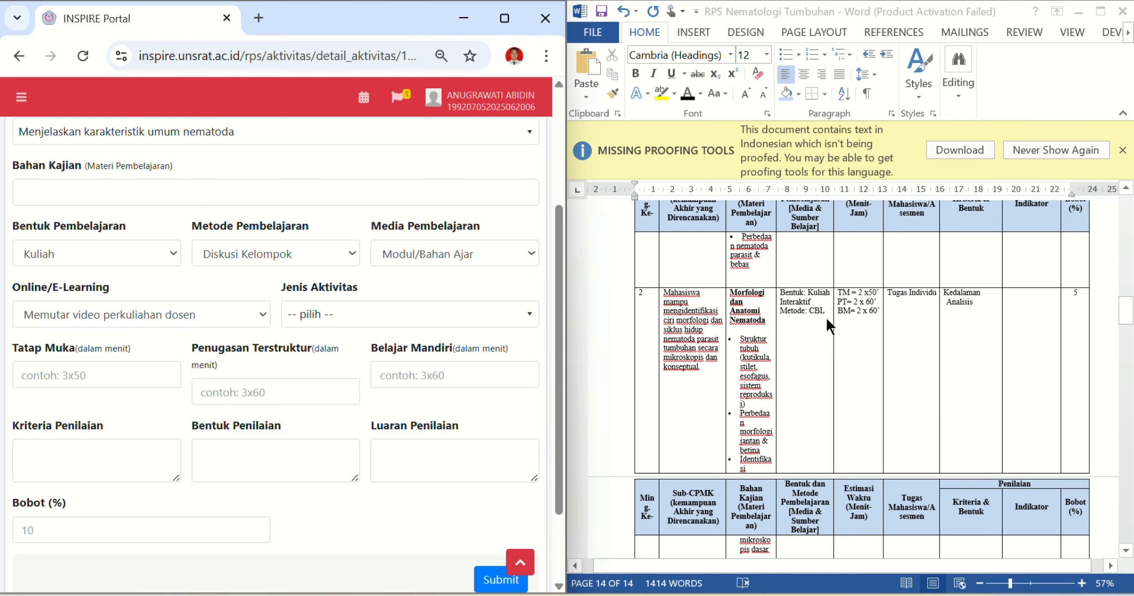
scroll(826, 319, "down", 15)
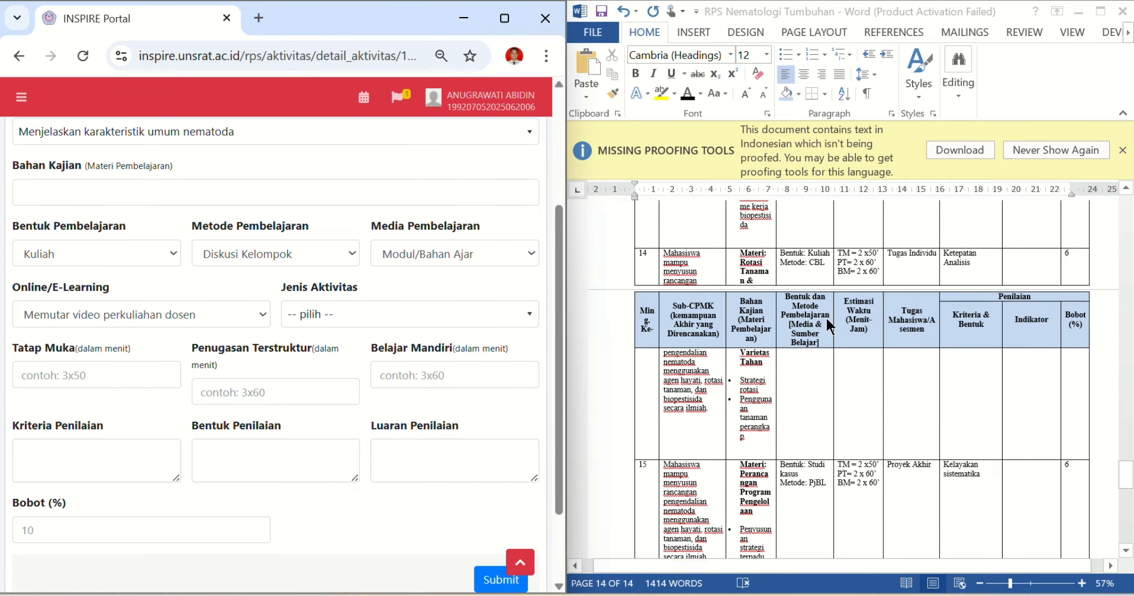
scroll(826, 316, "up", 8)
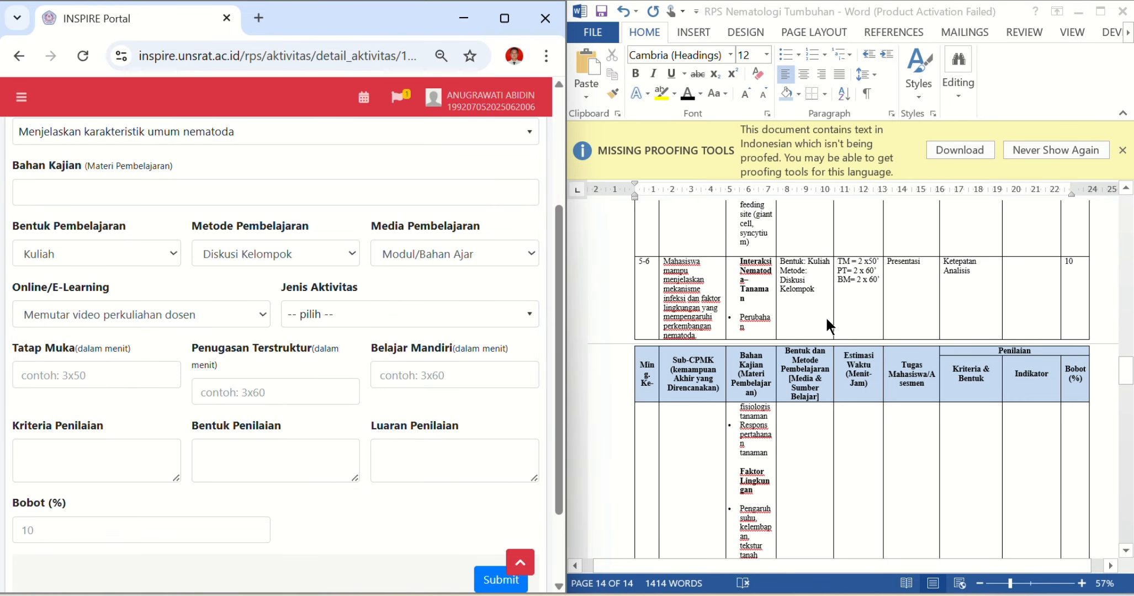
scroll(826, 316, "up", 6)
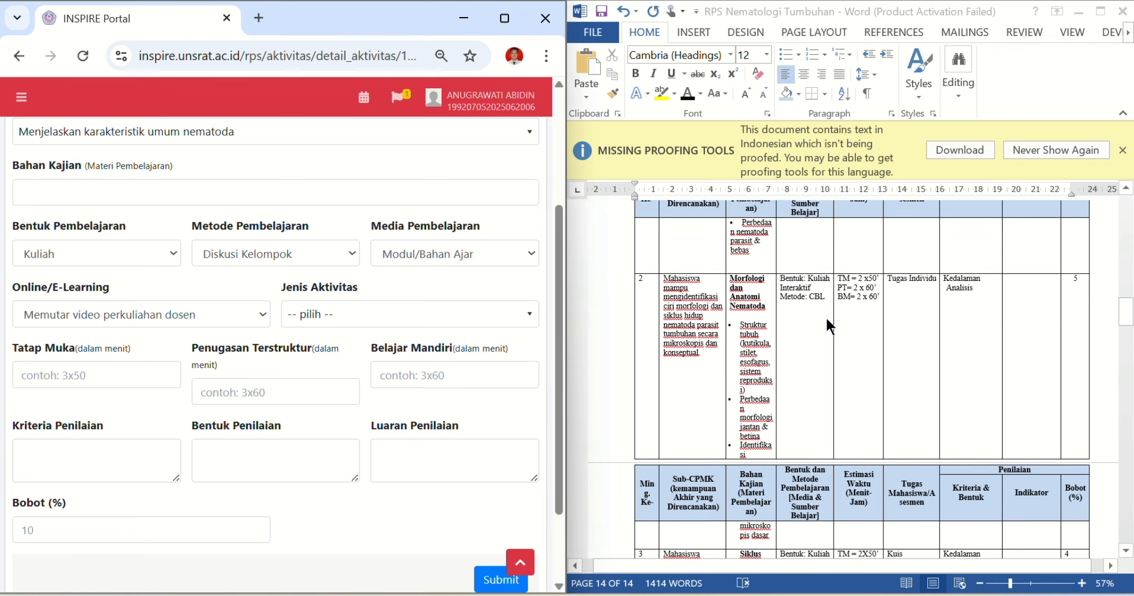
scroll(825, 316, "down", 18)
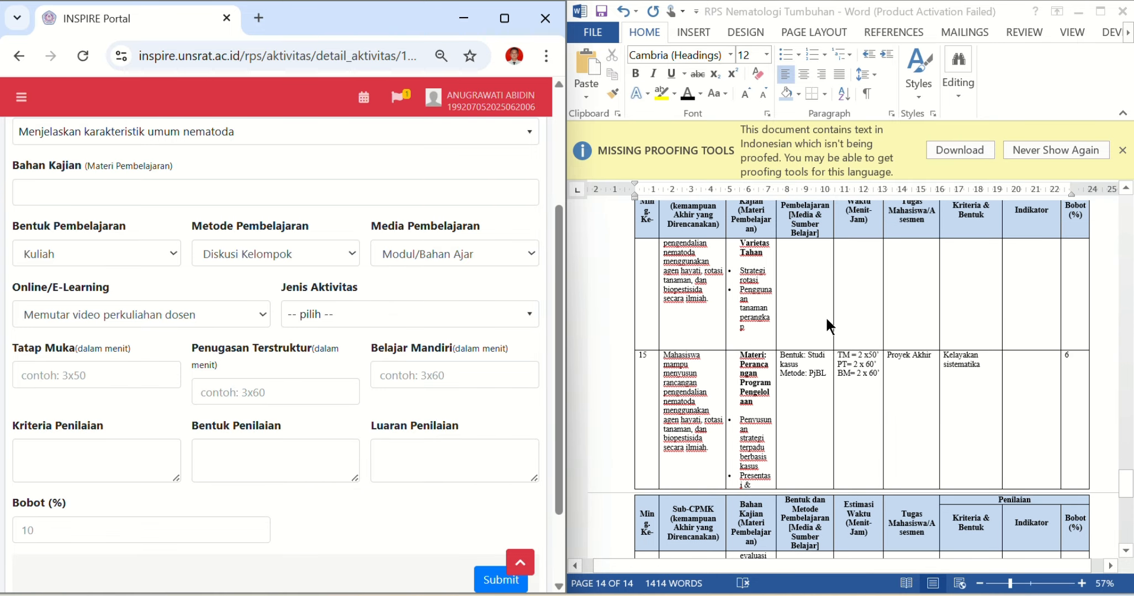
scroll(826, 317, "up", 10)
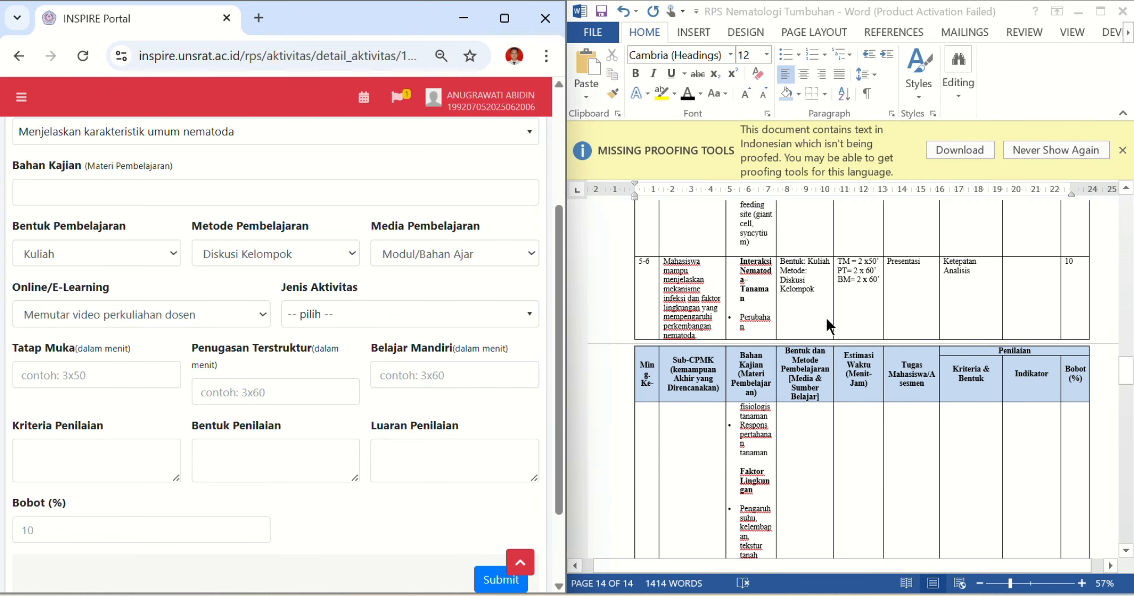
- Choose the Sub-CPMK on identifying nematode morphological characteristics and life cycle for meeting 2, matching week 2 in the Word document
scroll(825, 316, "up", 5)
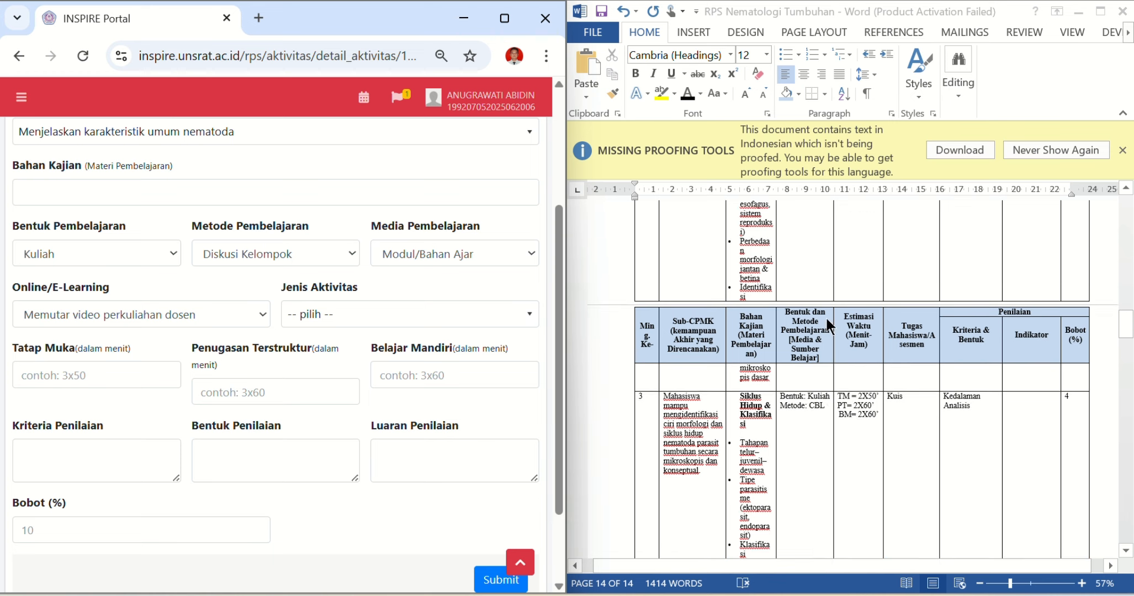
scroll(826, 317, "up", 3)
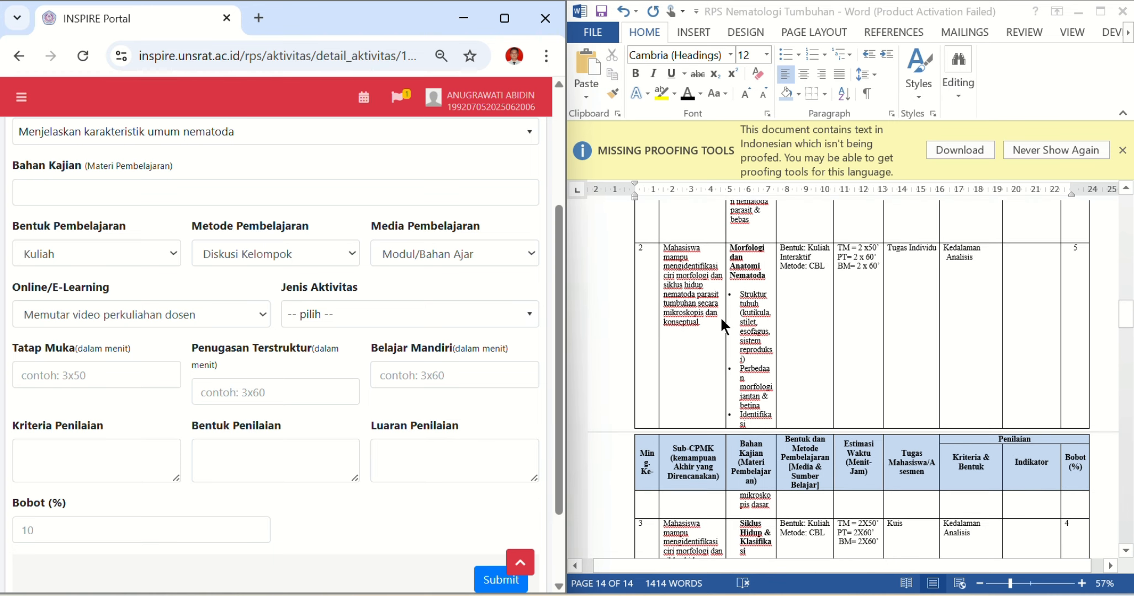
left_click(262, 136)
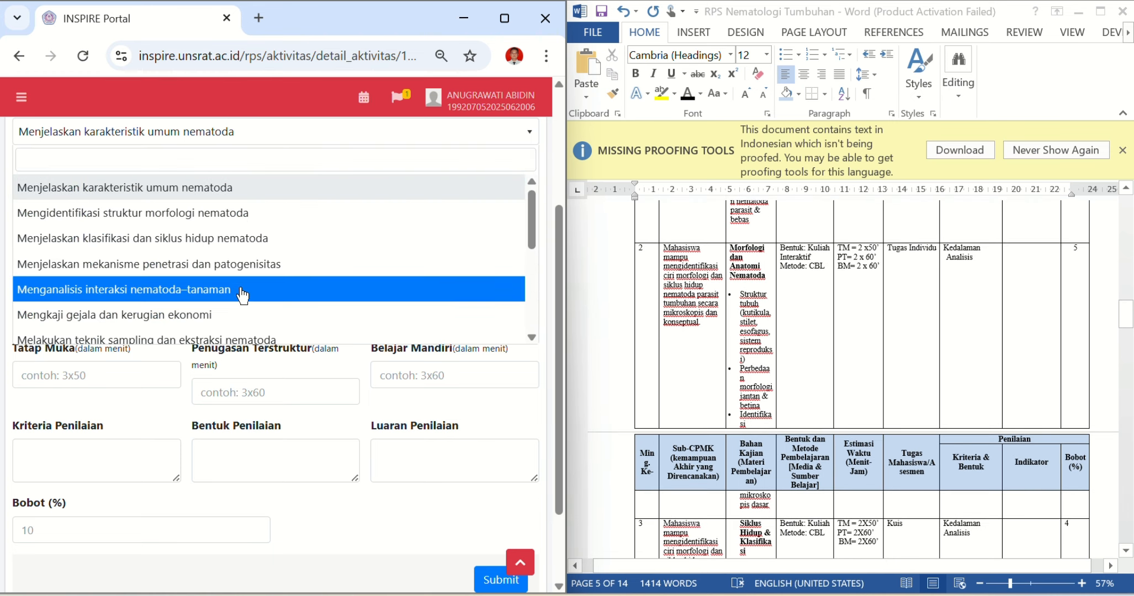
scroll(243, 295, "down", 3)
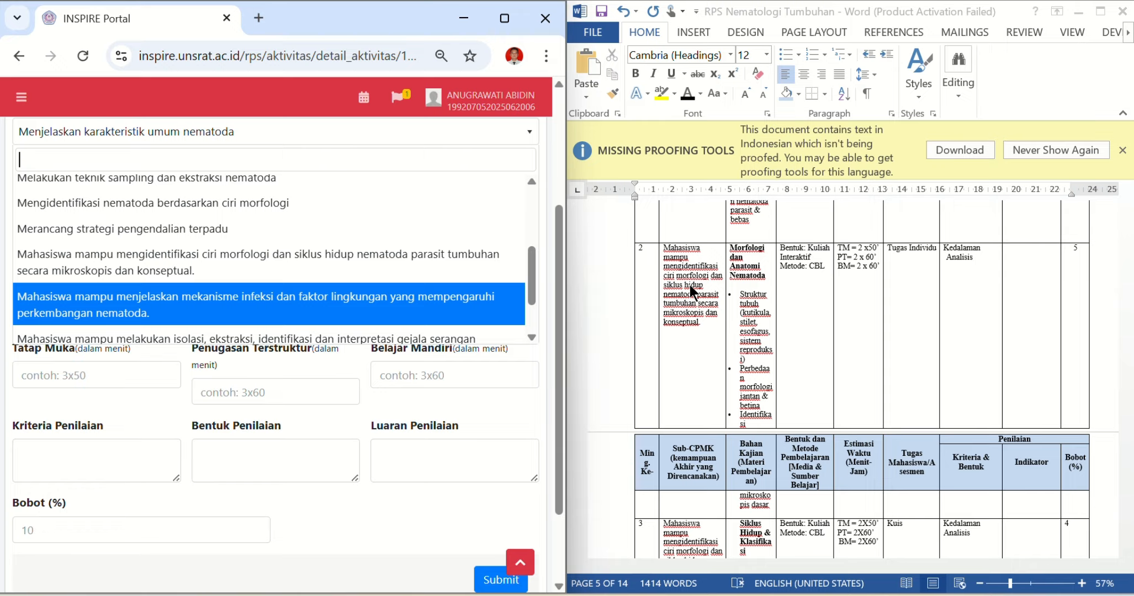
left_click(335, 270)
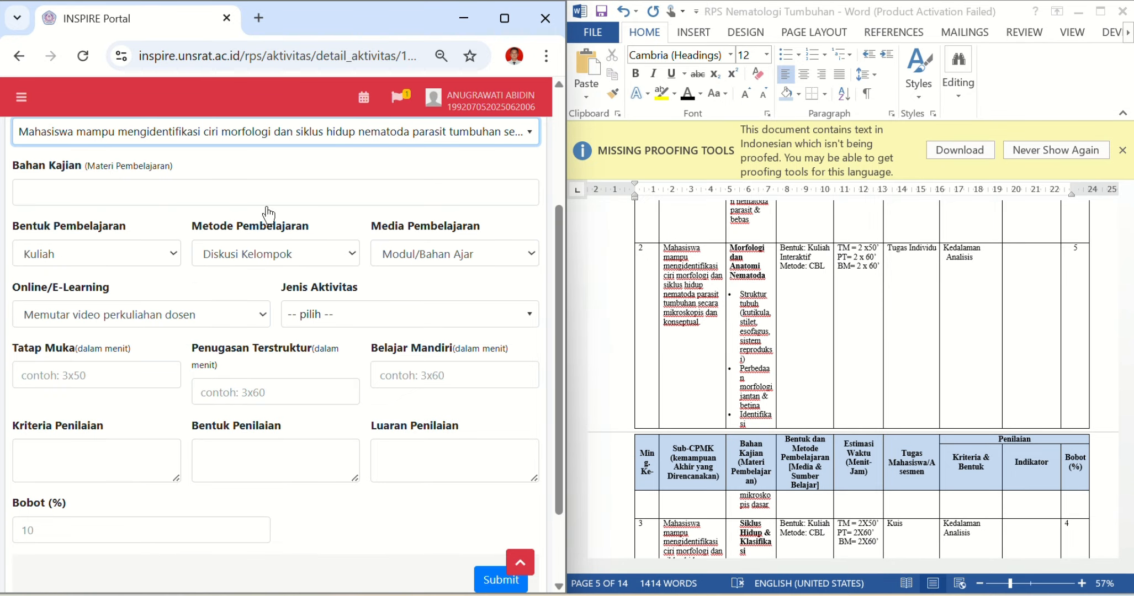
- Copy the week 2 topic "Morfologi dan Anatomi Nematoda" from the Word document into Bahan Kajian
left_click(768, 283)
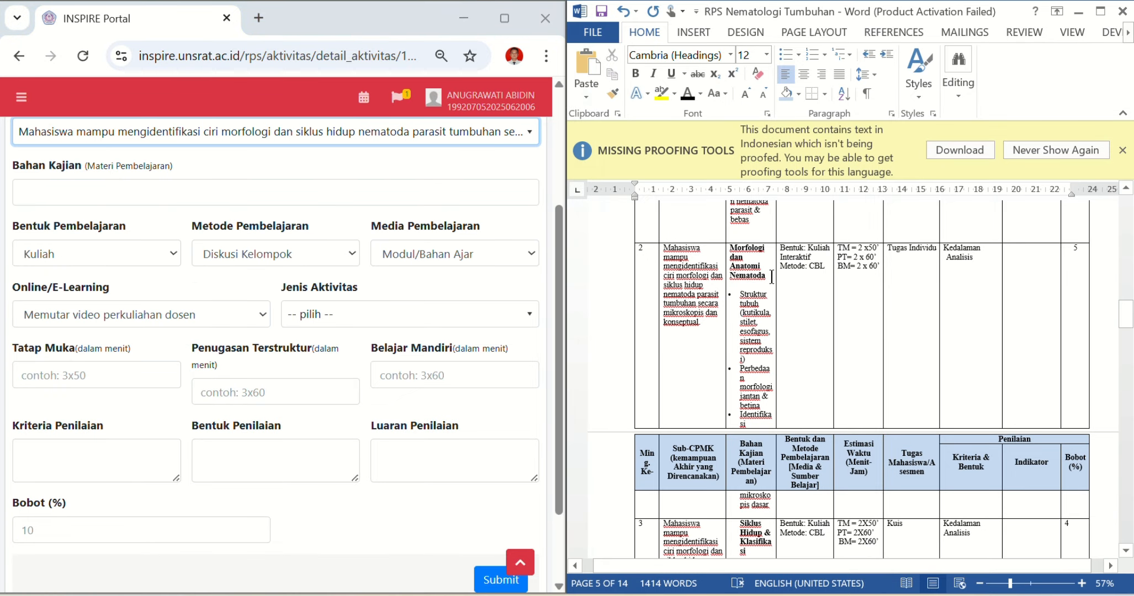
left_click_drag(772, 276, 729, 245)
key("ctrl+c")
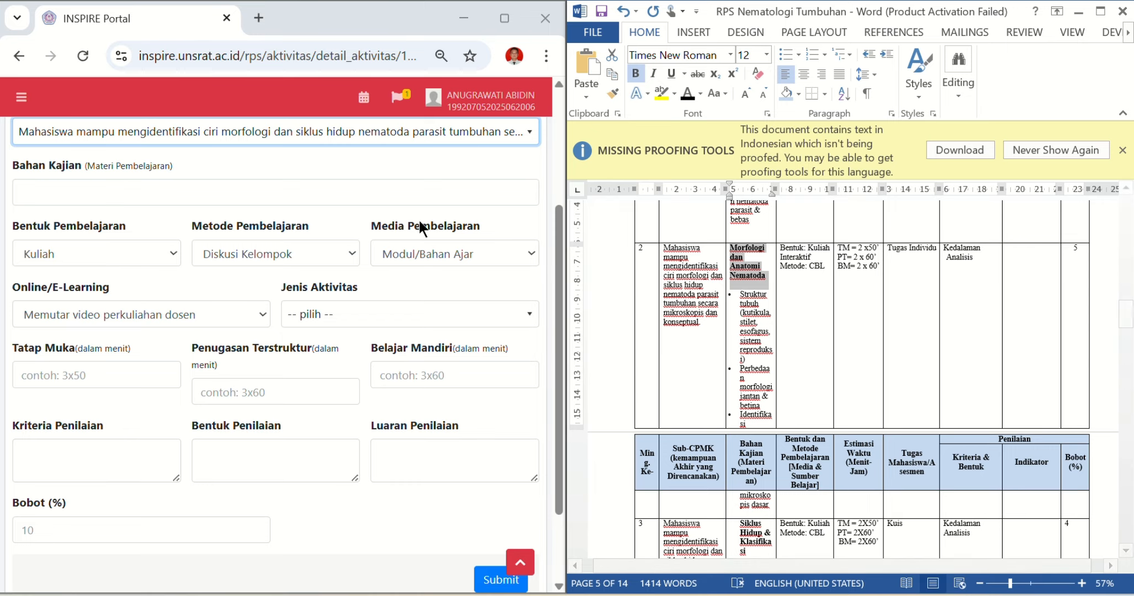
left_click(425, 200)
key("ctrl+v")
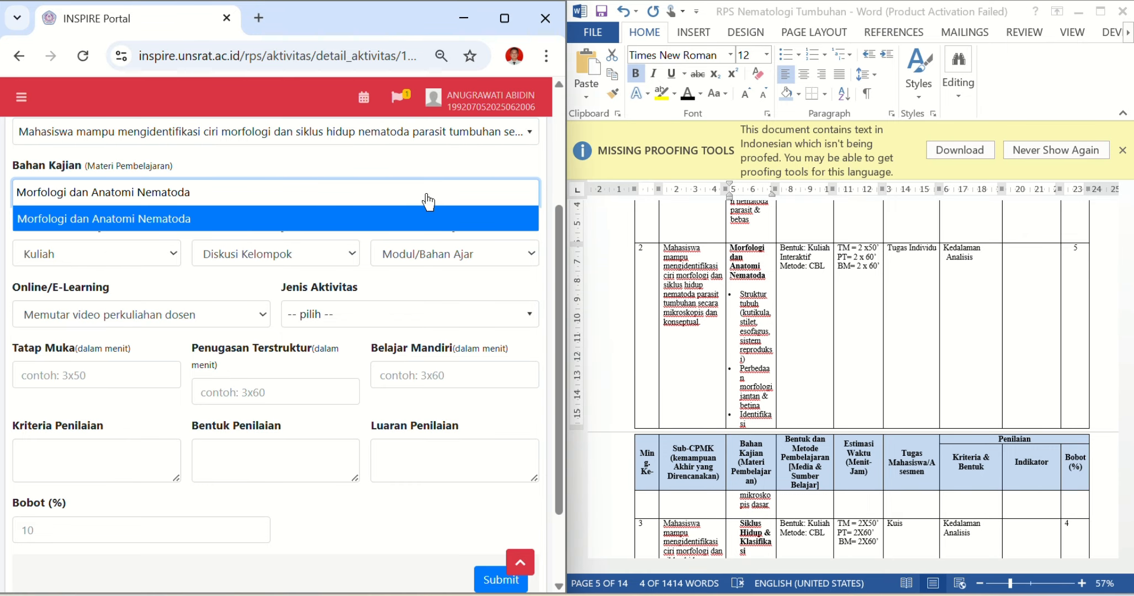
key("Return")
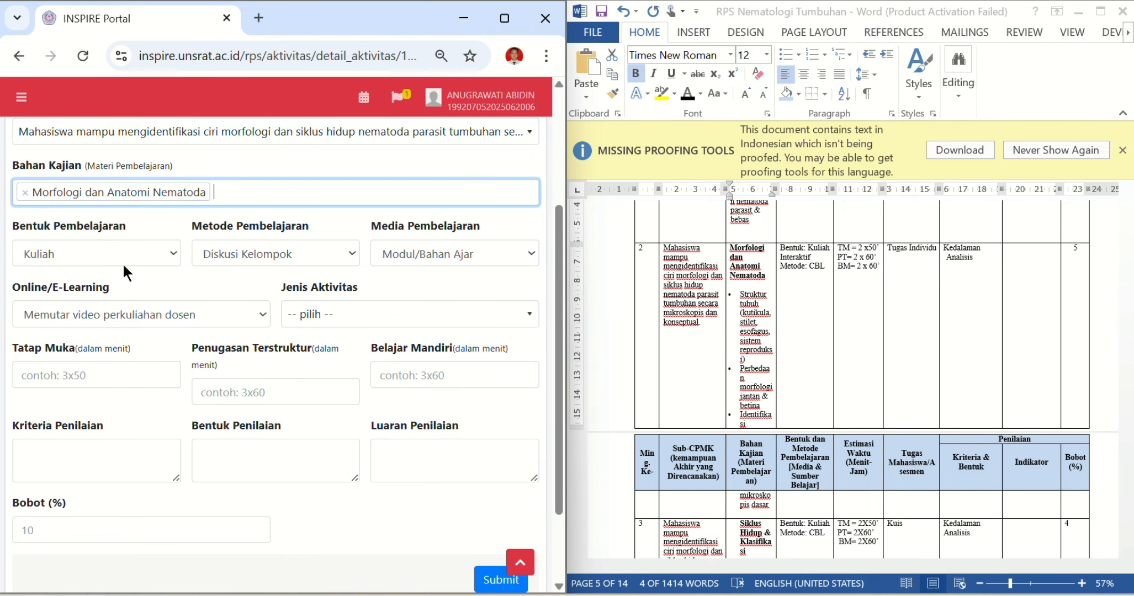
- Set Metode Pembelajaran to Studi Kasus, Online/E-Learning to Lainnya and Jenis Aktivitas to Kuliah
left_click(271, 247)
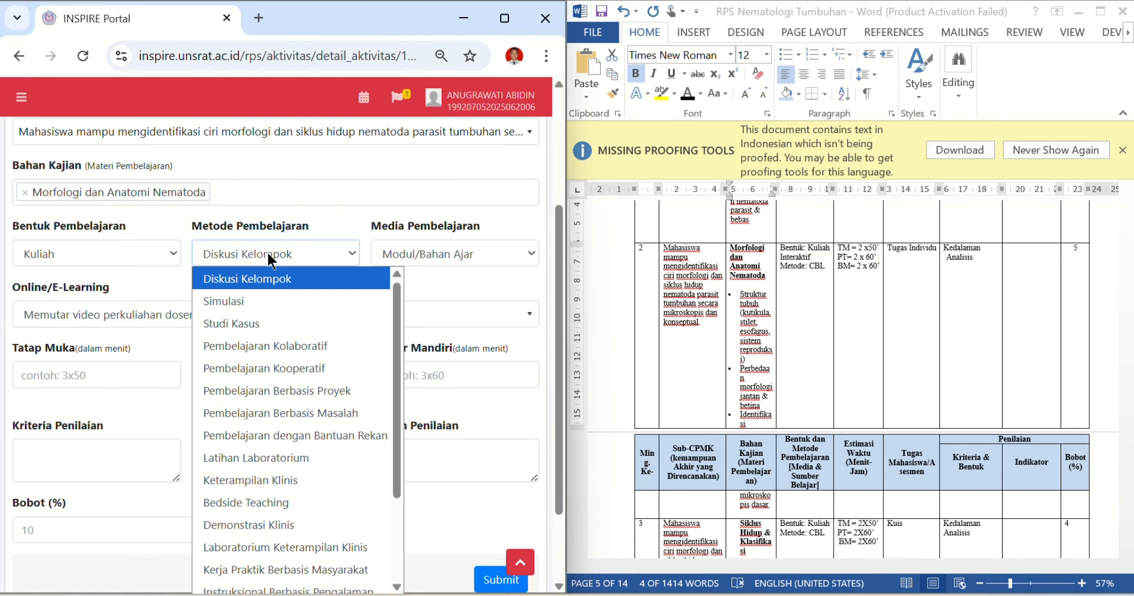
left_click(252, 322)
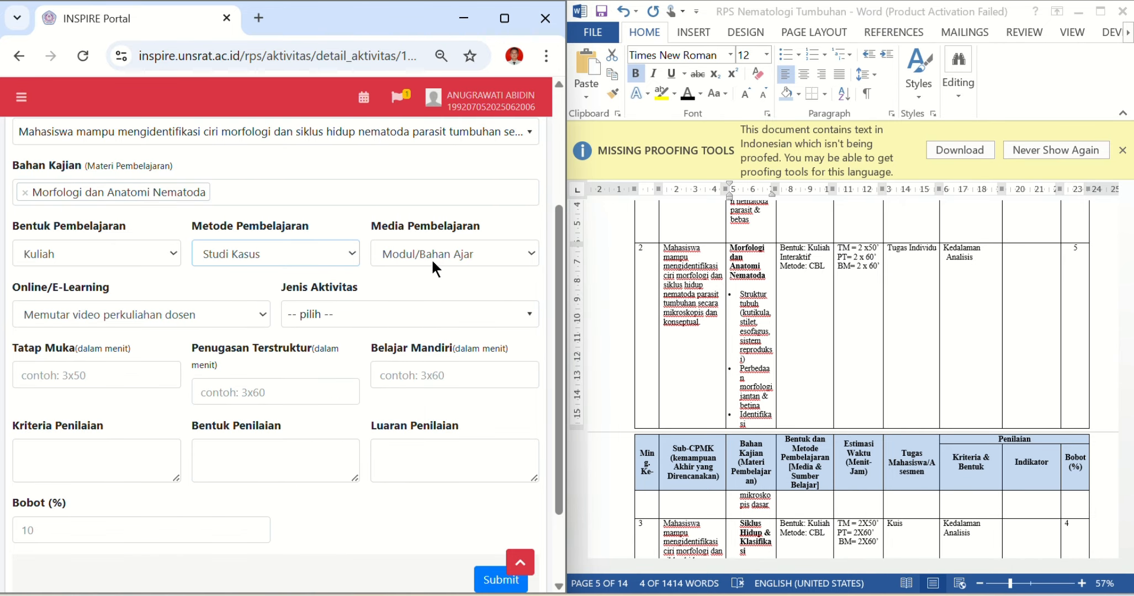
left_click(245, 313)
left_click(184, 387)
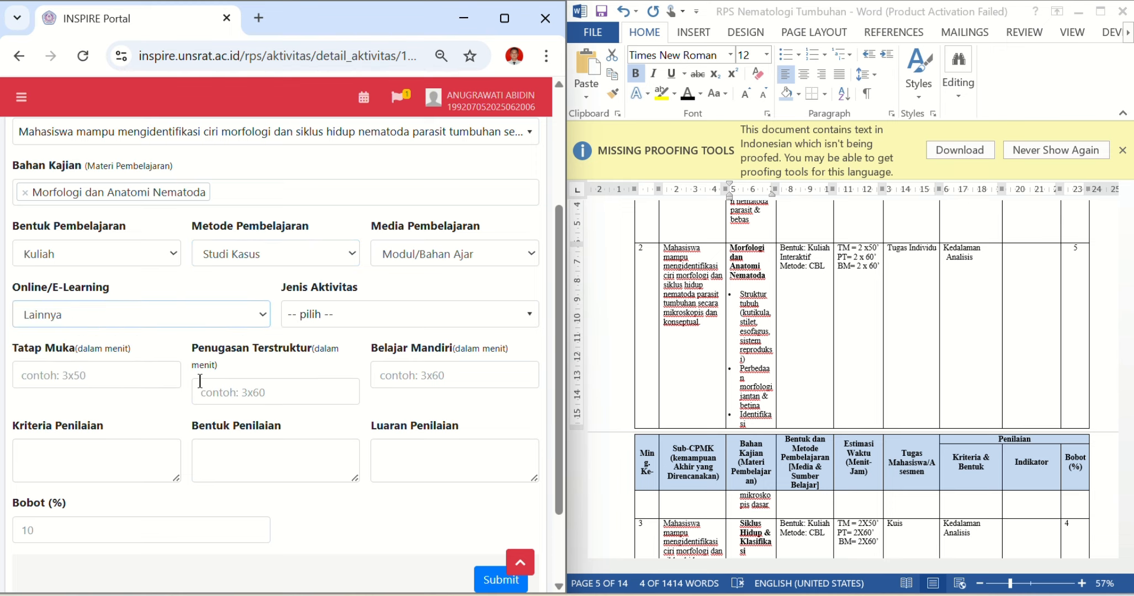
left_click(321, 317)
left_click(302, 395)
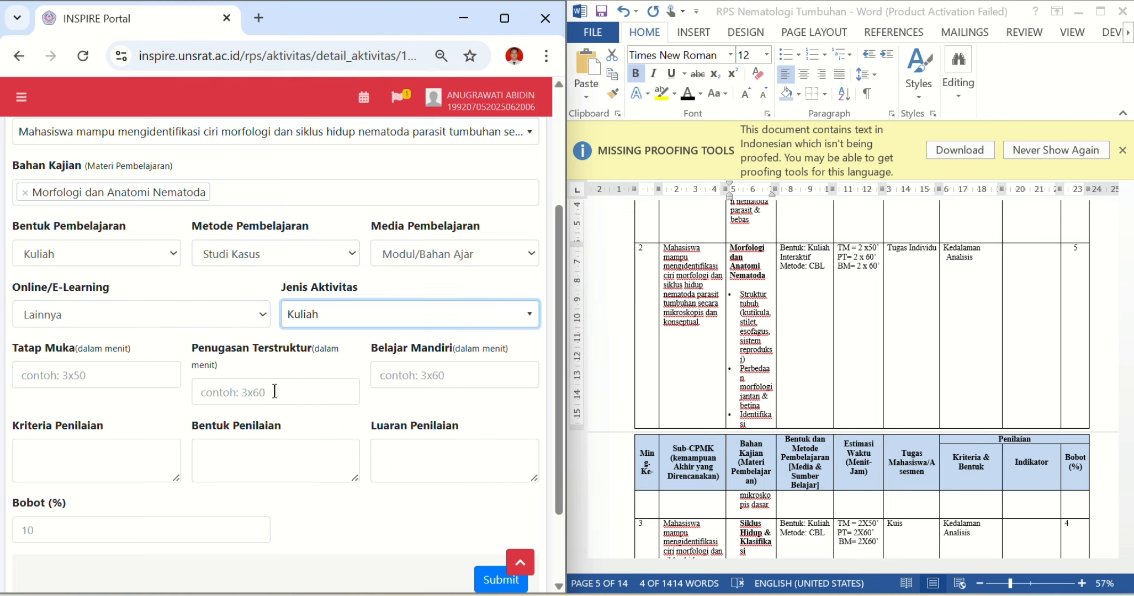
- Fill in the time estimates: Tatap Muka 2x50, Penugasan Terstruktur 2x60 and Belajar Mandiri 2x60
left_click(154, 379)
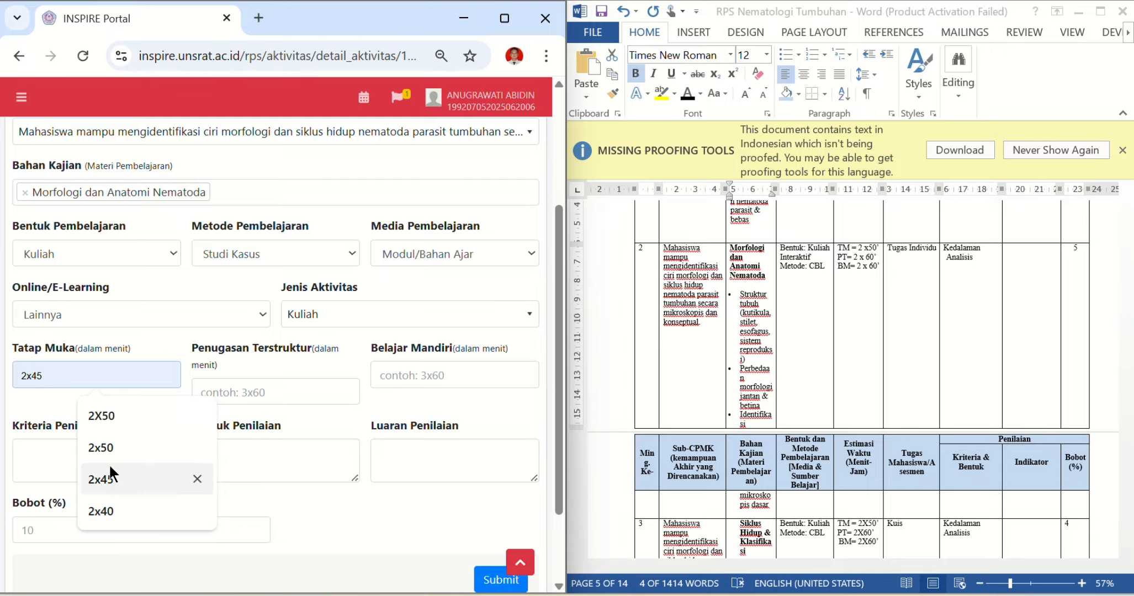
left_click(111, 447)
left_click(243, 393)
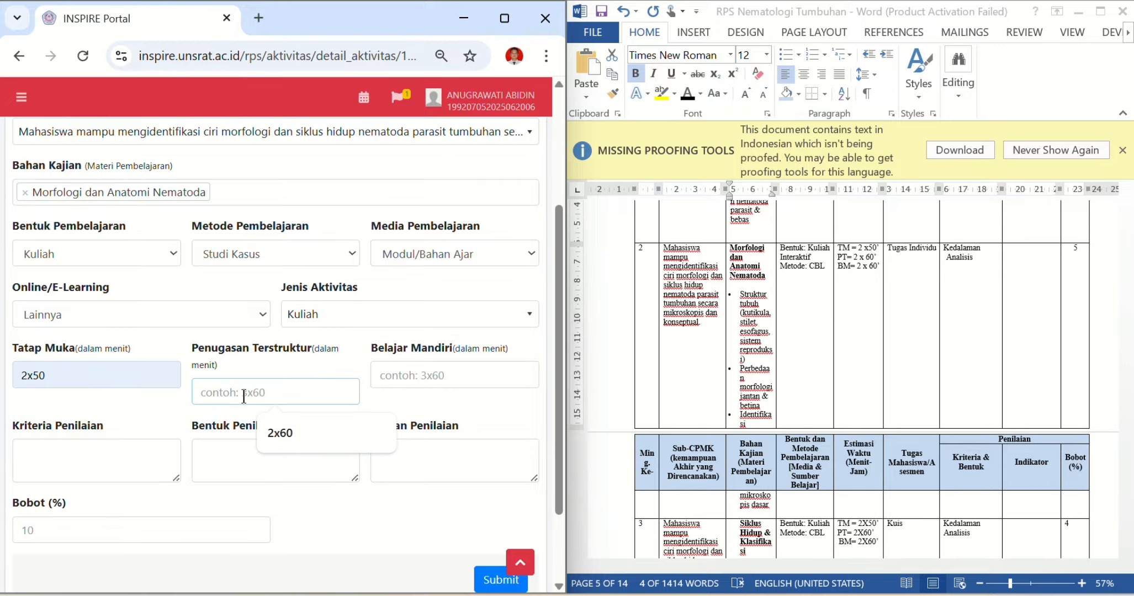
left_click(285, 432)
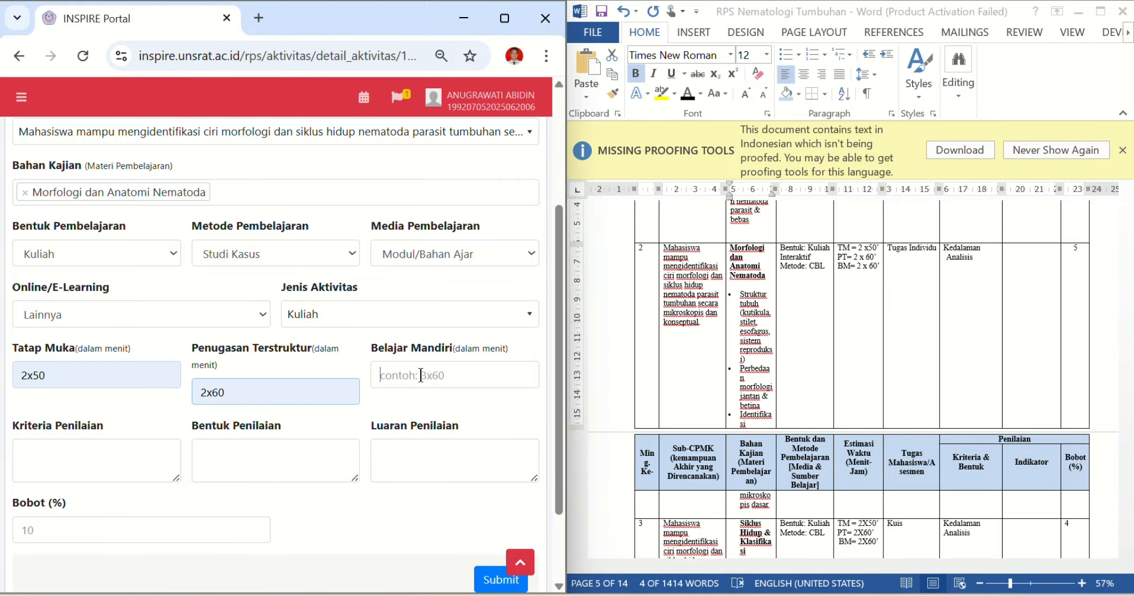
left_click(419, 377)
left_click(447, 418)
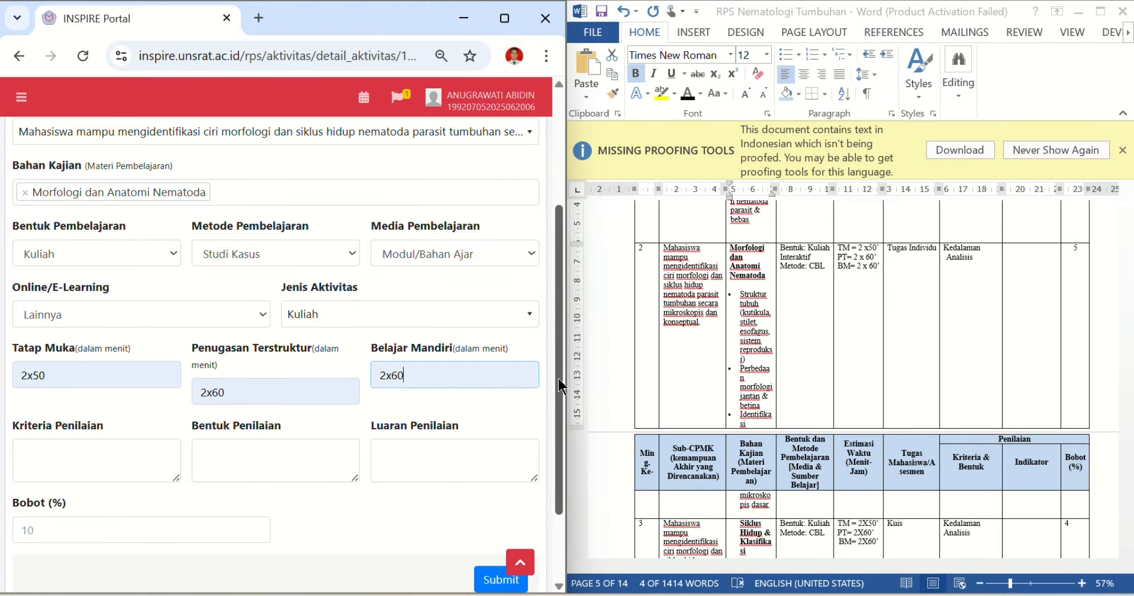
- Enter "Kedalaman Analisis" as Kriteria Penilaian and "Tugas Individu" as Bentuk Penilaian
left_click_drag(558, 378, 550, 461)
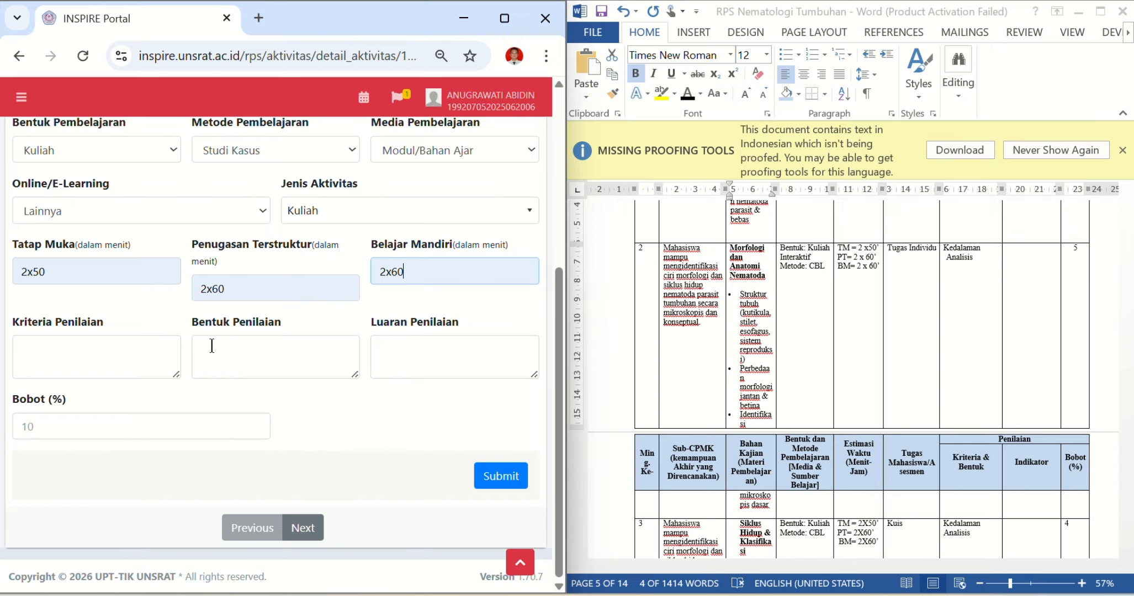
left_click(107, 361)
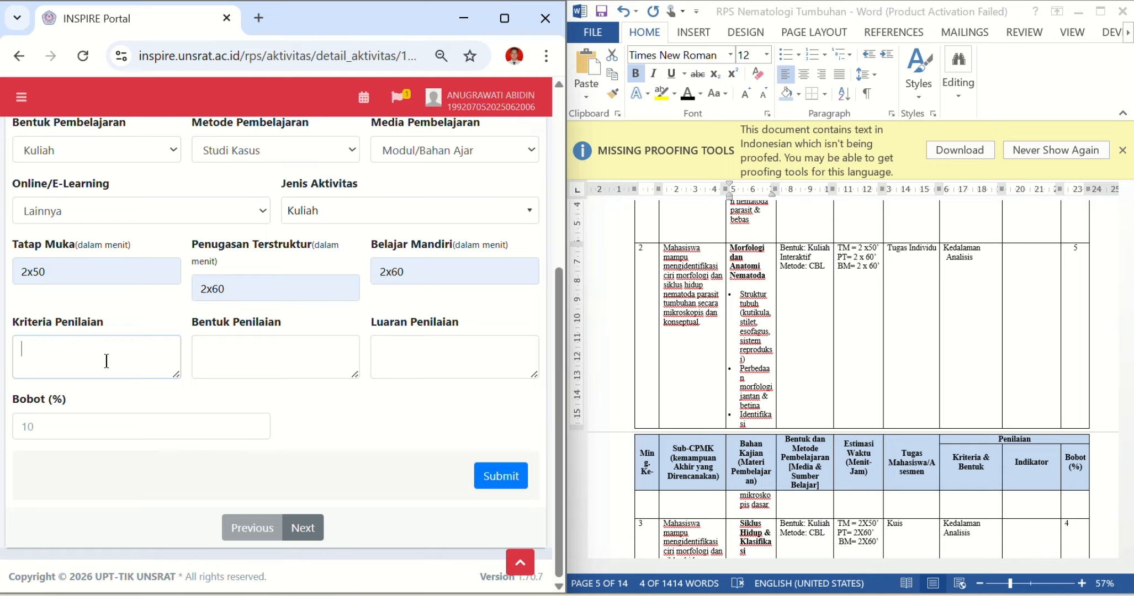
type("Kedalaman Ana")
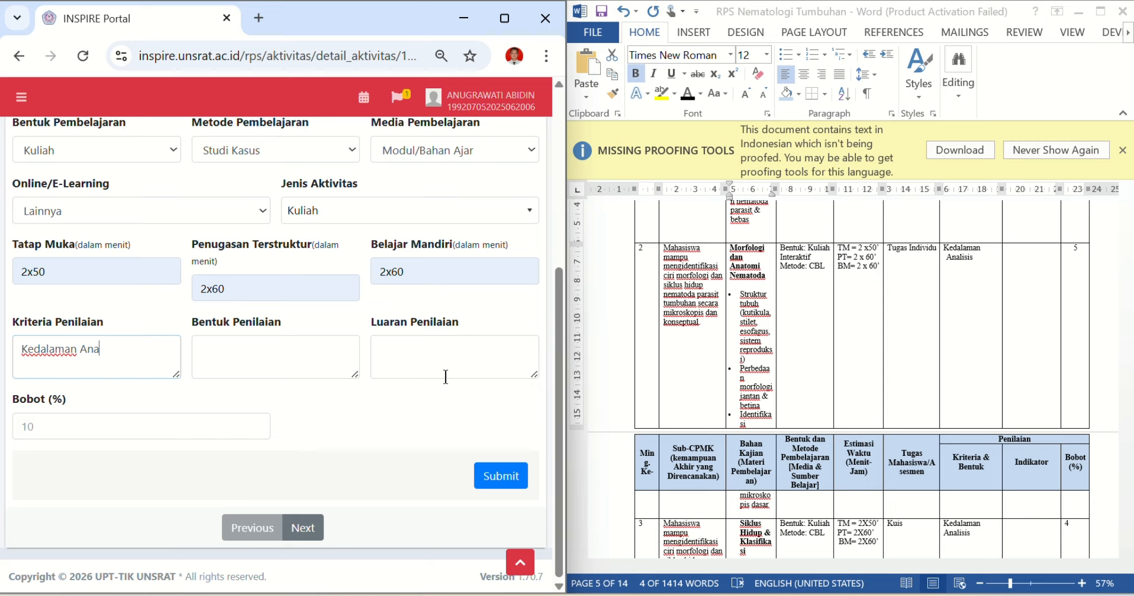
type("lisis")
left_click(314, 350)
type("Tugas")
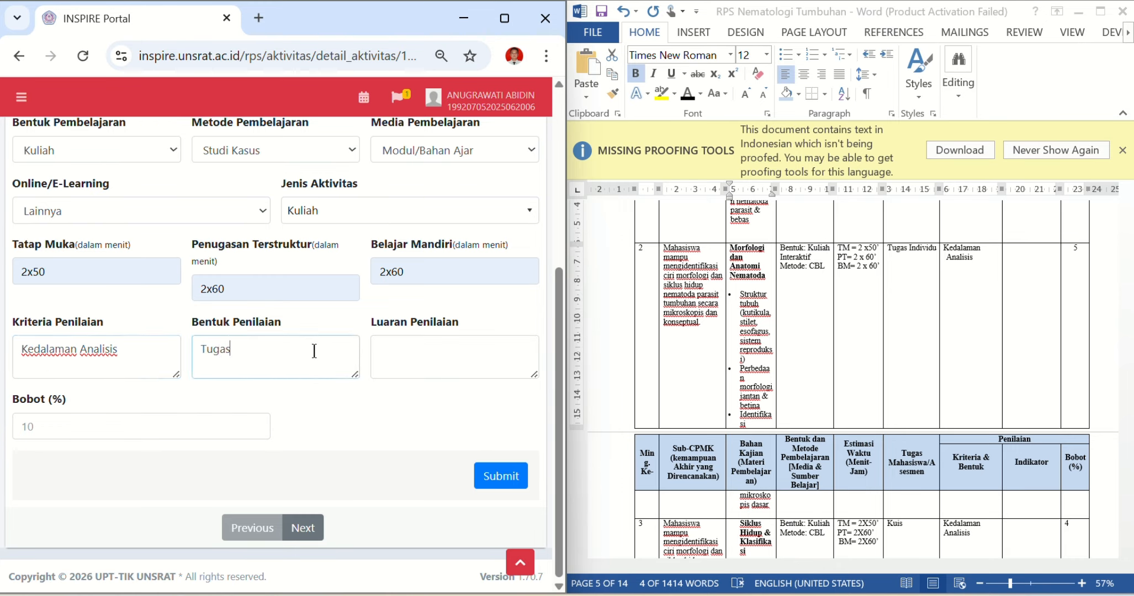
type(" Individu")
- Check the assignment description in the Word document and enter "Lembar tugas" as Luaran Penilaian
scroll(855, 416, "down", 15)
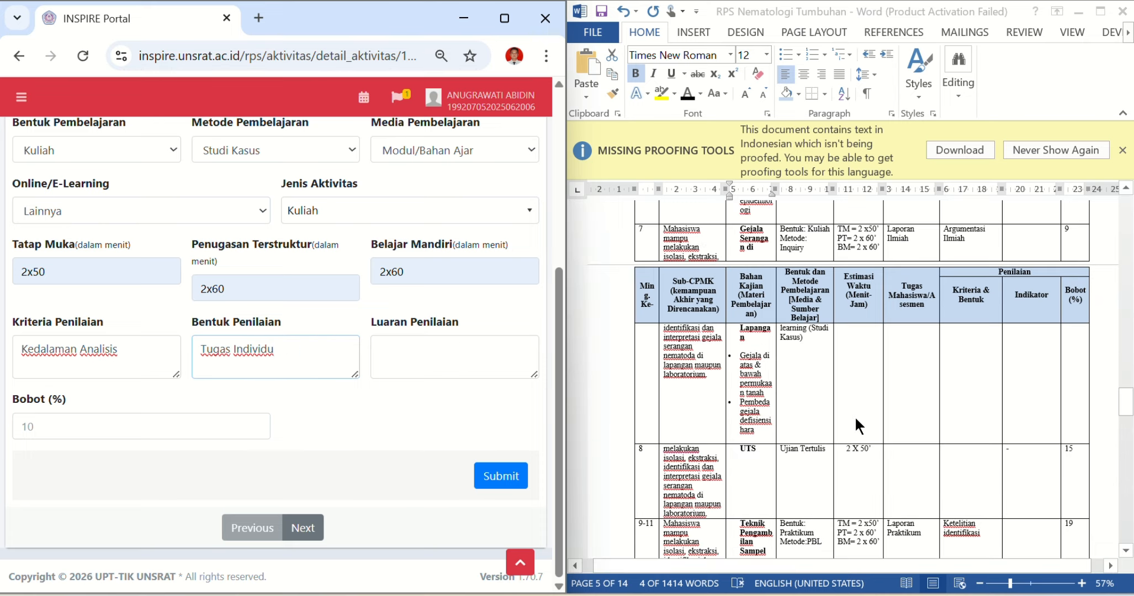
scroll(855, 416, "down", 20)
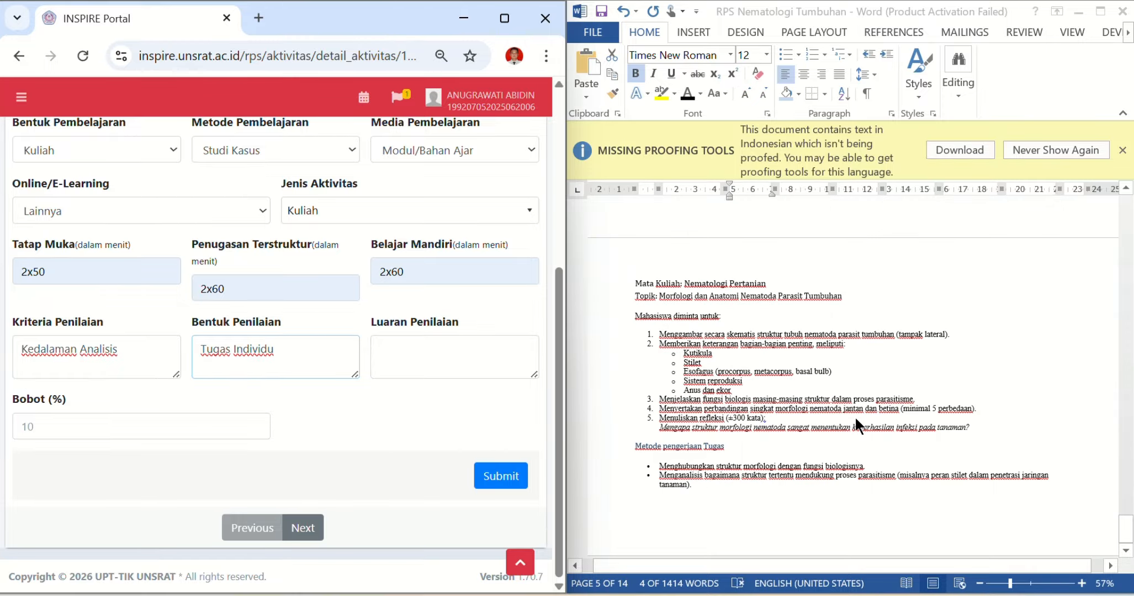
left_click(485, 351)
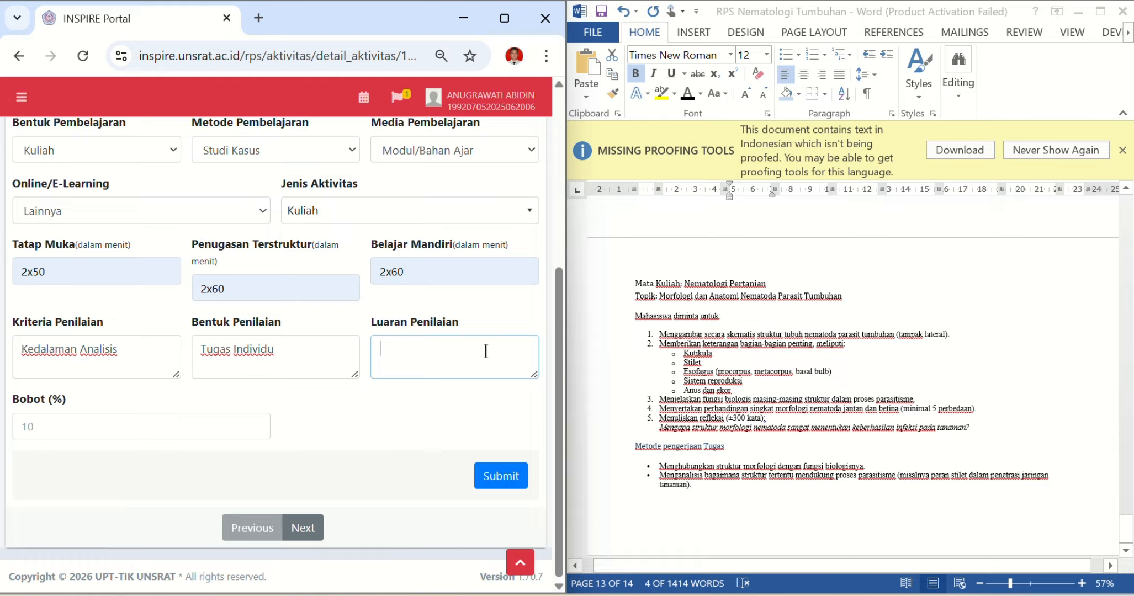
type("laporan")
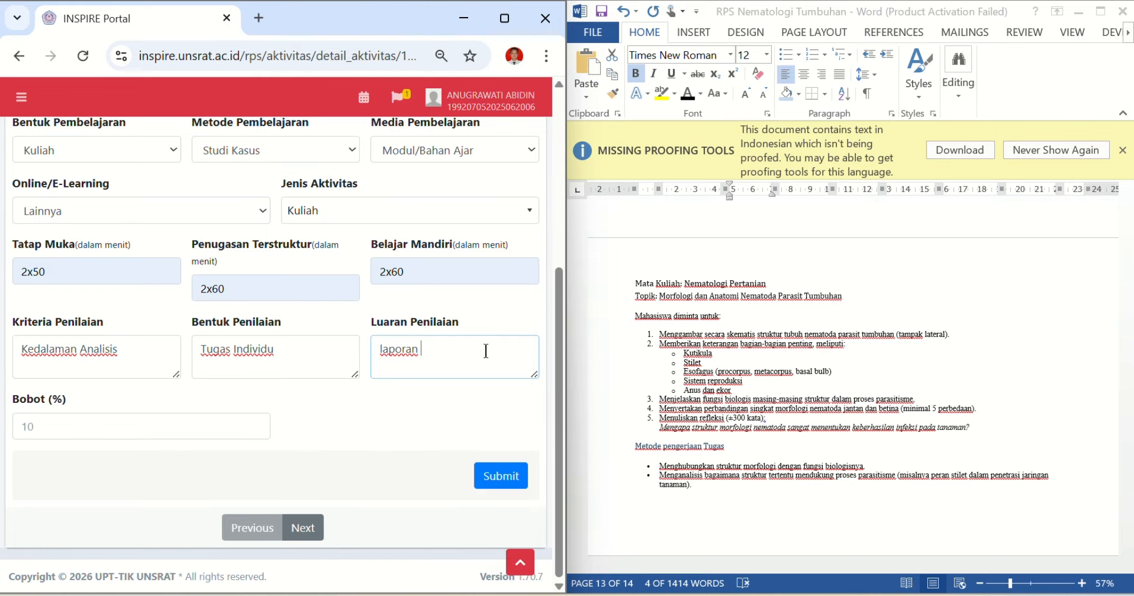
key("BackSpace")
key("BackSpace")
key("BackSpace")
key("BackSpace")
key("BackSpace")
key("BackSpace")
key("BackSpace")
key("BackSpace")
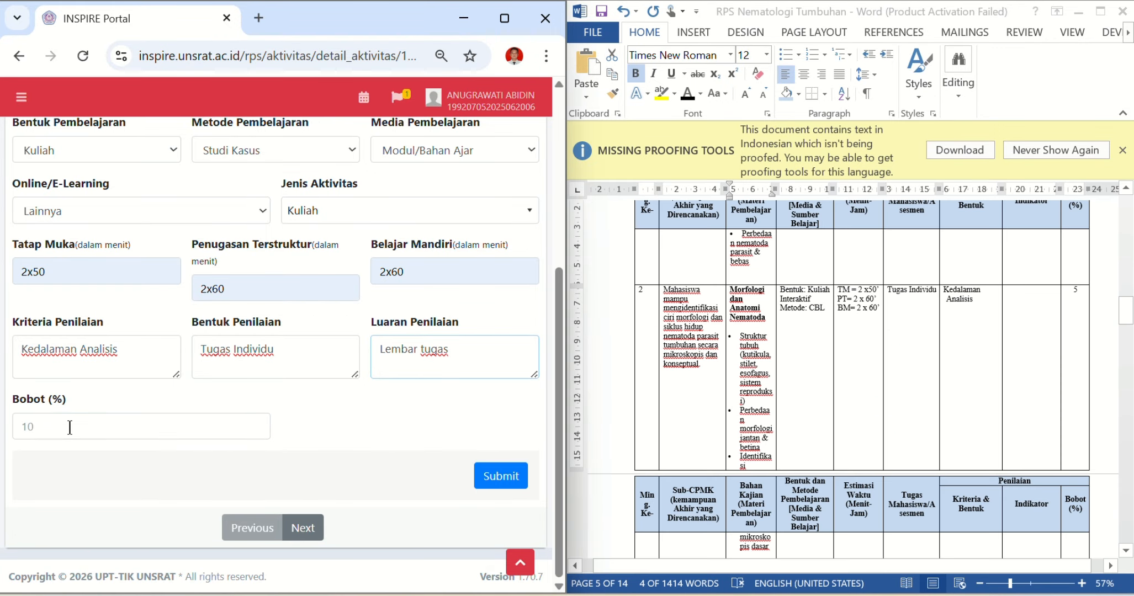
- Set the meeting's Bobot to 5% and advance to the next part of the activity form
left_click(69, 427)
type("5")
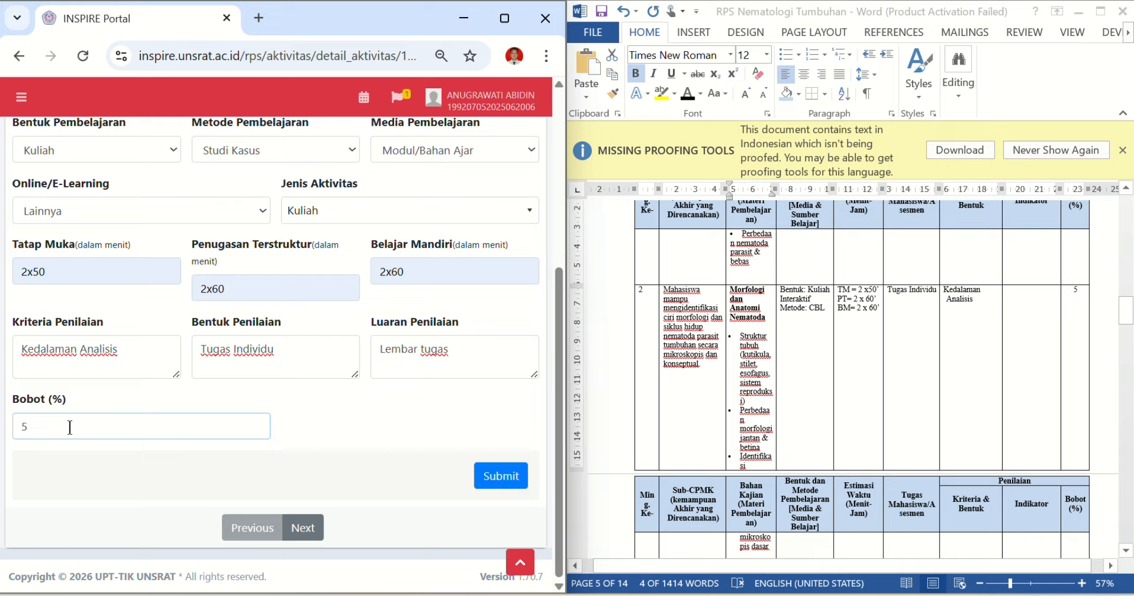
left_click(309, 528)
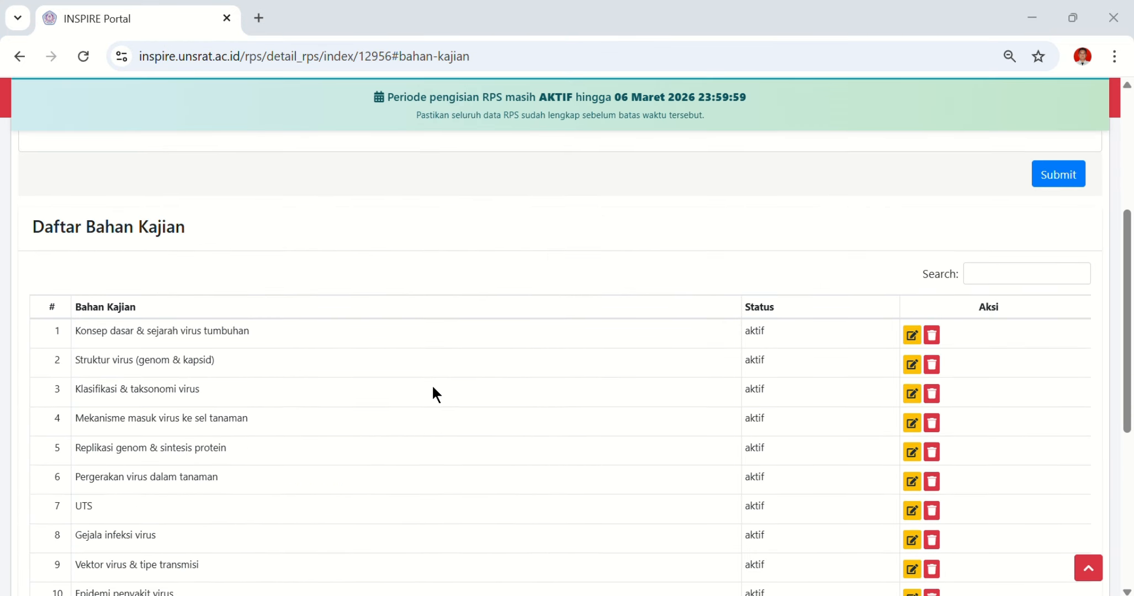
- Review the Daftar Bahan Kajian of the virology course from the first topic through UAS
scroll(433, 388, "down", 4)
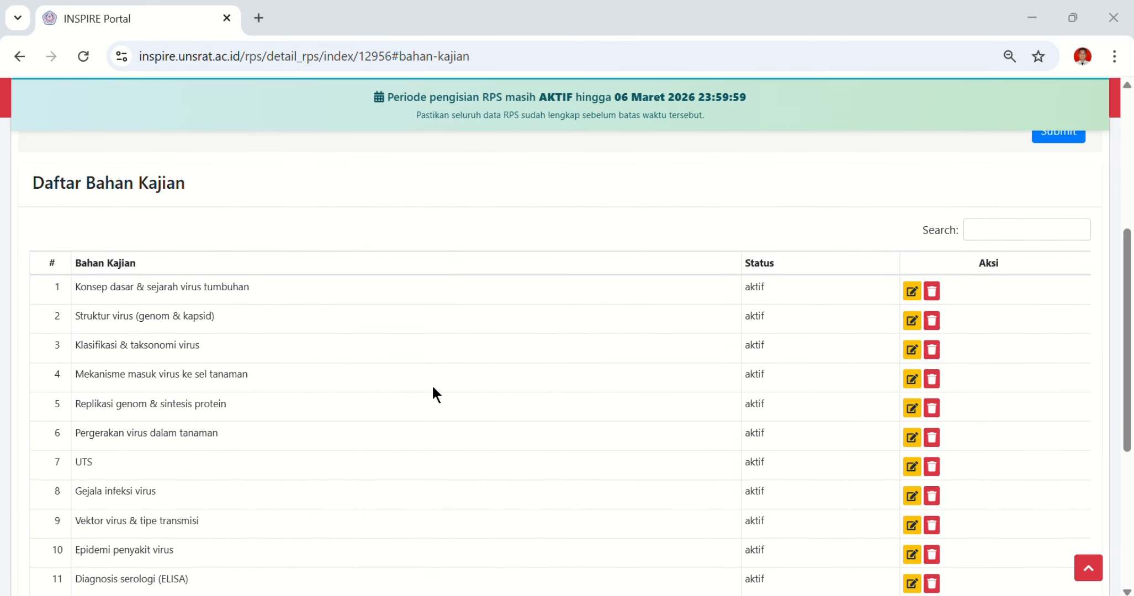
scroll(433, 386, "down", 3)
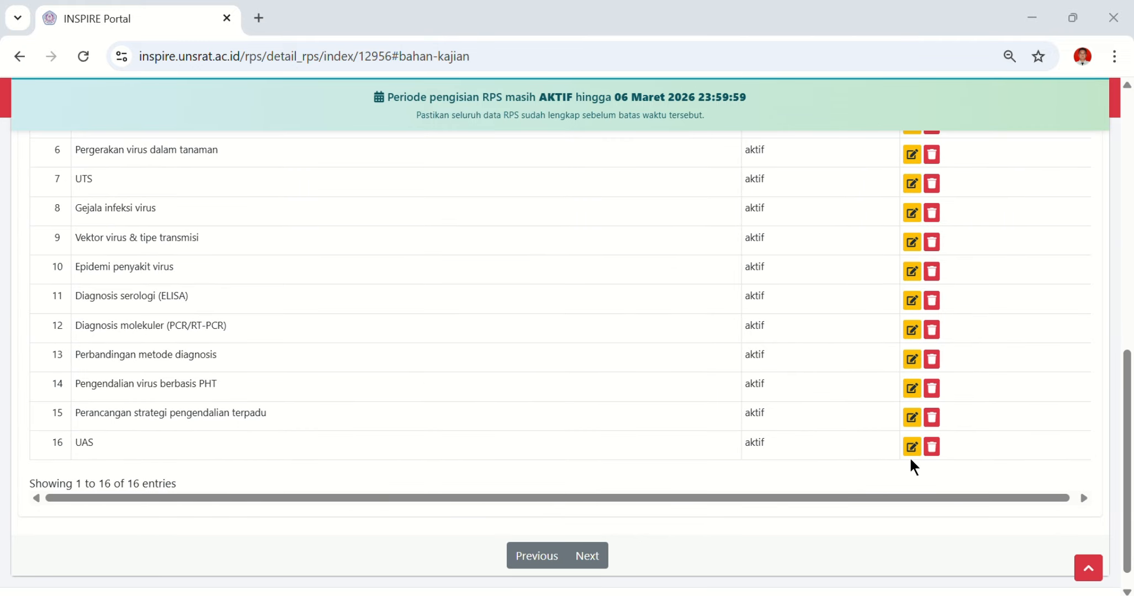
scroll(323, 414, "up", 3)
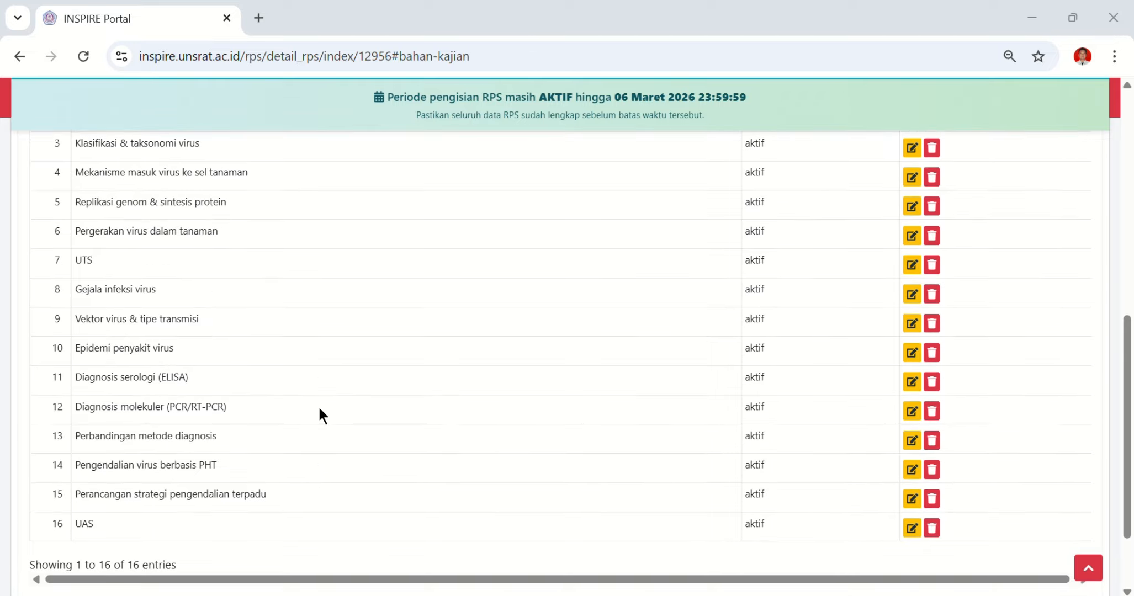
scroll(320, 411, "up", 4)
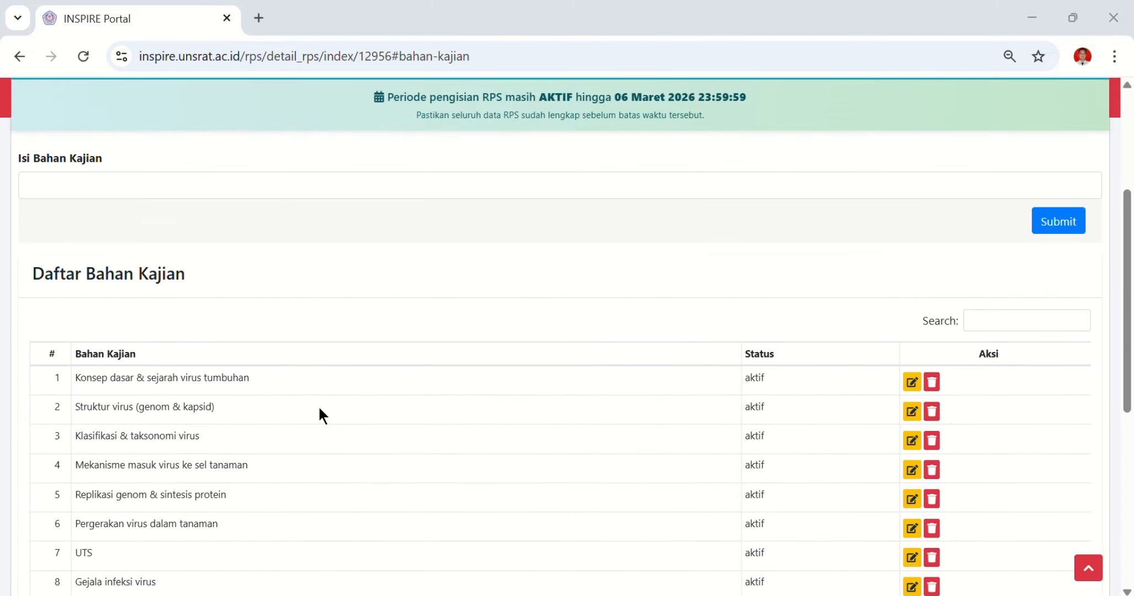
scroll(320, 413, "down", 6)
scroll(425, 380, "up", 1)
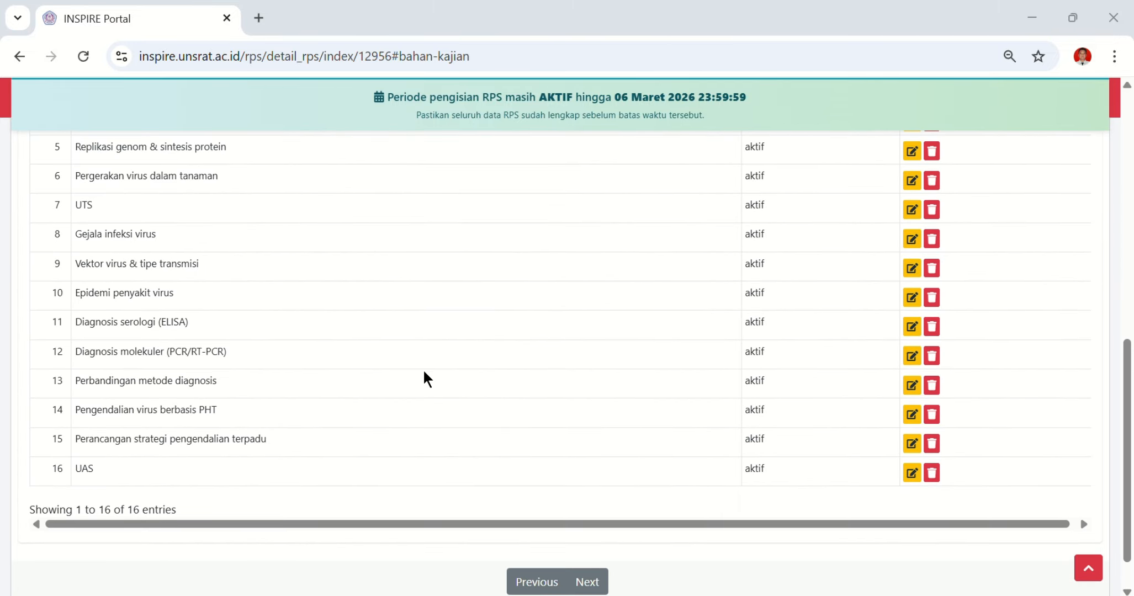
scroll(651, 258, "up", 2)
scroll(649, 257, "up", 4)
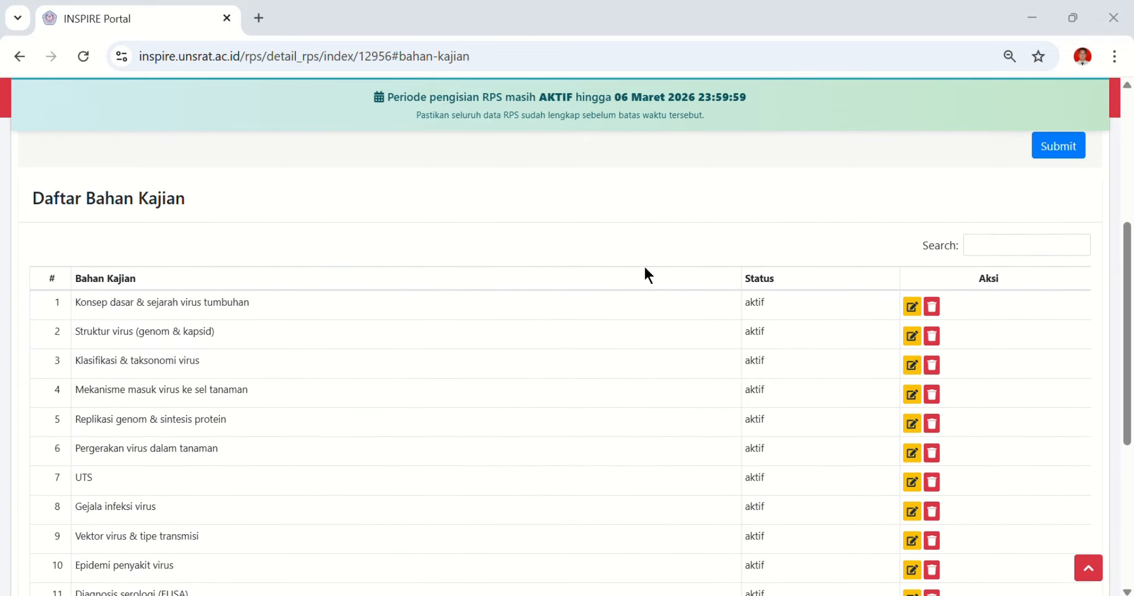
scroll(645, 268, "up", 1)
scroll(645, 268, "down", 3)
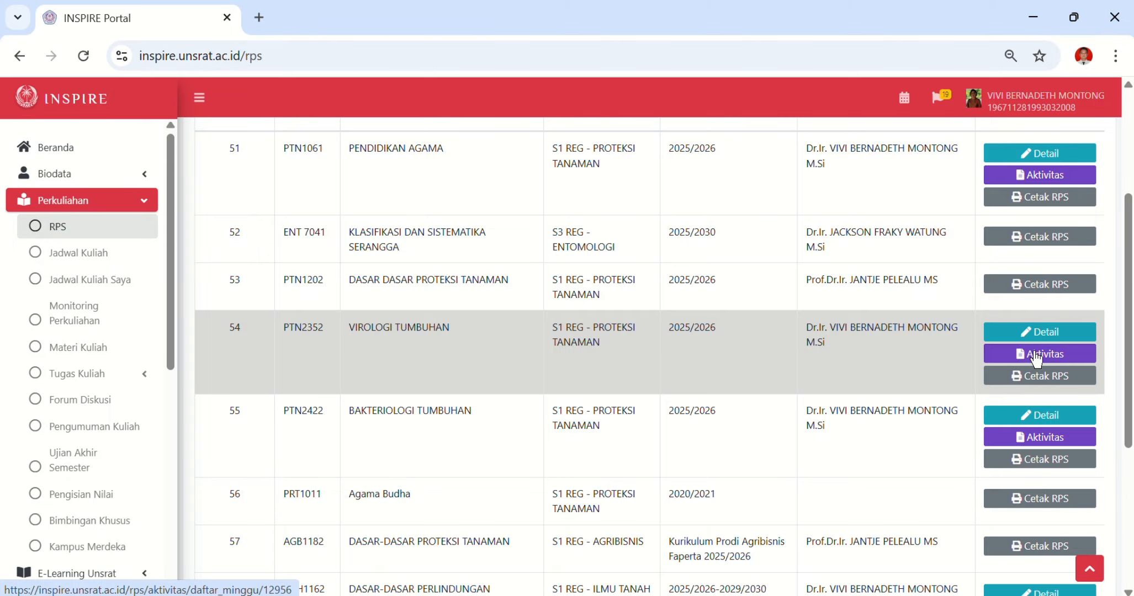
- Open the printable RPS for VIROLOGI TUMBUHAN and review its general sections, from Capaian Pembelajaran and Rencana Evaluasi to Mata Kuliah Prasyarat
left_click(1032, 379)
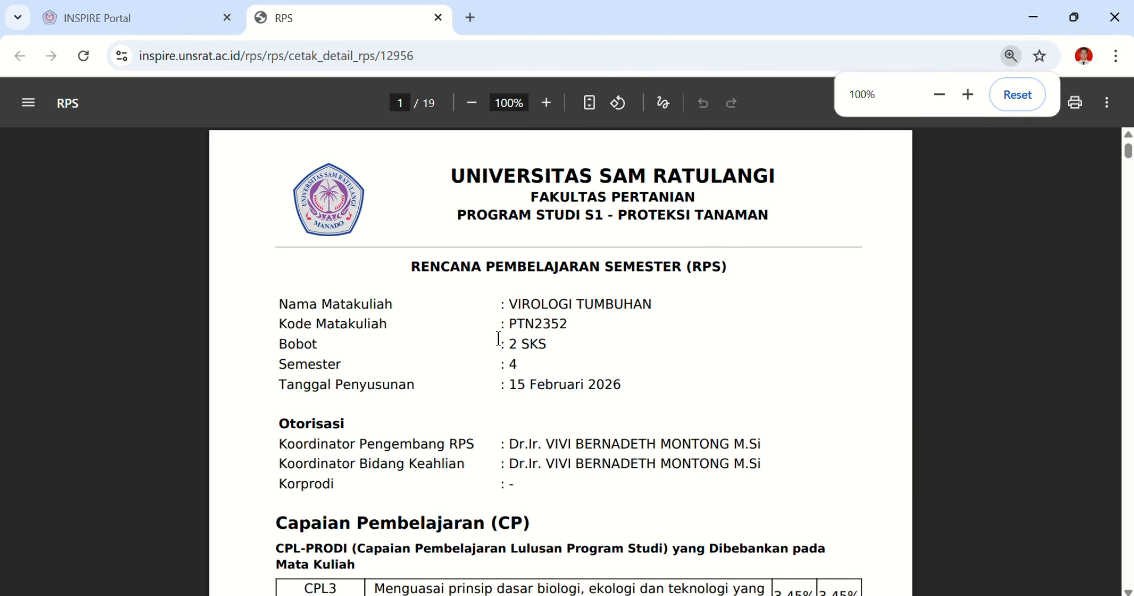
scroll(528, 450, "down", 9)
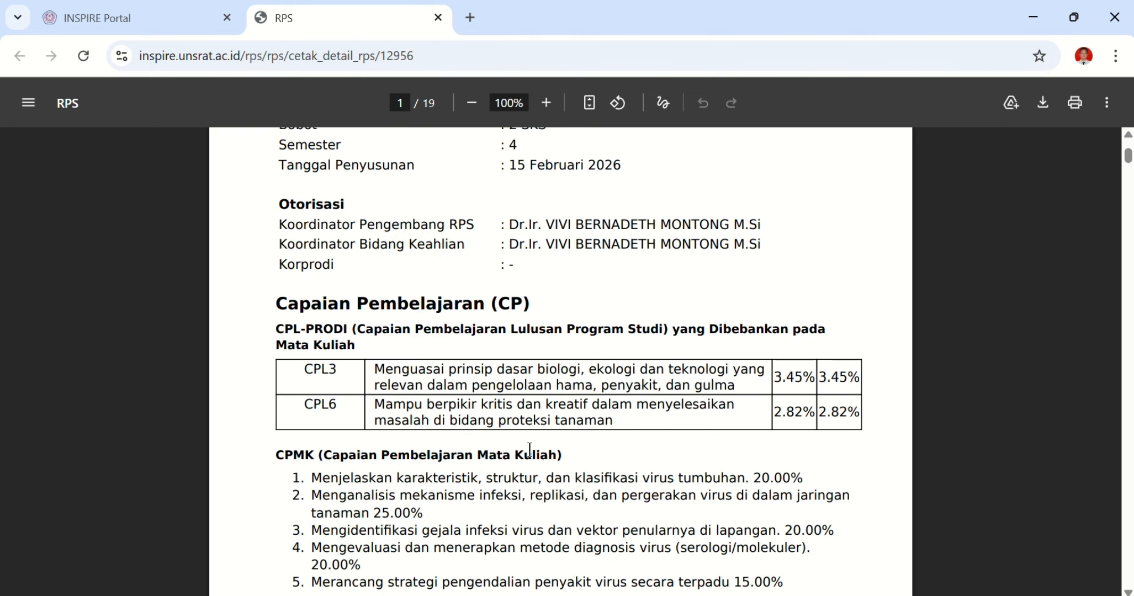
scroll(528, 450, "down", 7)
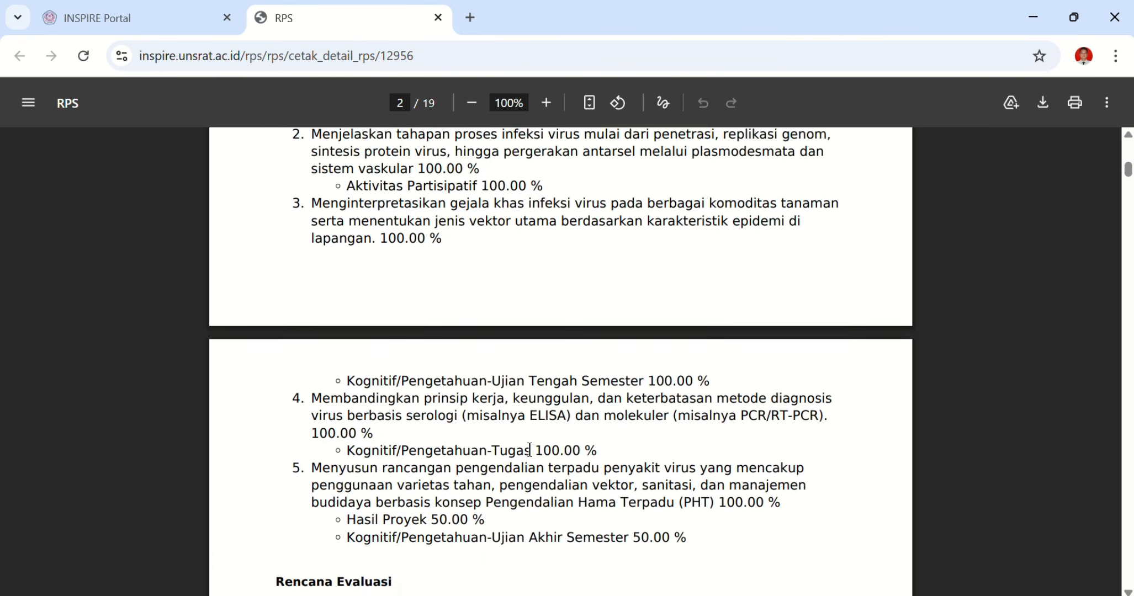
scroll(528, 450, "down", 4)
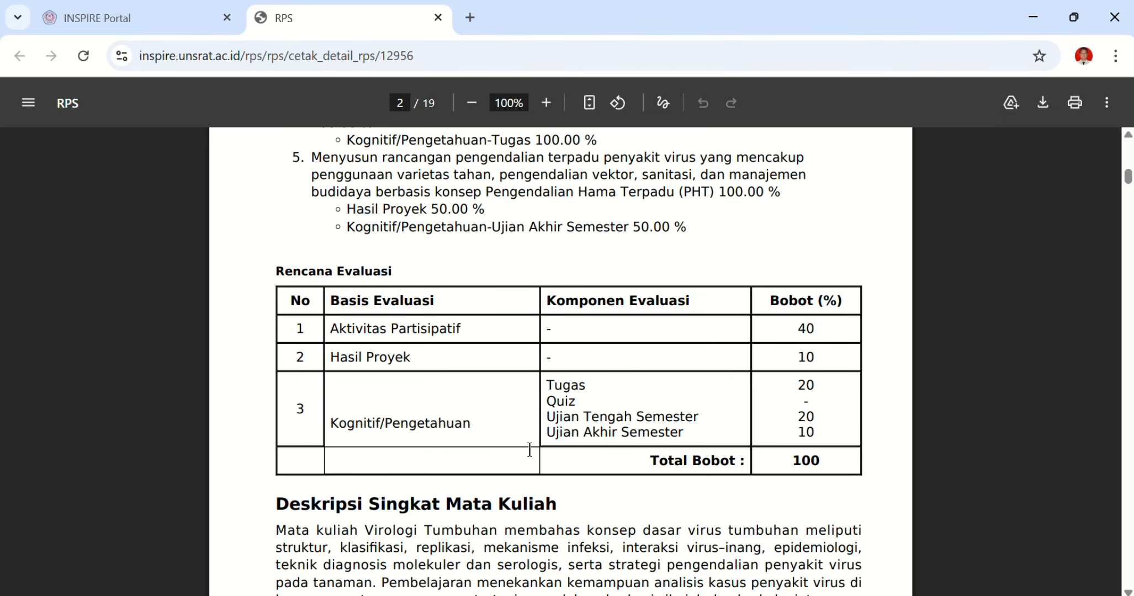
scroll(529, 450, "down", 6)
scroll(529, 450, "down", 5)
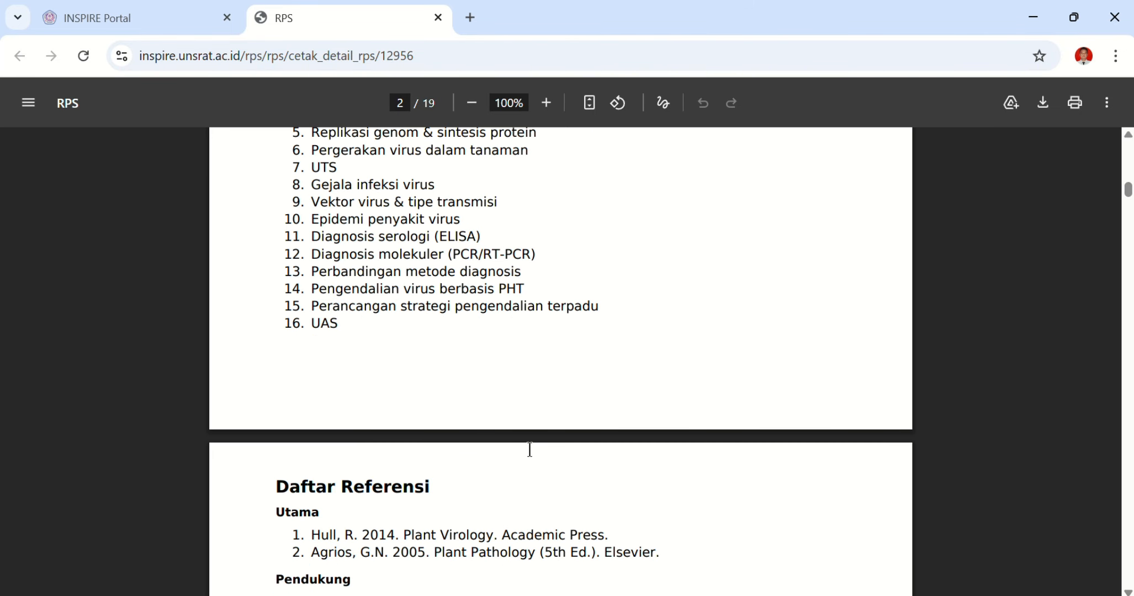
scroll(529, 450, "down", 10)
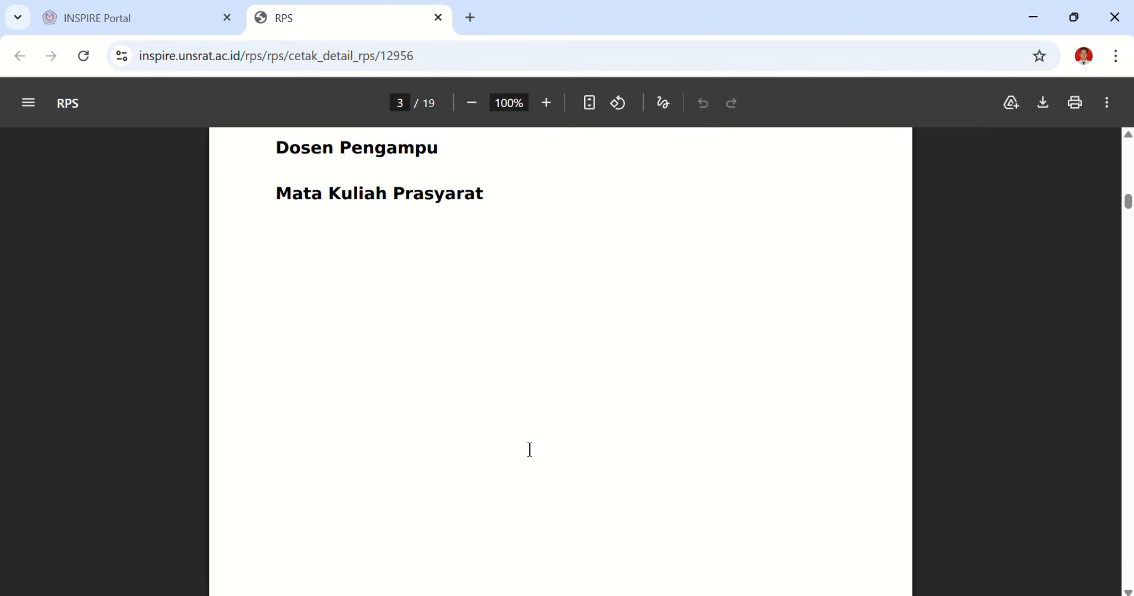
- Examine the Minggu Ke-1 and Minggu Ke-2 pages of the printed RPS, including learning methods, Estimasi Waktu, Tugas Mahasiswa and Penilaian
scroll(528, 450, "down", 15)
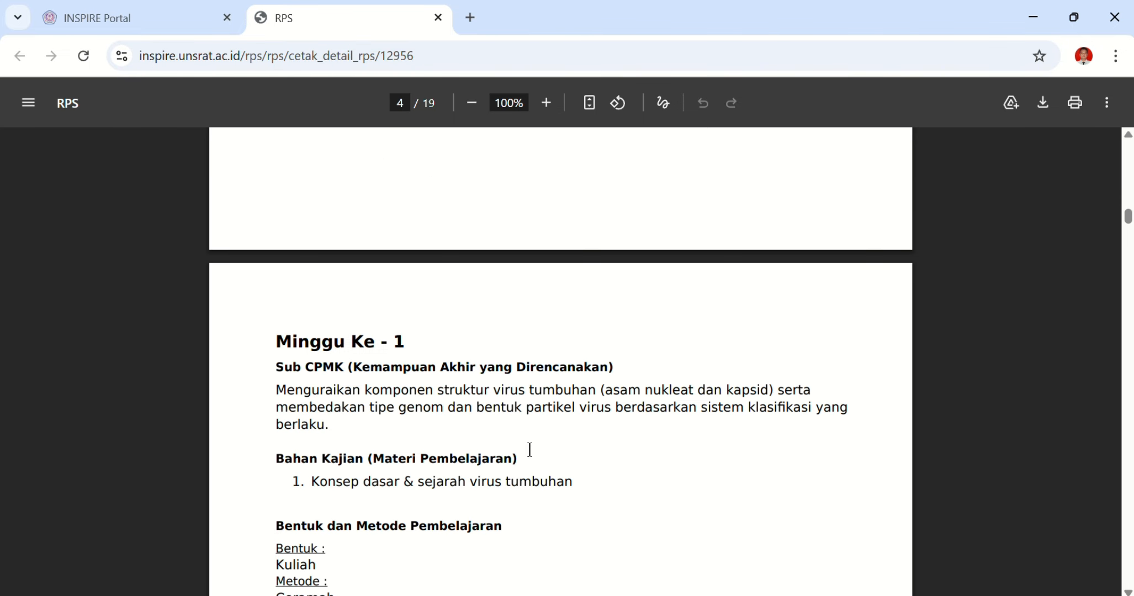
scroll(529, 450, "down", 1)
scroll(529, 450, "down", 3)
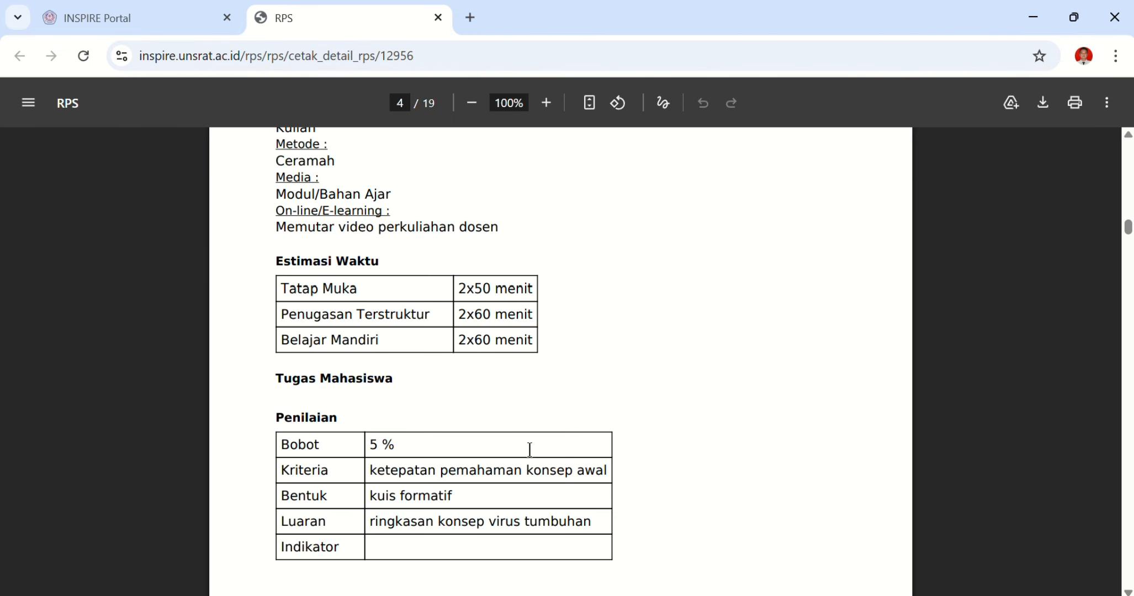
scroll(528, 450, "down", 3)
scroll(529, 449, "down", 5)
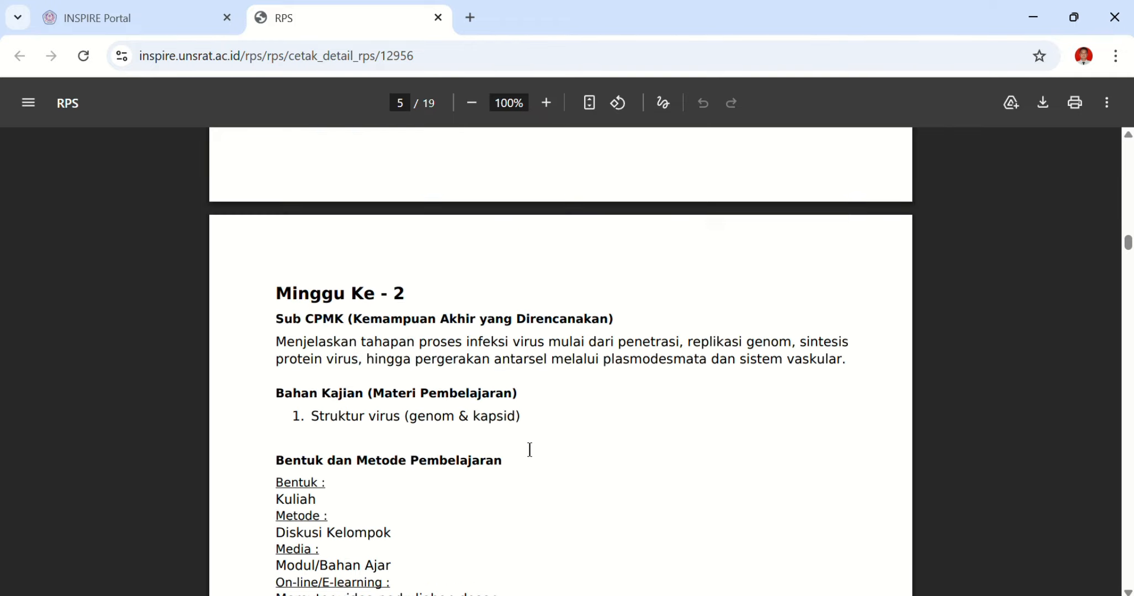
scroll(529, 450, "down", 5)
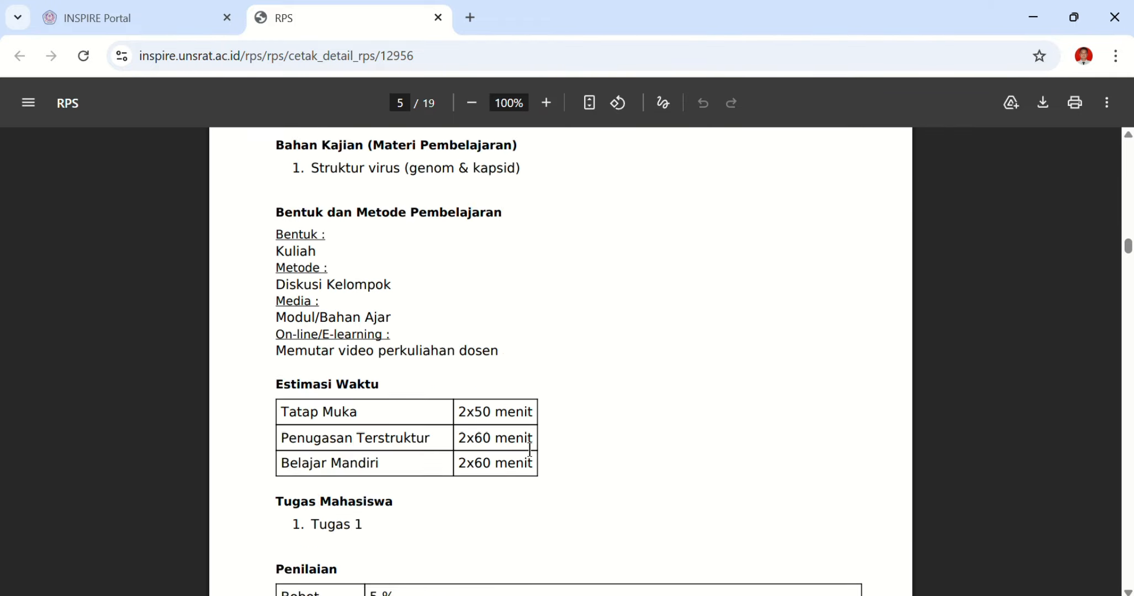
scroll(530, 449, "down", 2)
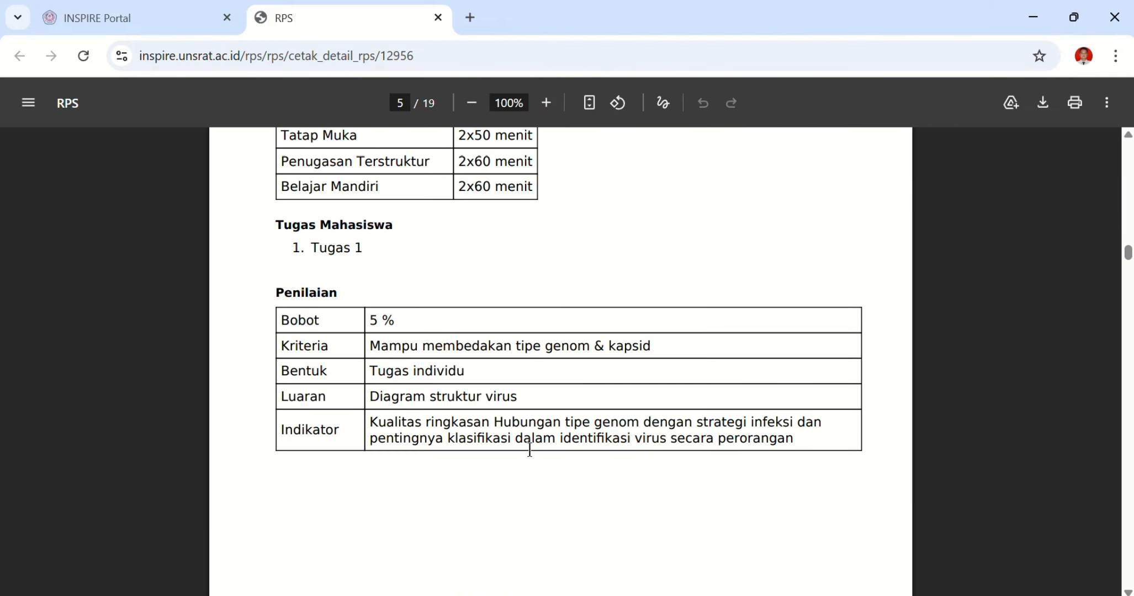
scroll(529, 450, "up", 4)
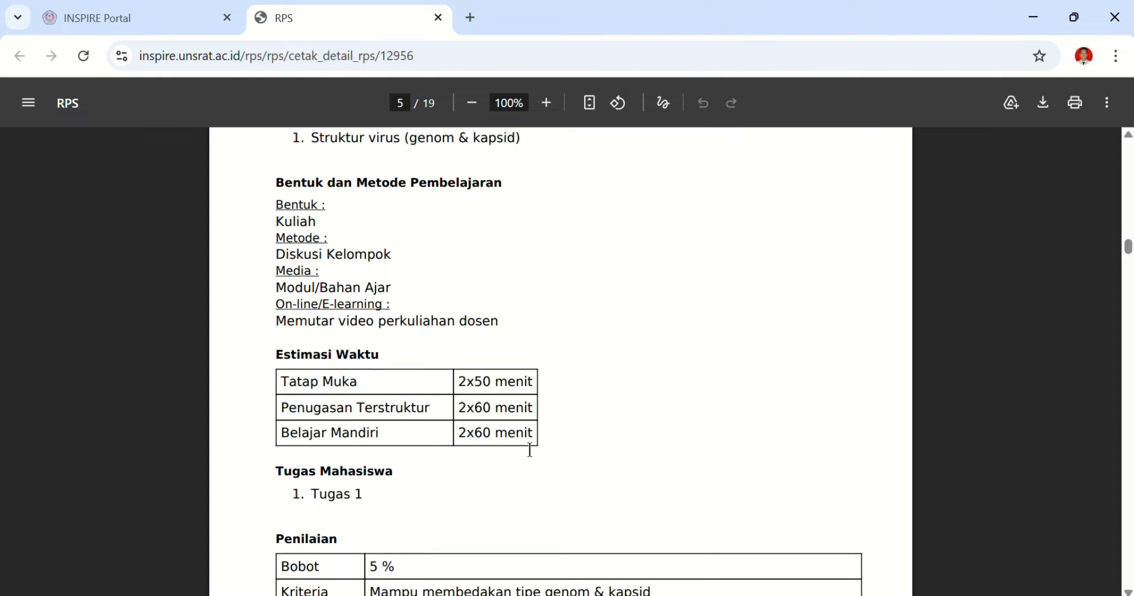
scroll(529, 450, "down", 2)
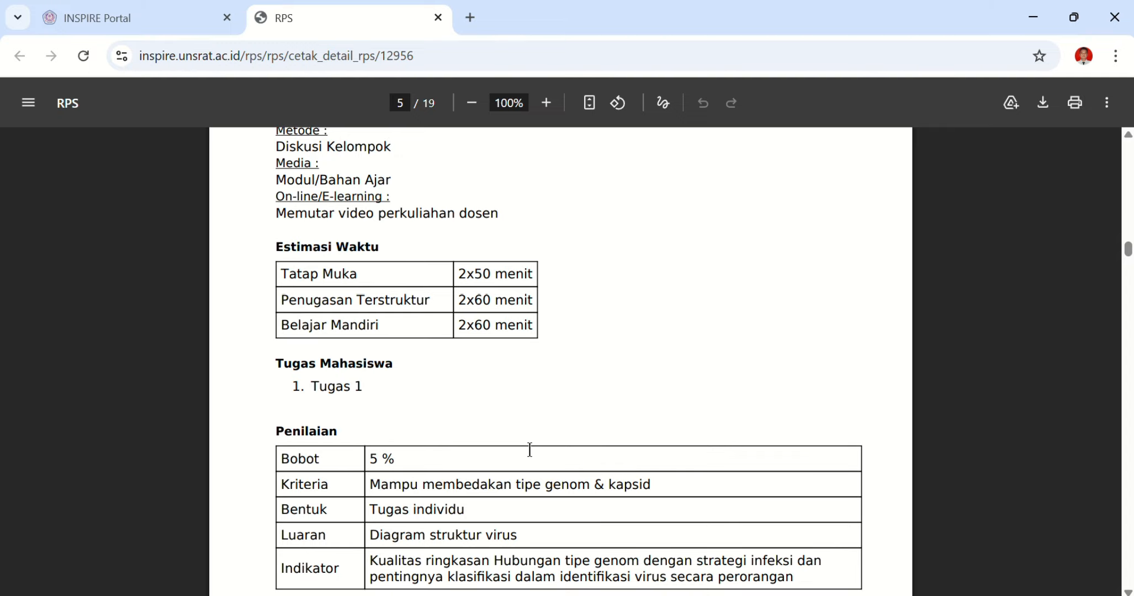
scroll(529, 450, "down", 1)
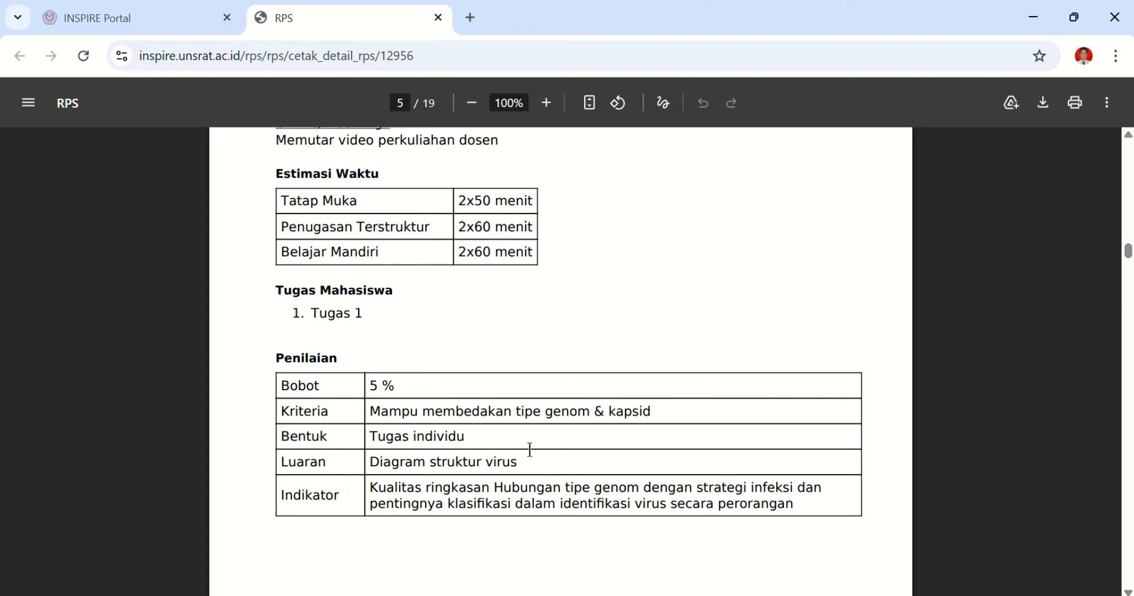